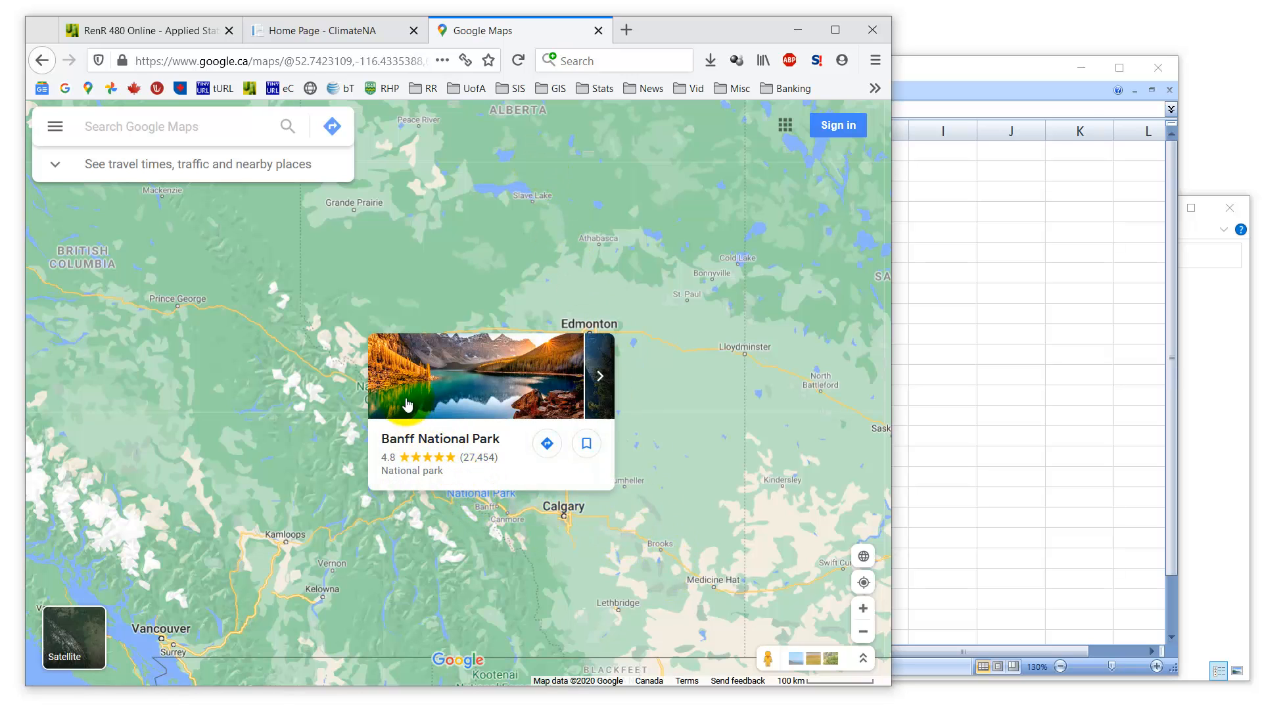
# Look up the coordinates of the narrow land spit on the shore of Lac La Biche and open their place details
pyautogui.moveTo(374, 385)
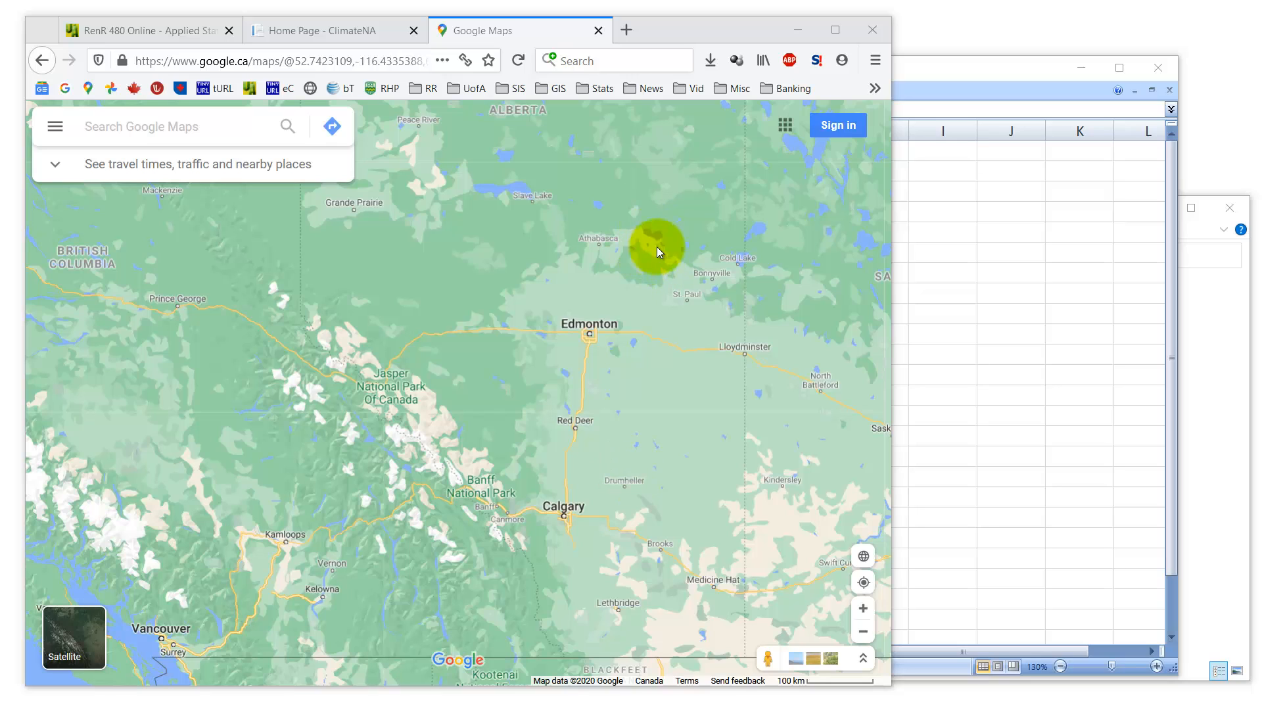
pyautogui.scroll(4, 645, 254)
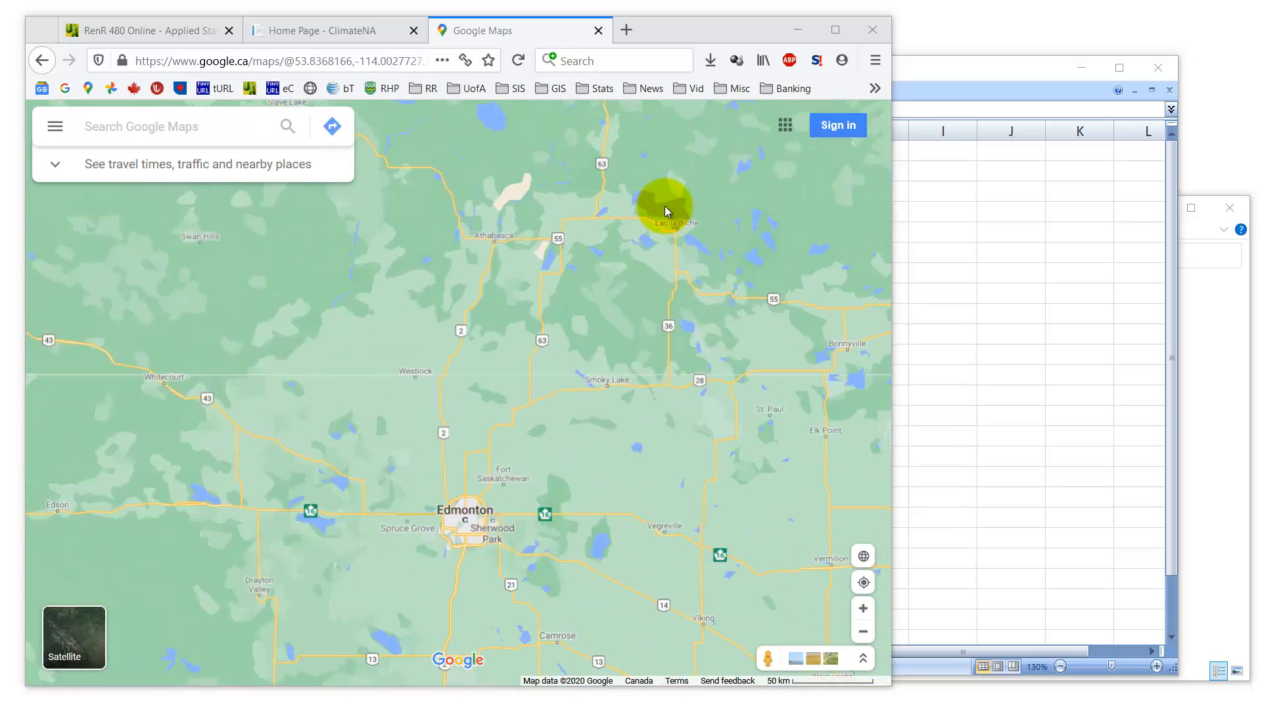
pyautogui.scroll(2, 652, 235)
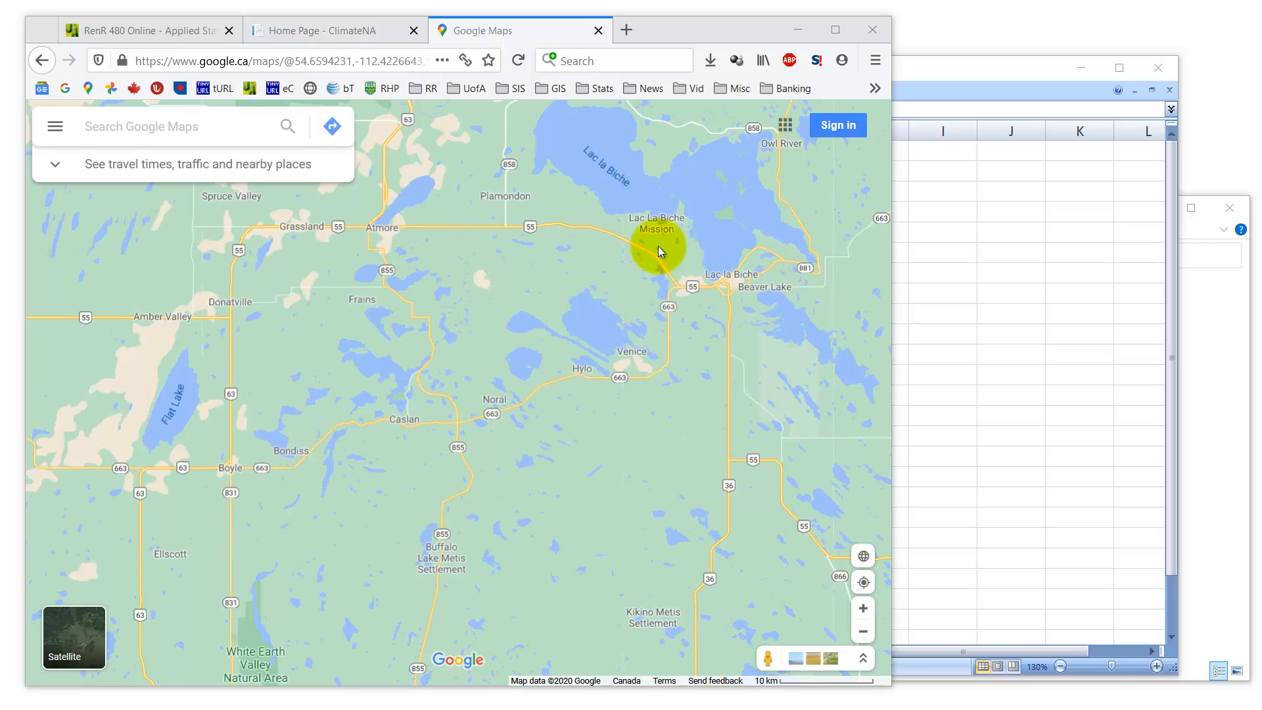
pyautogui.scroll(4, 685, 247)
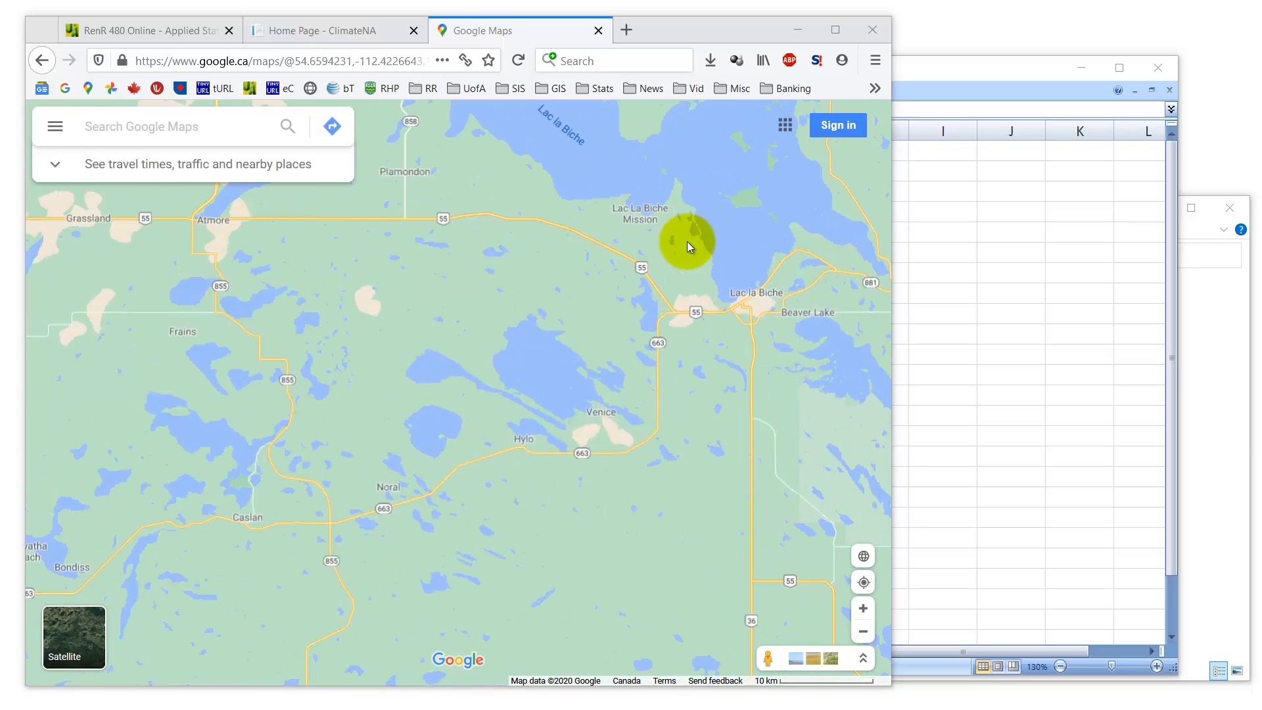
pyautogui.click(690, 248)
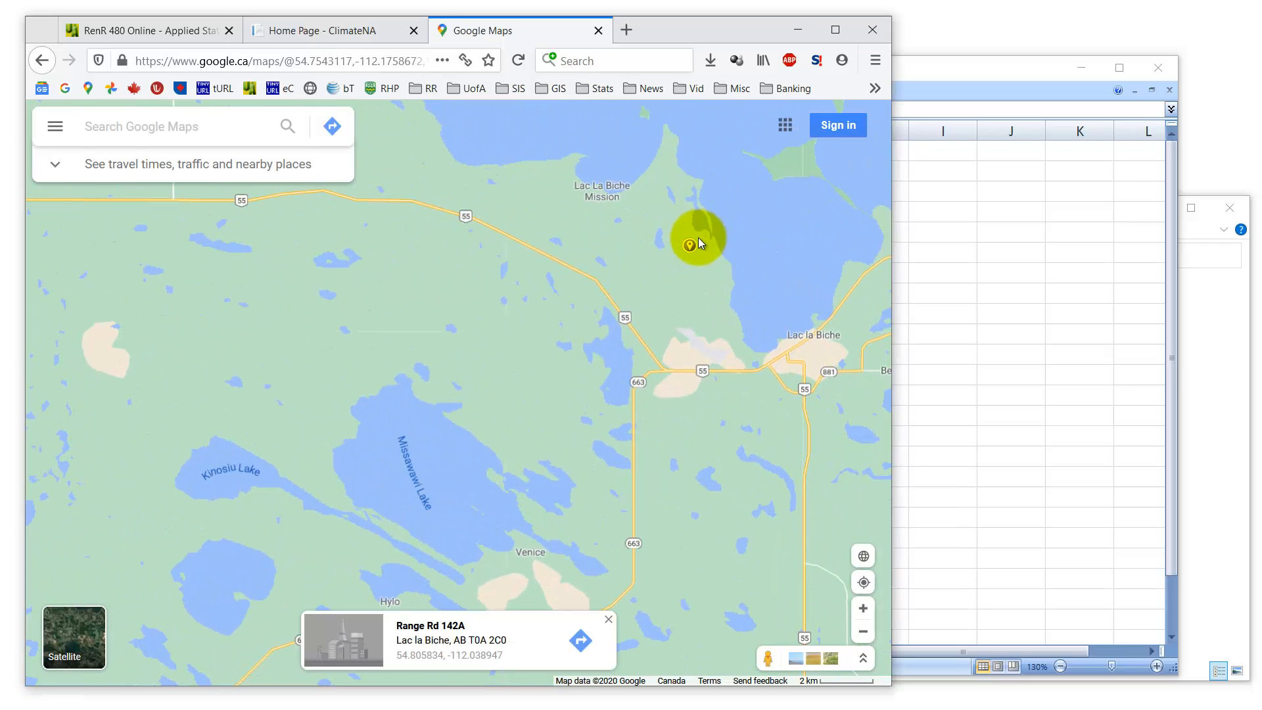
pyautogui.scroll(3, 707, 238)
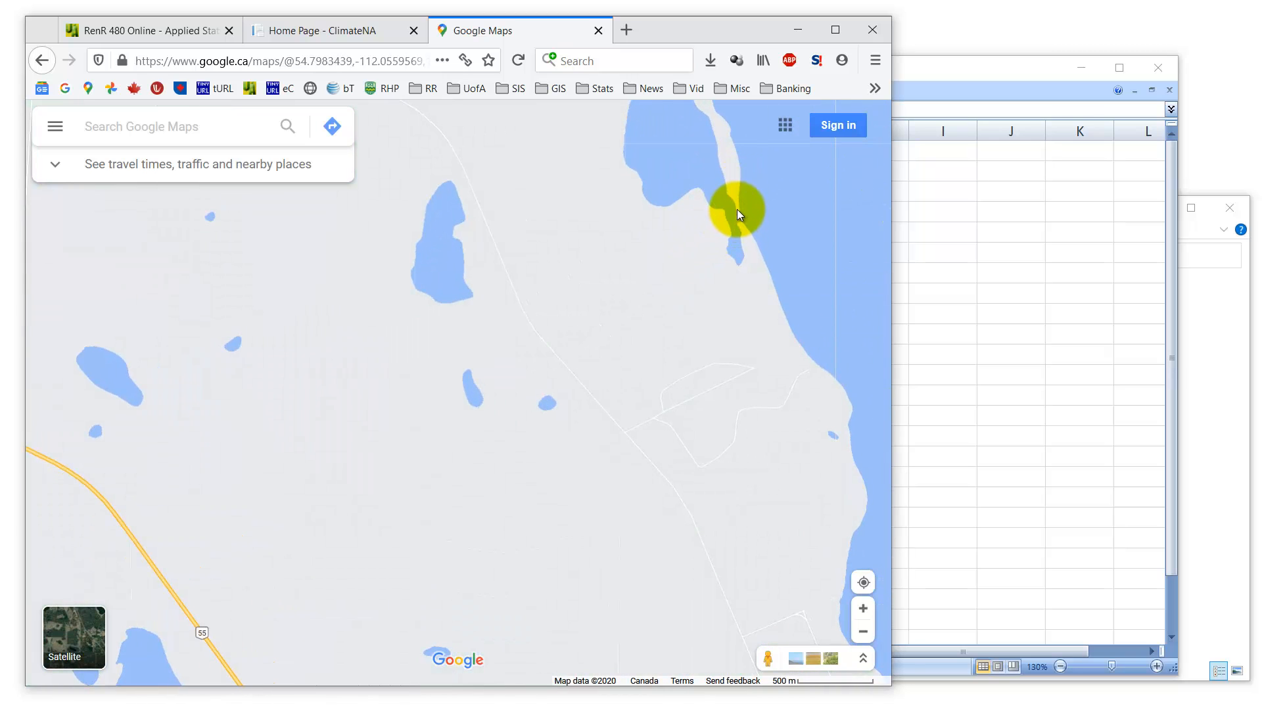
pyautogui.rightClick(737, 210)
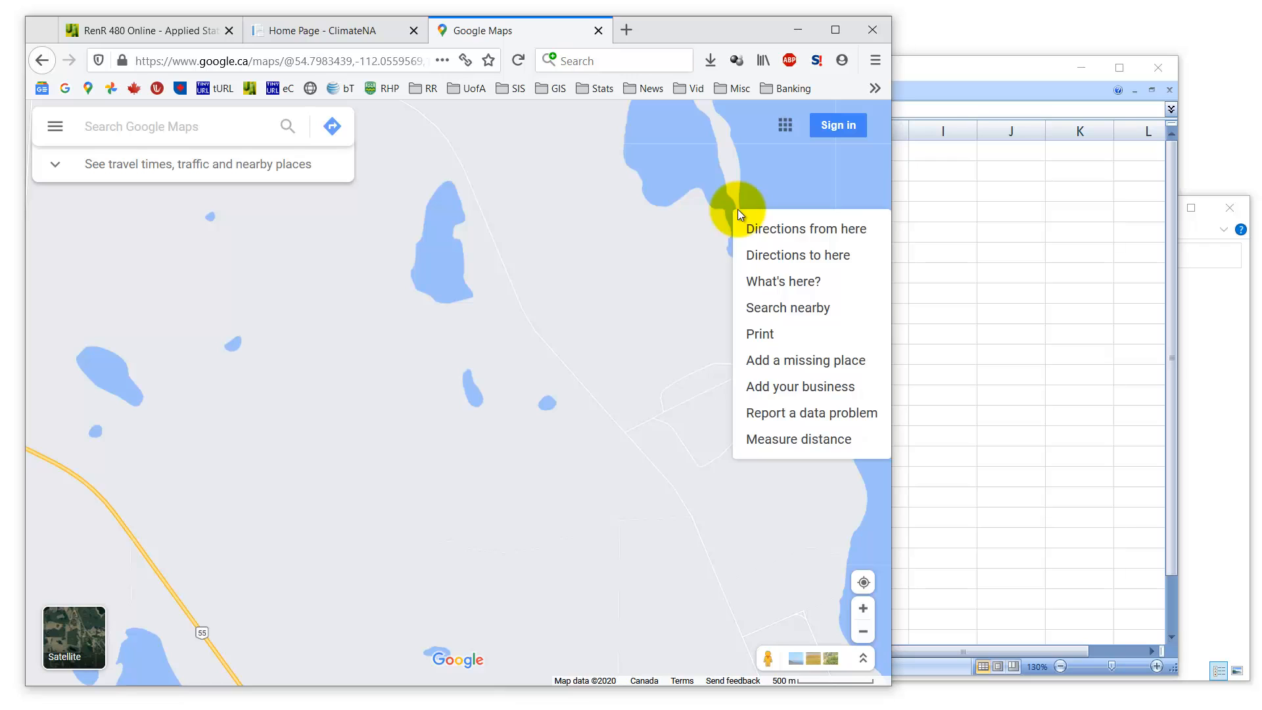
pyautogui.click(760, 286)
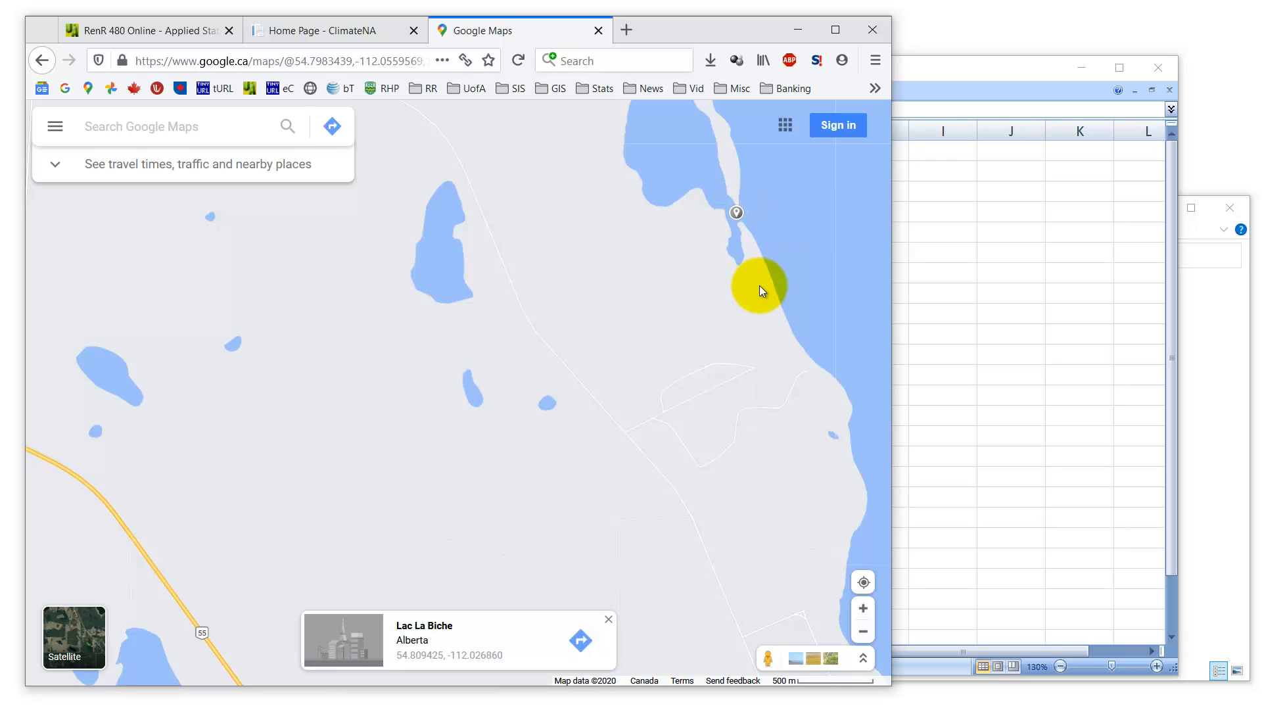
pyautogui.click(468, 656)
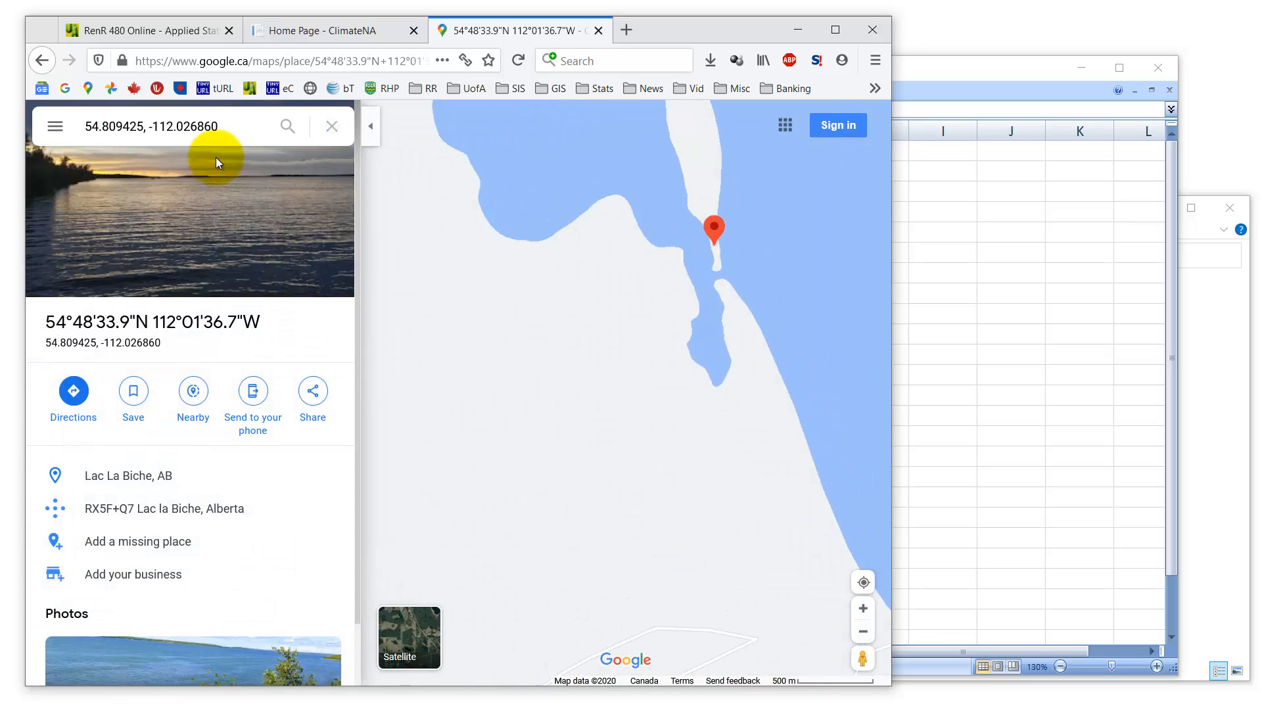
# Copy the decimal coordinates 54.809425, -112.026860 of the marked place and paste them into cell G2 of Coordinates.xlsx in Excel
pyautogui.moveTo(227, 127); pyautogui.dragTo(83, 126)
pyautogui.hotkey('ctrl', 'c')
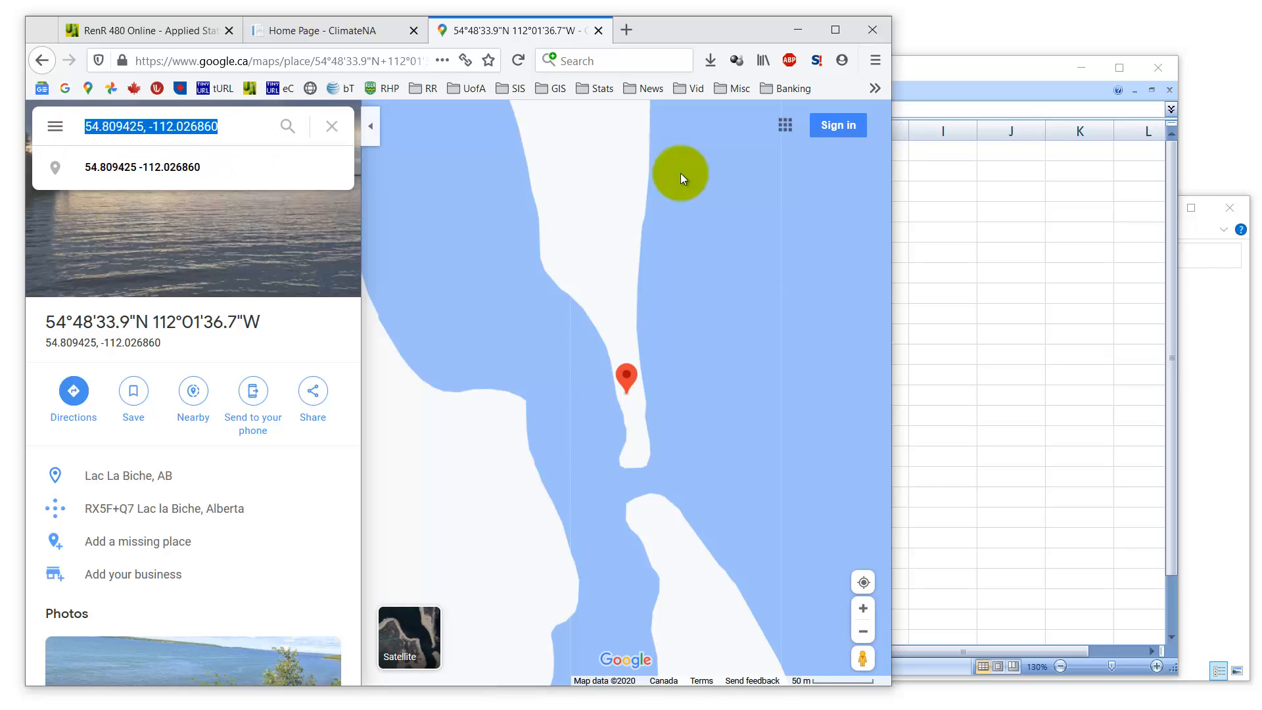
pyautogui.click(905, 80)
pyautogui.click(809, 174)
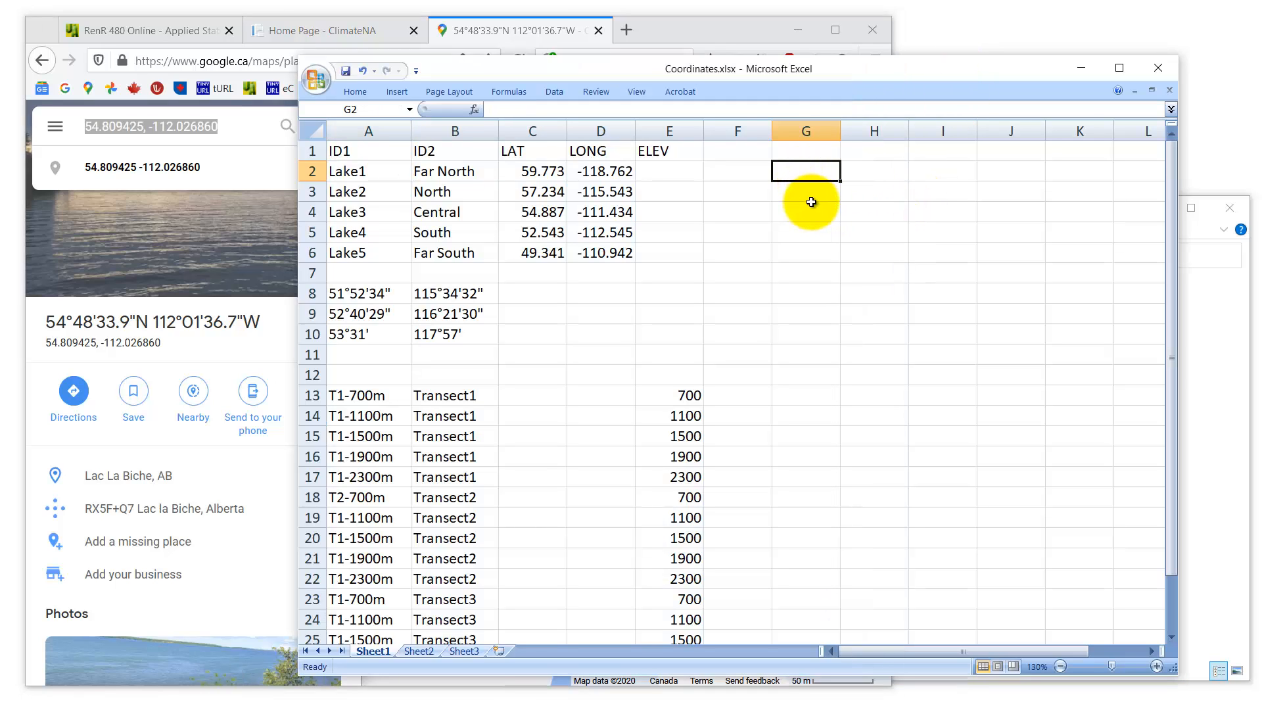
pyautogui.hotkey('ctrl', 'v')
pyautogui.click(832, 260)
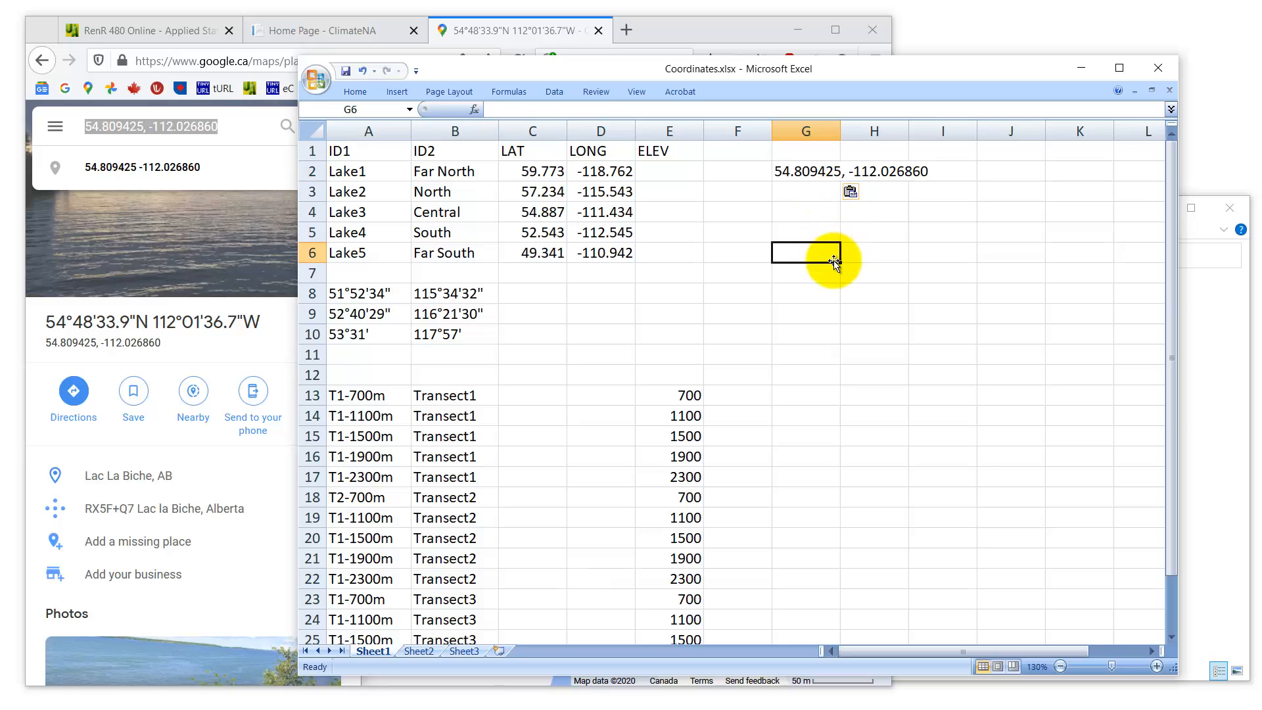
# Examine cells G2 and H2 to see how the pasted coordinates are stored, and inspect the latitude's first three decimals
pyautogui.click(799, 171)
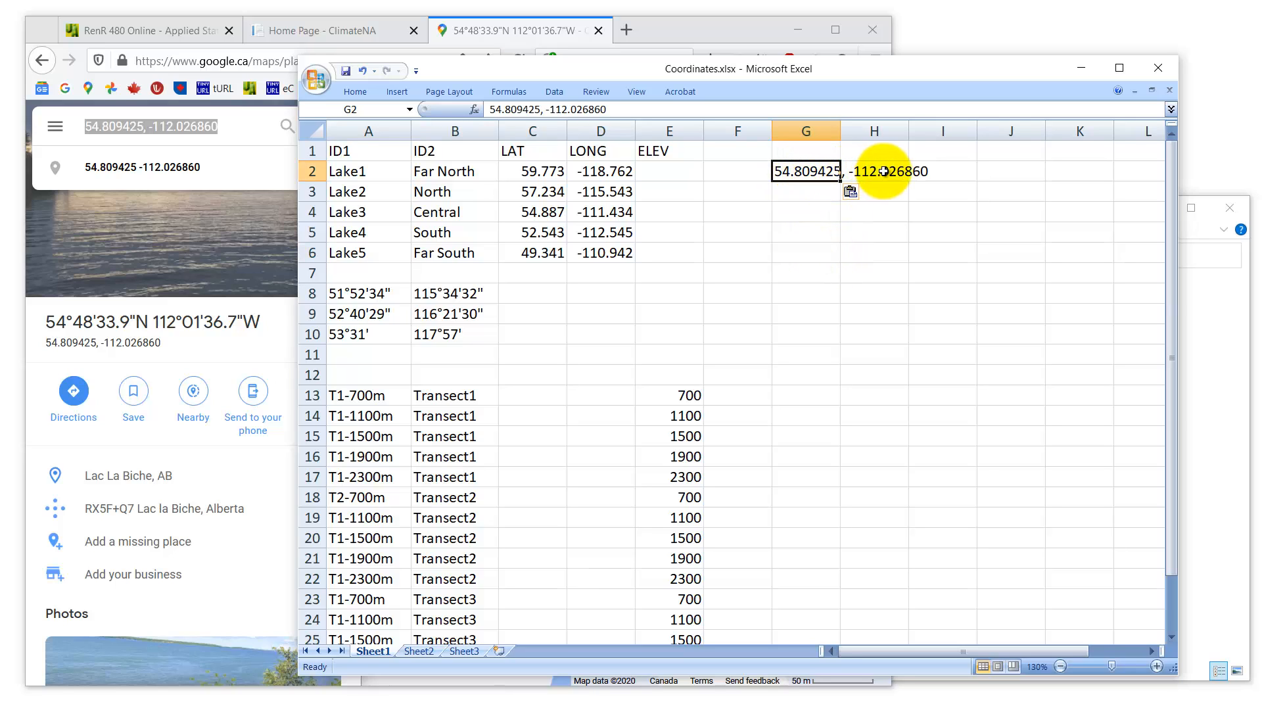
pyautogui.click(884, 171)
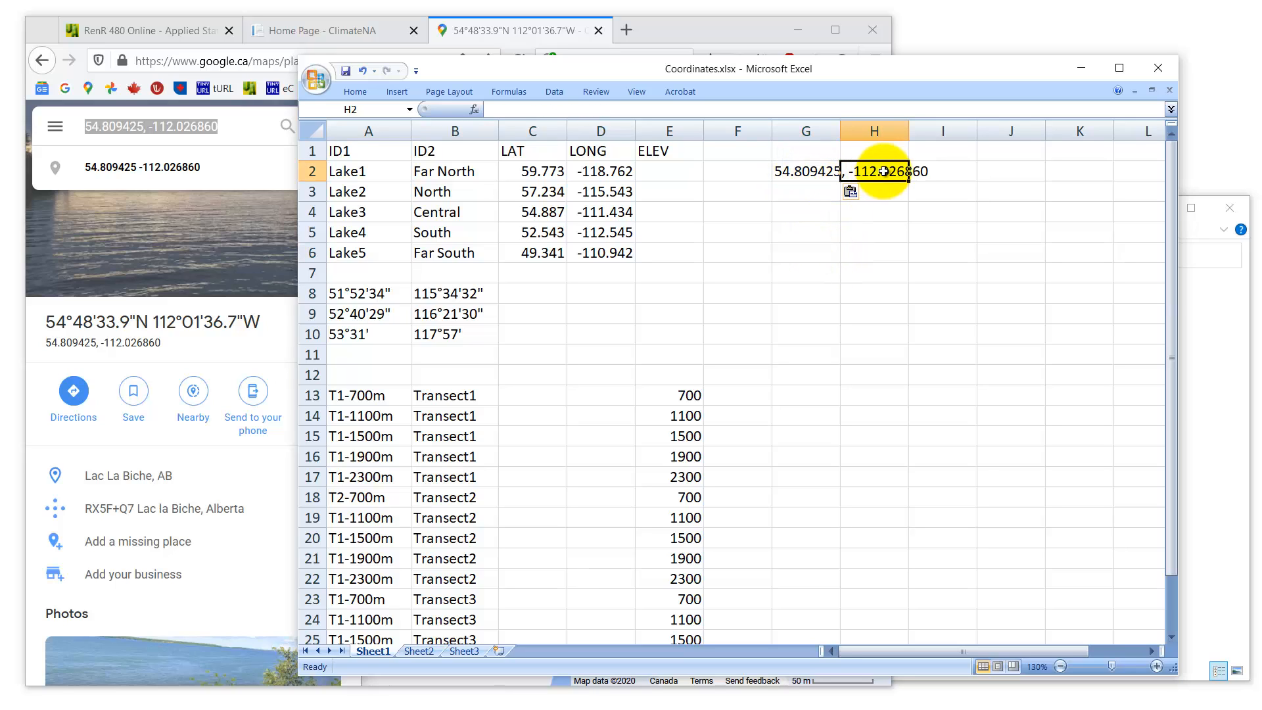
pyautogui.click(804, 173)
pyautogui.moveTo(523, 109); pyautogui.dragTo(490, 109)
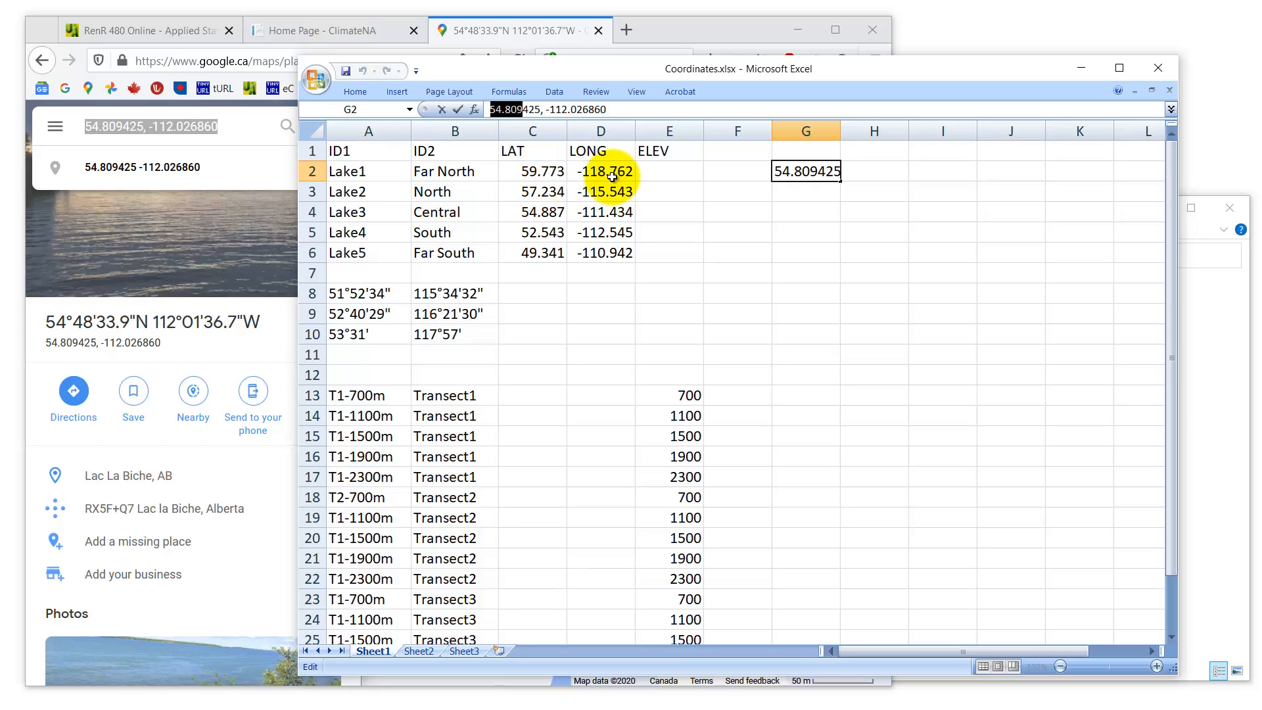
pyautogui.click(790, 169)
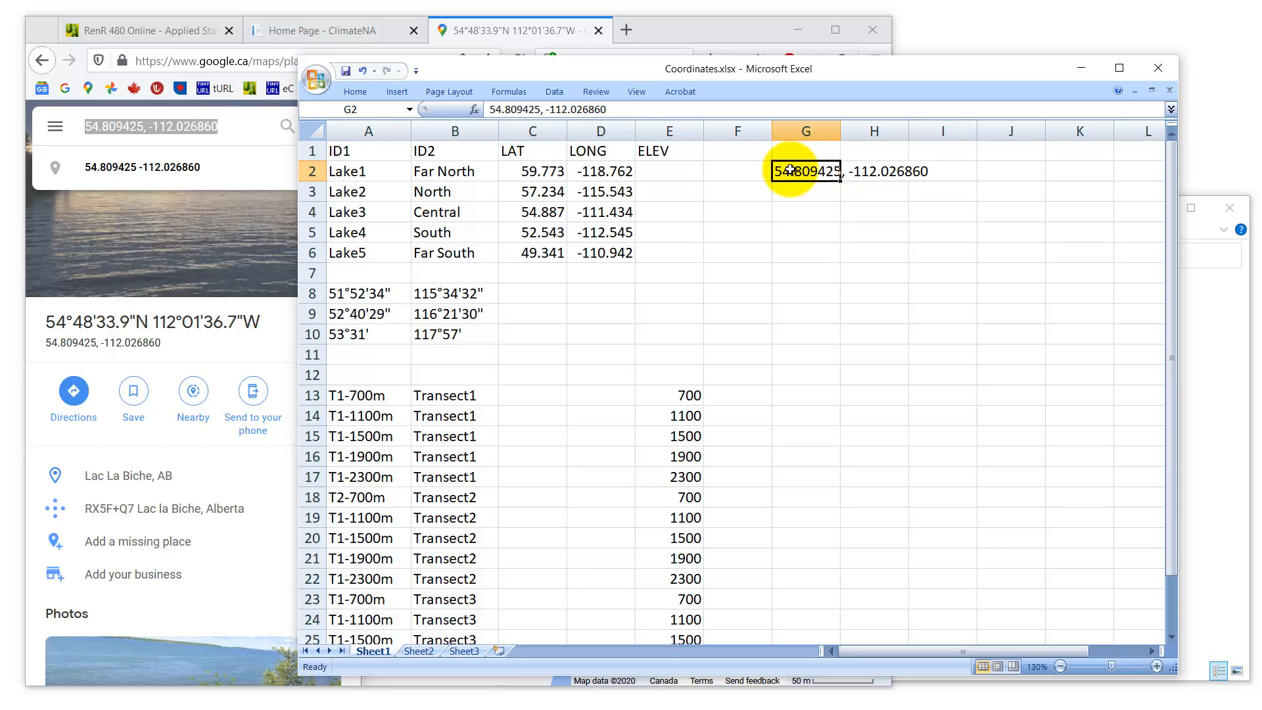
# Switch to Google Maps and examine the first decimals of the longitude against the degrees-minutes-seconds notation
pyautogui.click(496, 29)
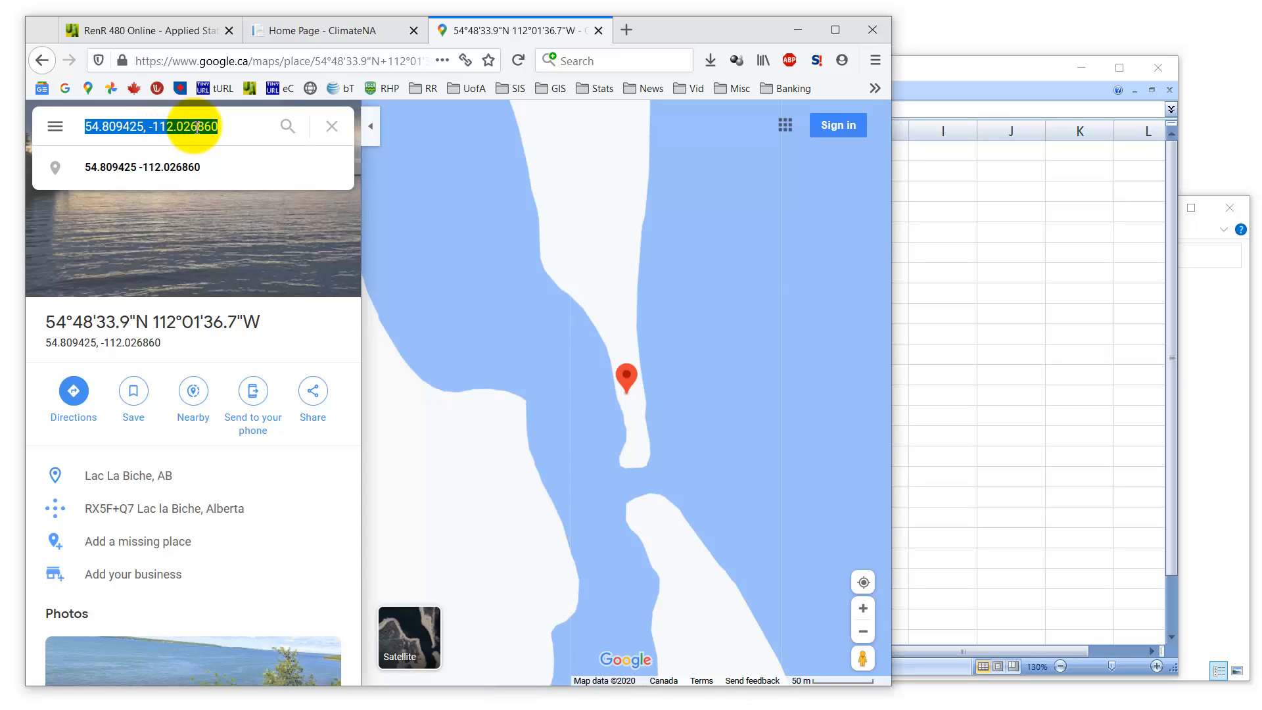
pyautogui.click(177, 126)
pyautogui.moveTo(177, 126)
pyautogui.mouseDown()
pyautogui.moveTo(219, 126)
pyautogui.moveTo(177, 126)
pyautogui.moveTo(190, 126)
pyautogui.mouseUp()
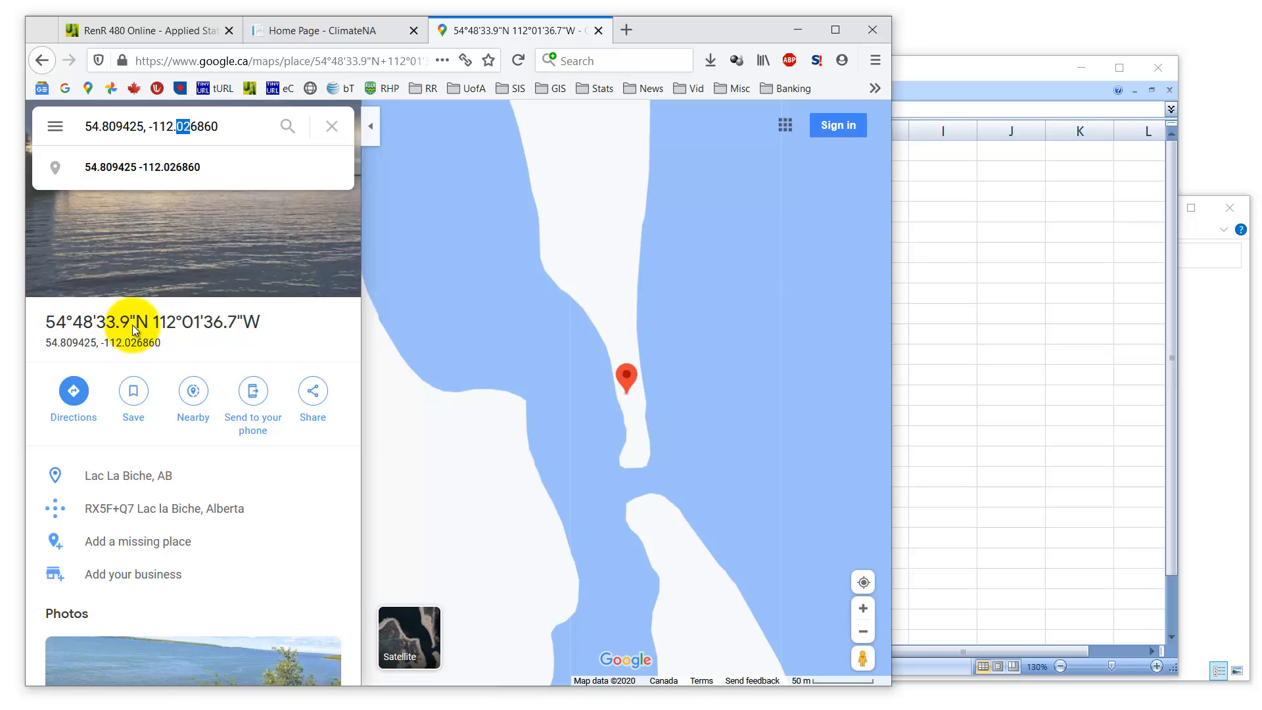
# Switch to the Coordinates.xlsx workbook in Excel and insert three blank rows at rows 11 to 13
pyautogui.click(971, 69)
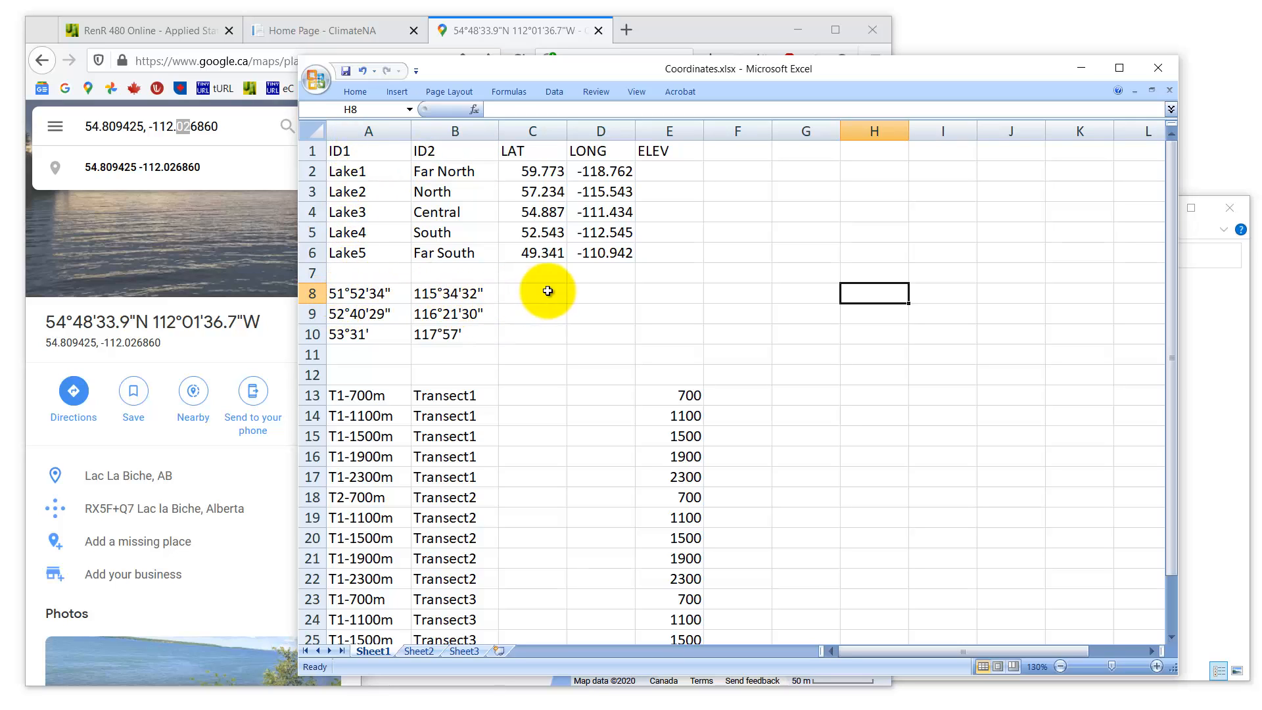
pyautogui.moveTo(315, 355); pyautogui.dragTo(323, 393)
pyautogui.rightClick(323, 393)
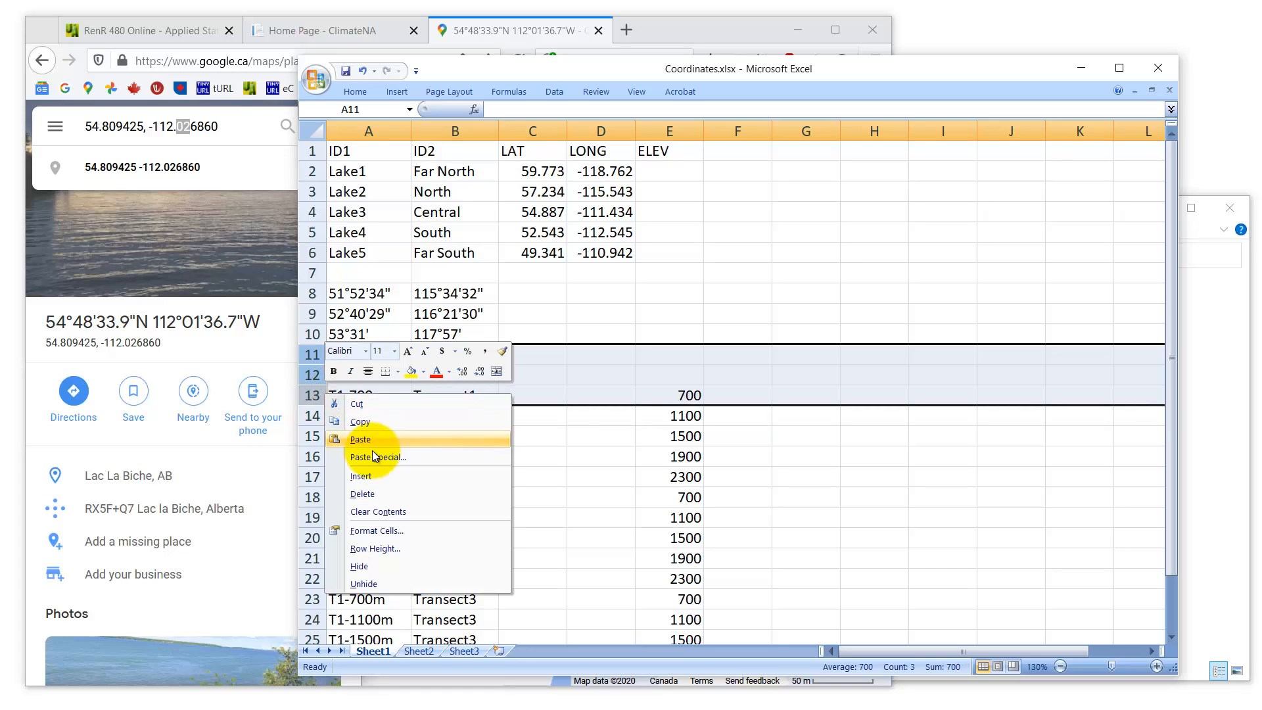
pyautogui.click(365, 477)
# Move the three longitudes in B8:B10 to A11:A13, directly below the latitudes
pyautogui.click(454, 300)
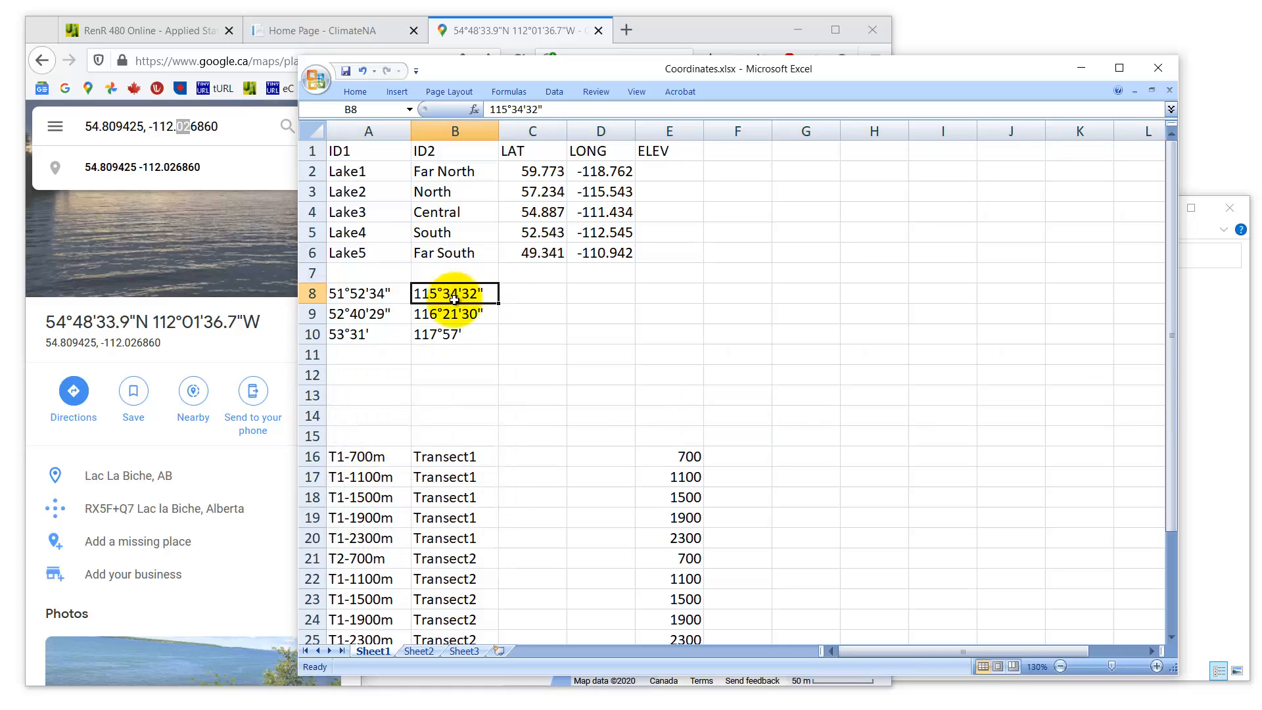
pyautogui.moveTo(453, 299); pyautogui.dragTo(460, 336)
pyautogui.moveTo(416, 377); pyautogui.dragTo(376, 390)
# Copy the degree symbol from the latitude in cell A8, leaving the cell's content as it is
pyautogui.click(359, 296)
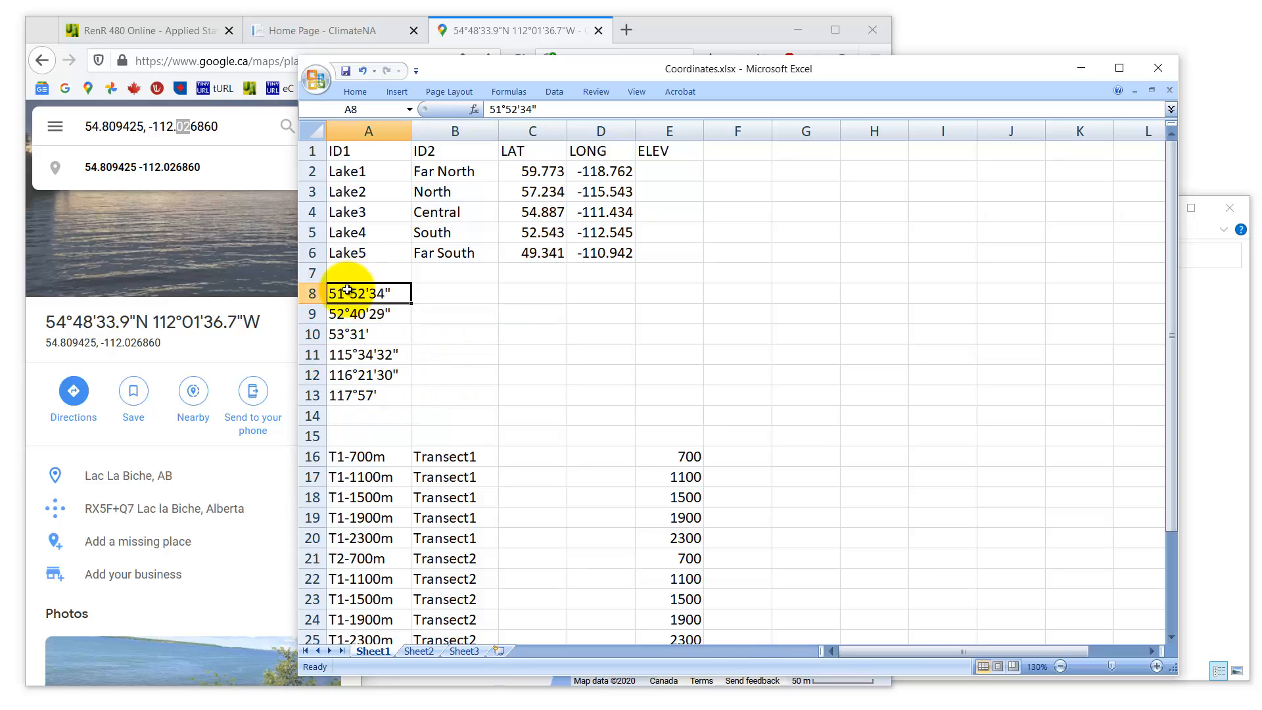
pyautogui.moveTo(504, 110); pyautogui.dragTo(507, 109)
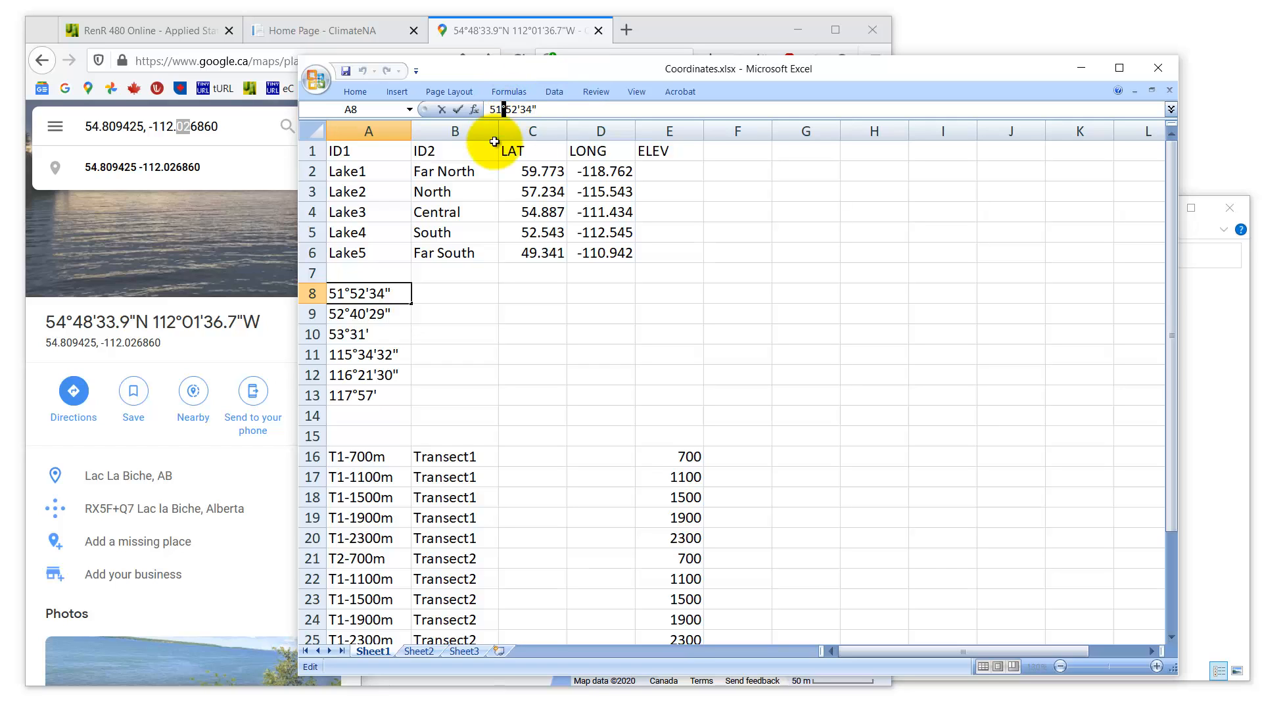
pyautogui.click(436, 333)
# Split the degrees from the rest of A8:A13 with delimited Text to Columns, using ° as the other delimiter
pyautogui.moveTo(364, 294); pyautogui.dragTo(368, 395)
pyautogui.click(565, 90)
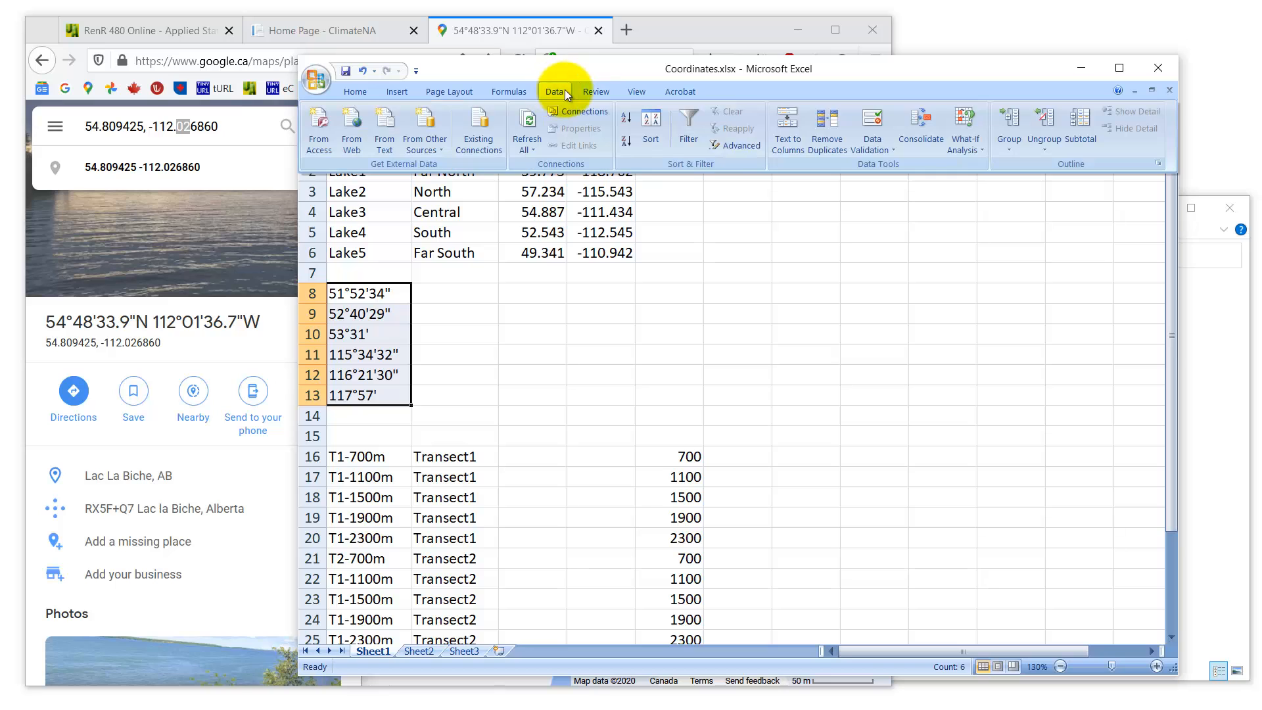
pyautogui.click(791, 132)
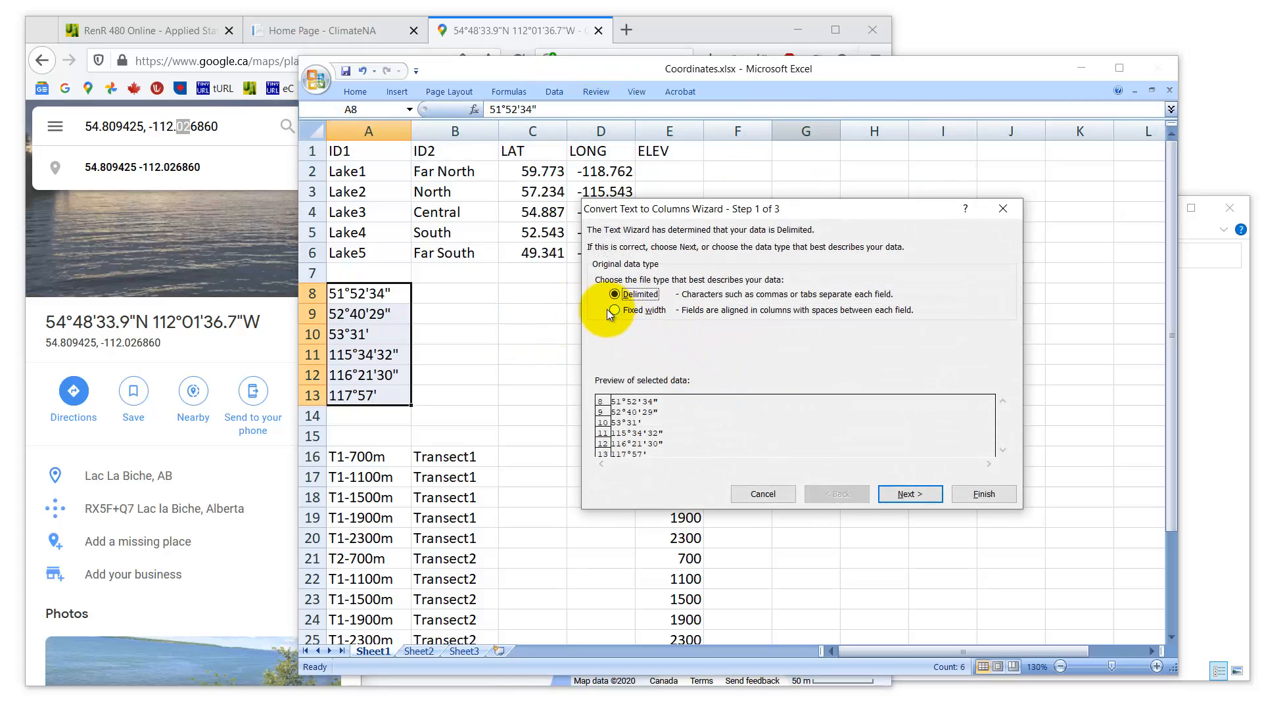
pyautogui.click(908, 494)
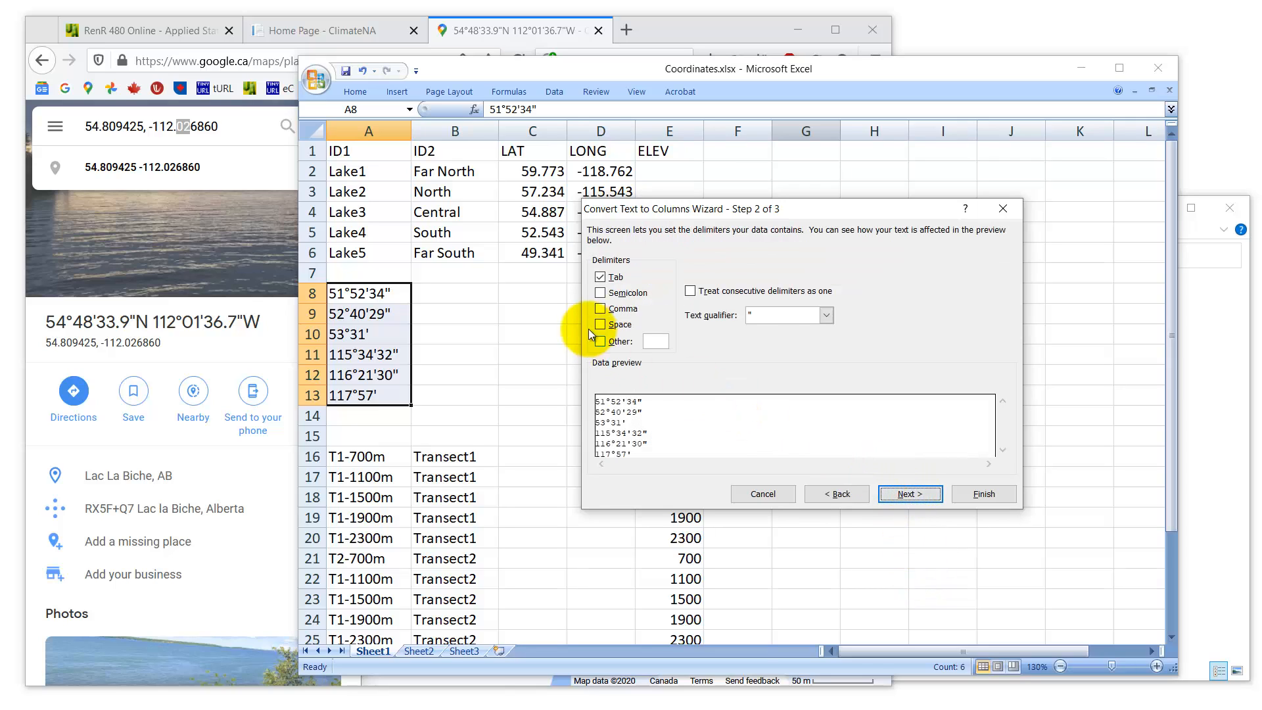
pyautogui.click(601, 342)
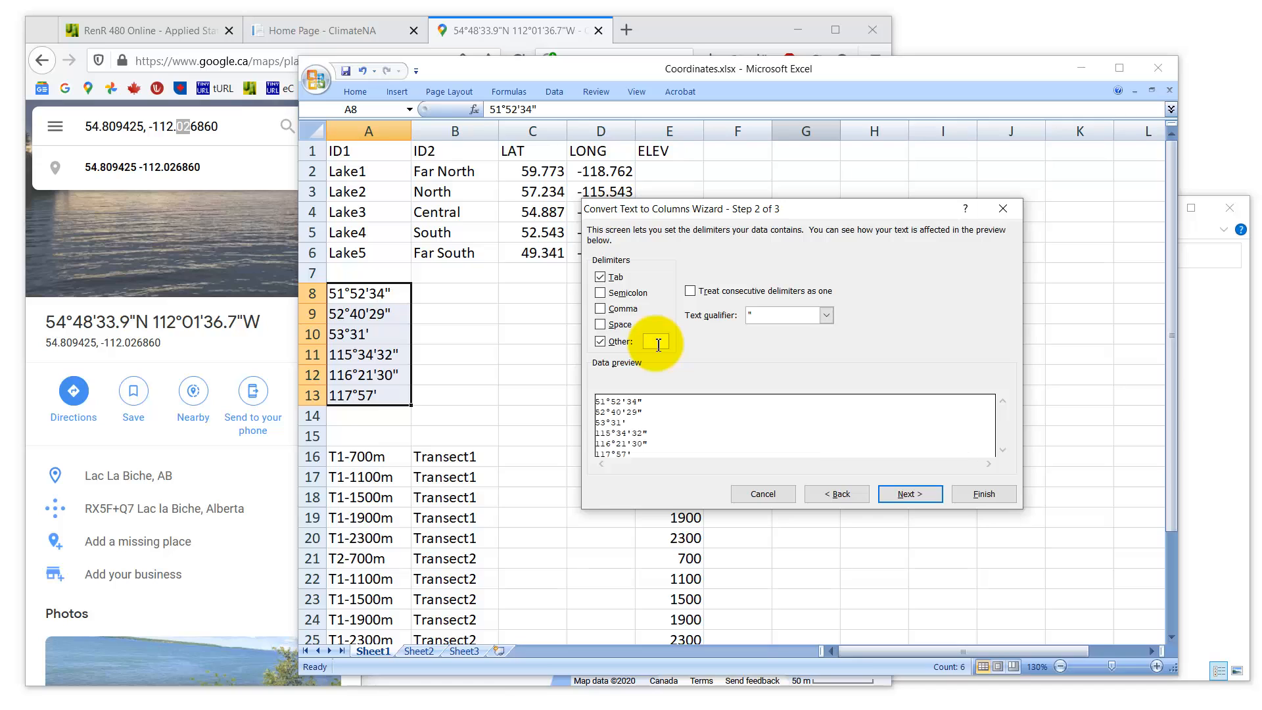
pyautogui.write('°')
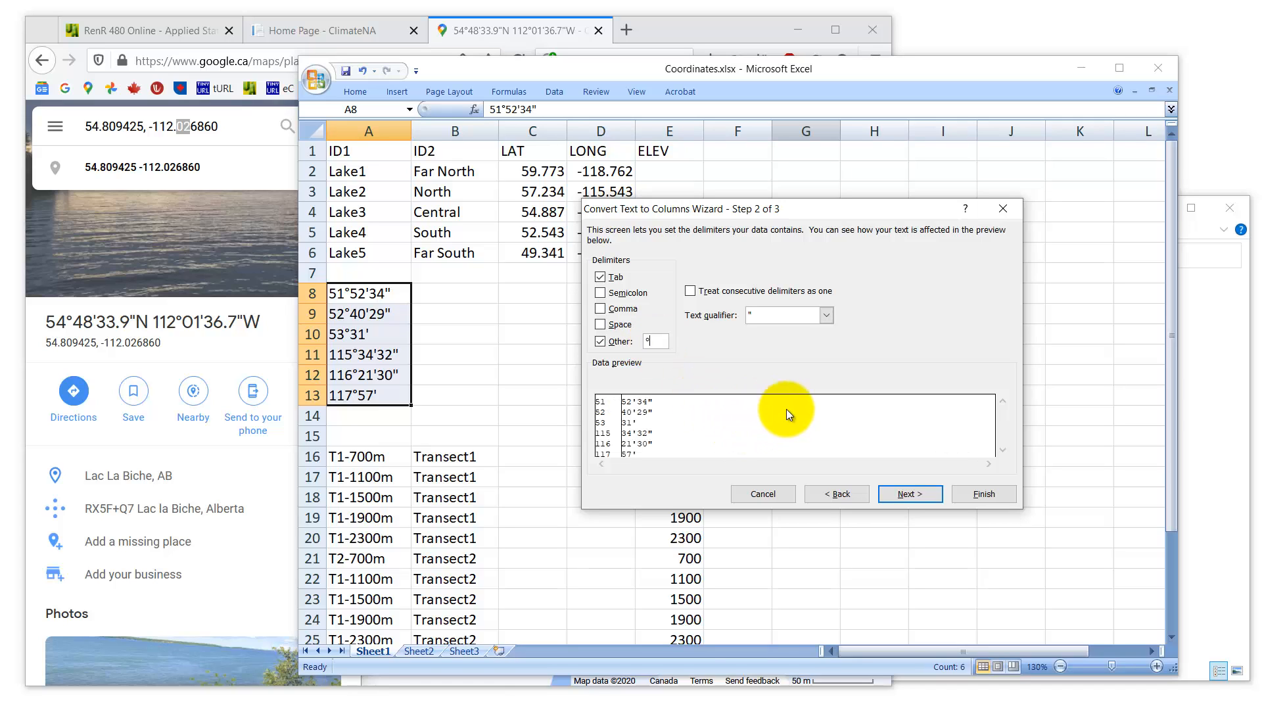
pyautogui.click(985, 494)
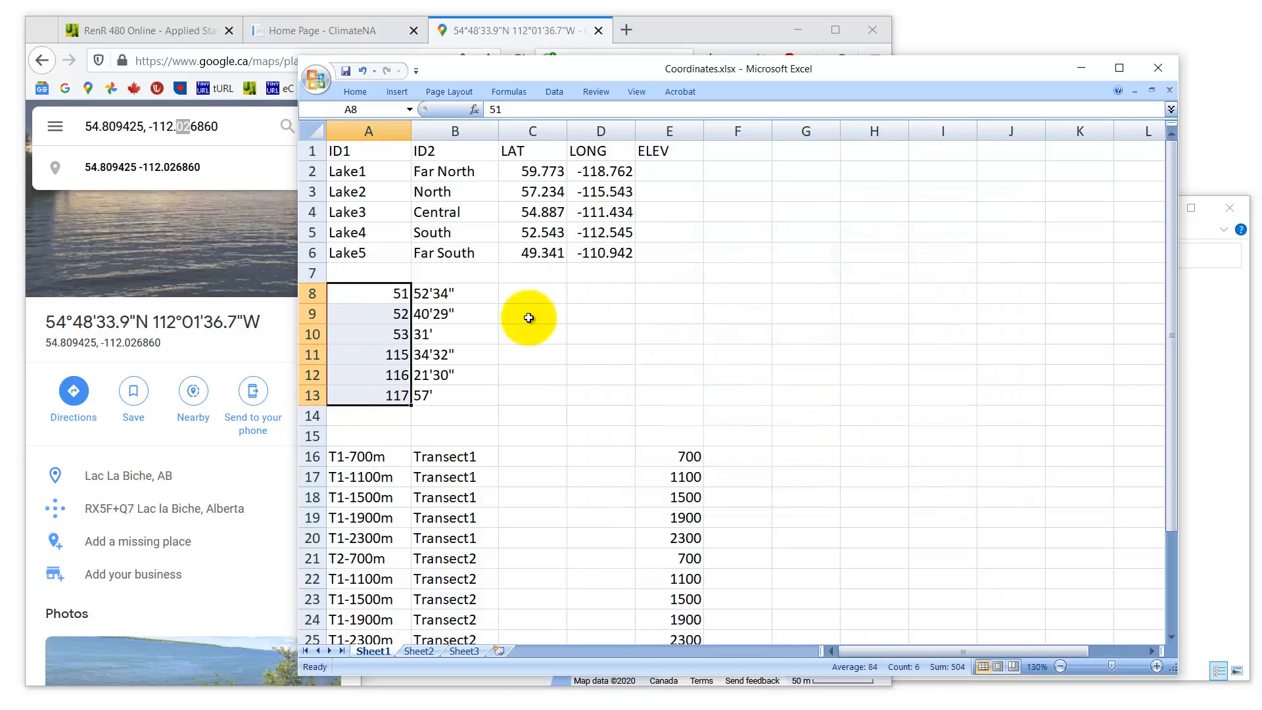
# Split the minutes from the seconds in B8:B13 with delimited Text to Columns, using ' as the other delimiter
pyautogui.moveTo(473, 289); pyautogui.dragTo(464, 391)
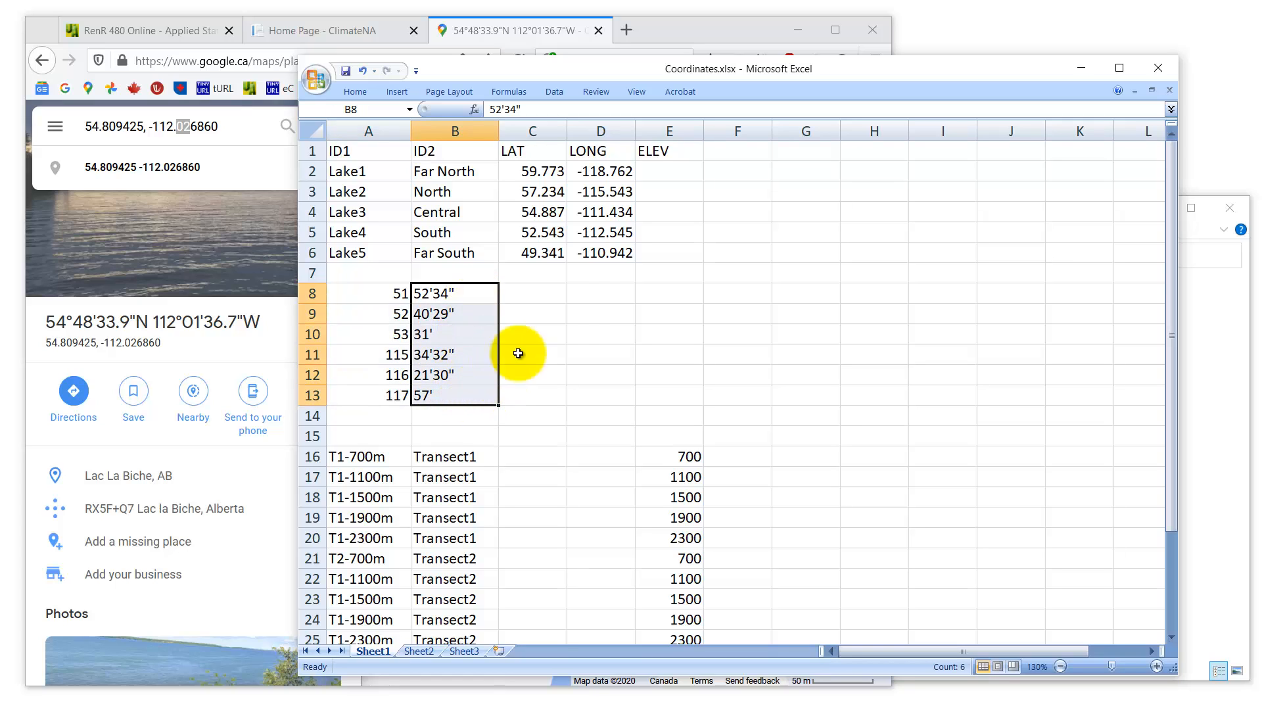
pyautogui.click(553, 92)
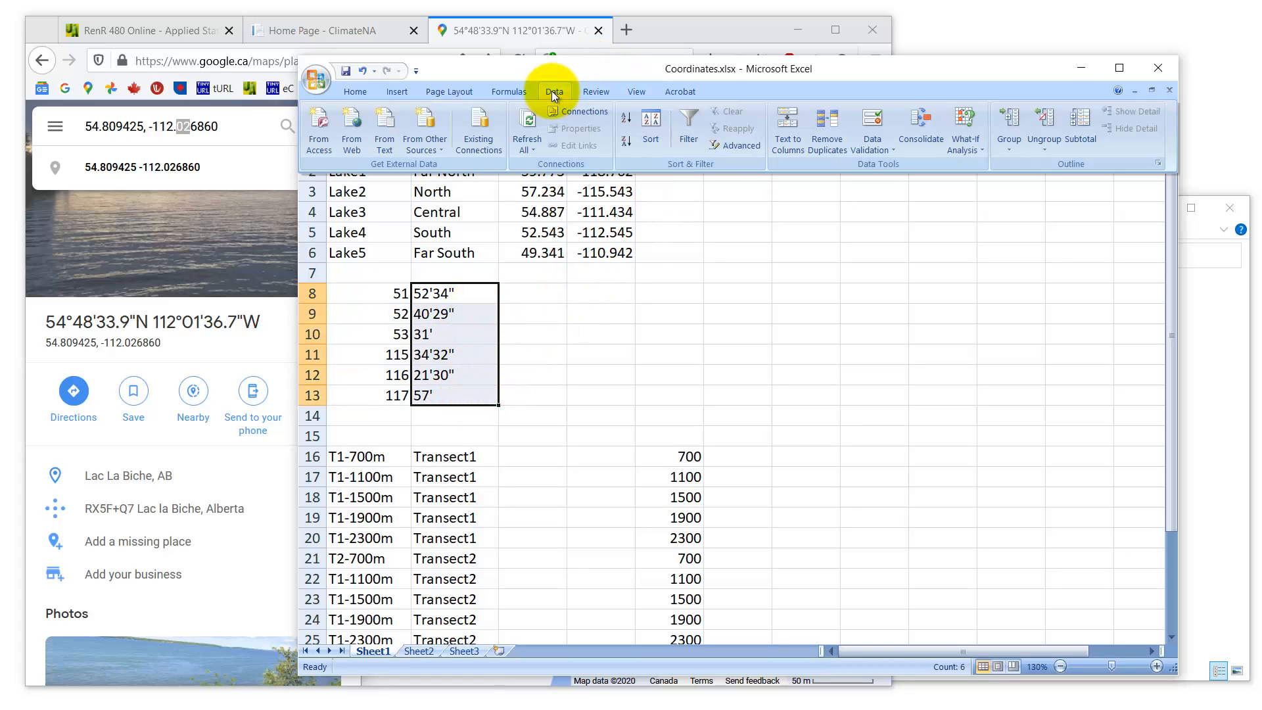
pyautogui.click(787, 134)
pyautogui.click(910, 494)
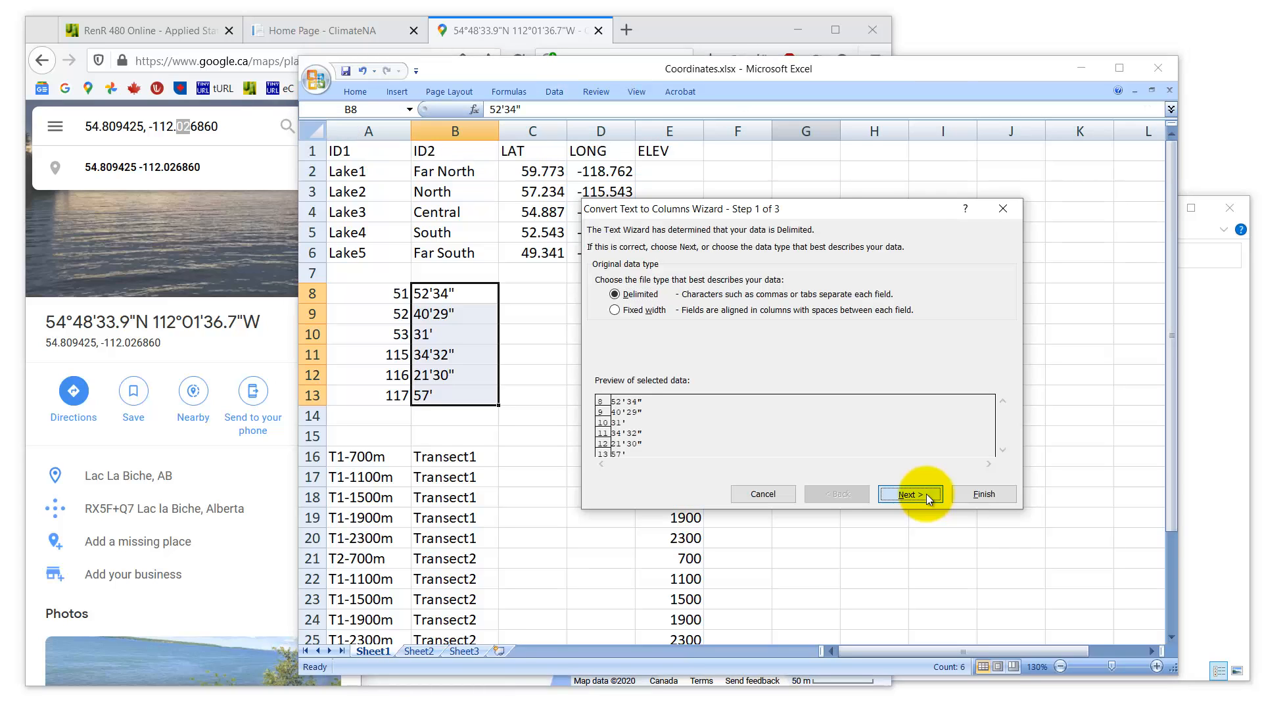
pyautogui.click(657, 341)
pyautogui.write('°')
pyautogui.moveTo(657, 343); pyautogui.dragTo(633, 345)
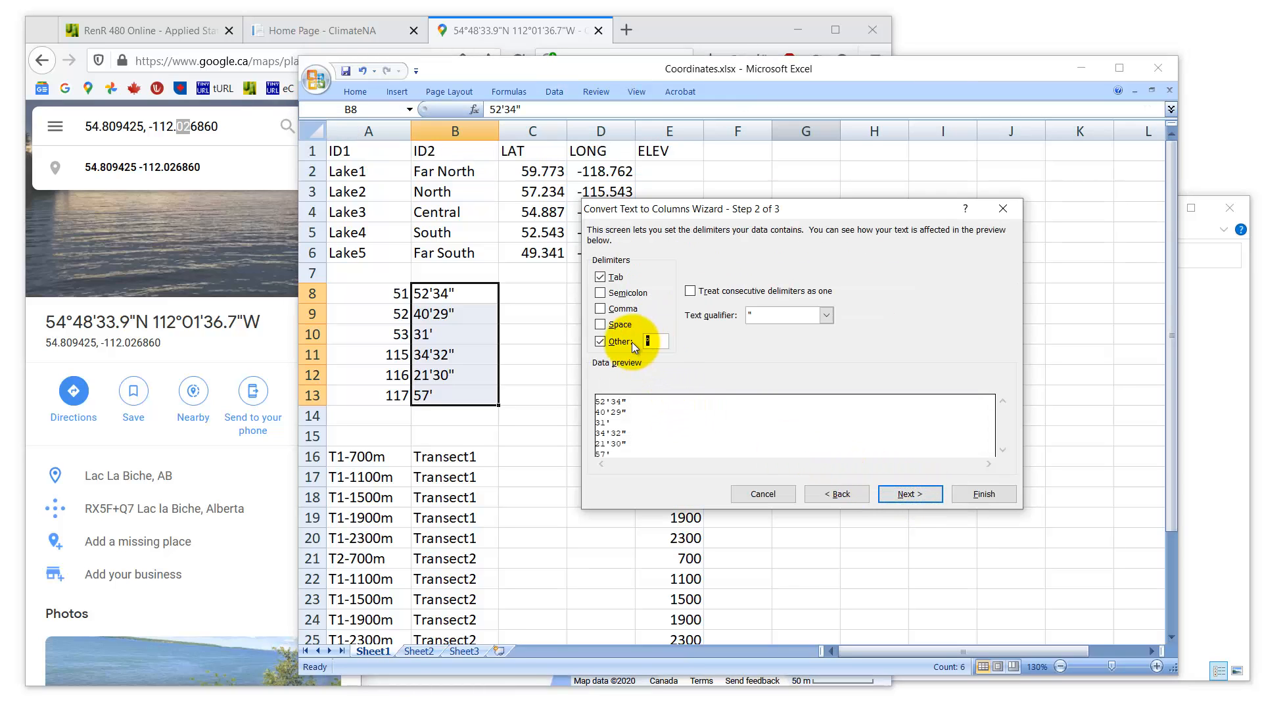
pyautogui.write("'")
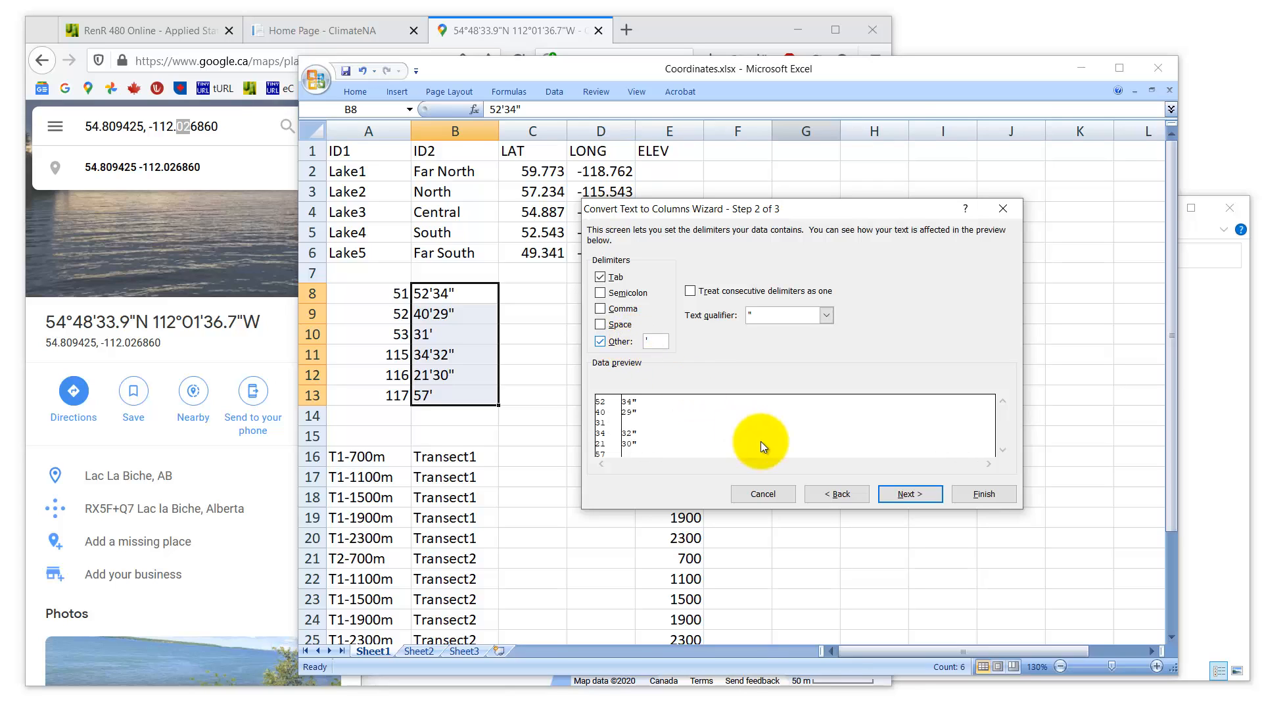
pyautogui.click(920, 497)
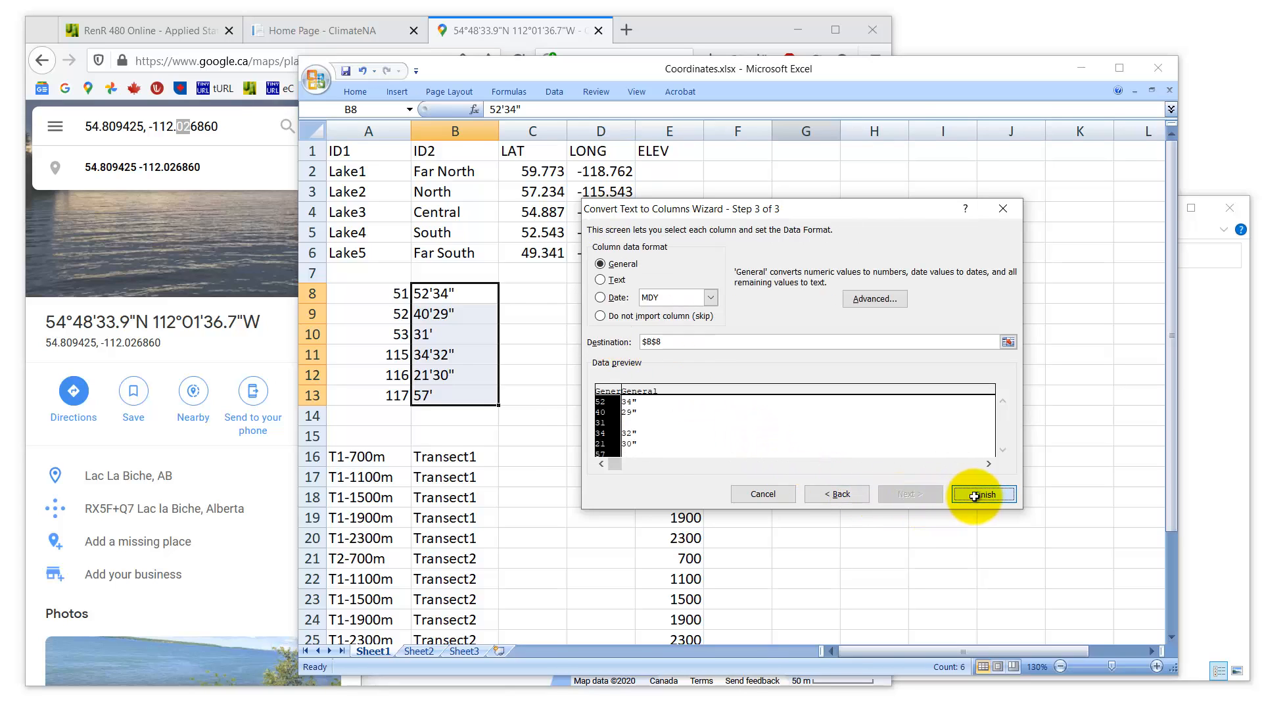
pyautogui.click(973, 495)
# Remove the " marks from the seconds in C8:C13 by replacing every occurrence with nothing
pyautogui.click(538, 293)
pyautogui.moveTo(540, 310); pyautogui.dragTo(526, 391)
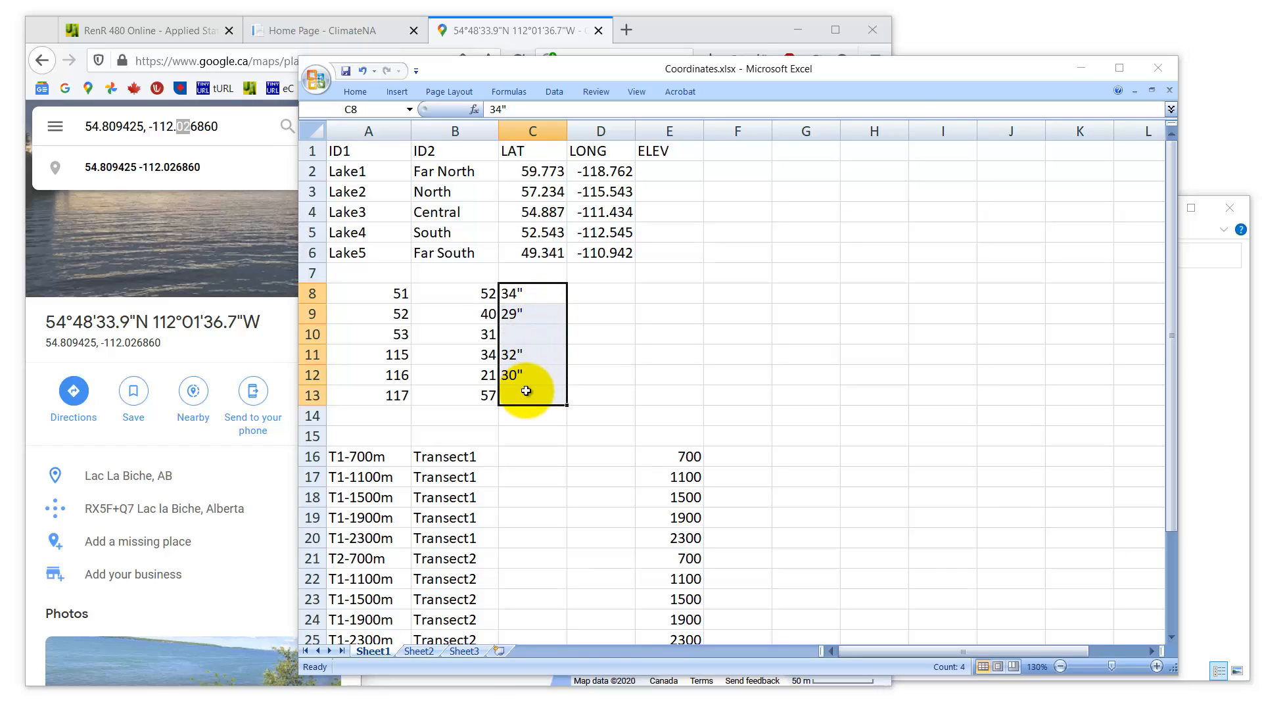
pyautogui.hotkey('ctrl', 'h')
pyautogui.write('"')
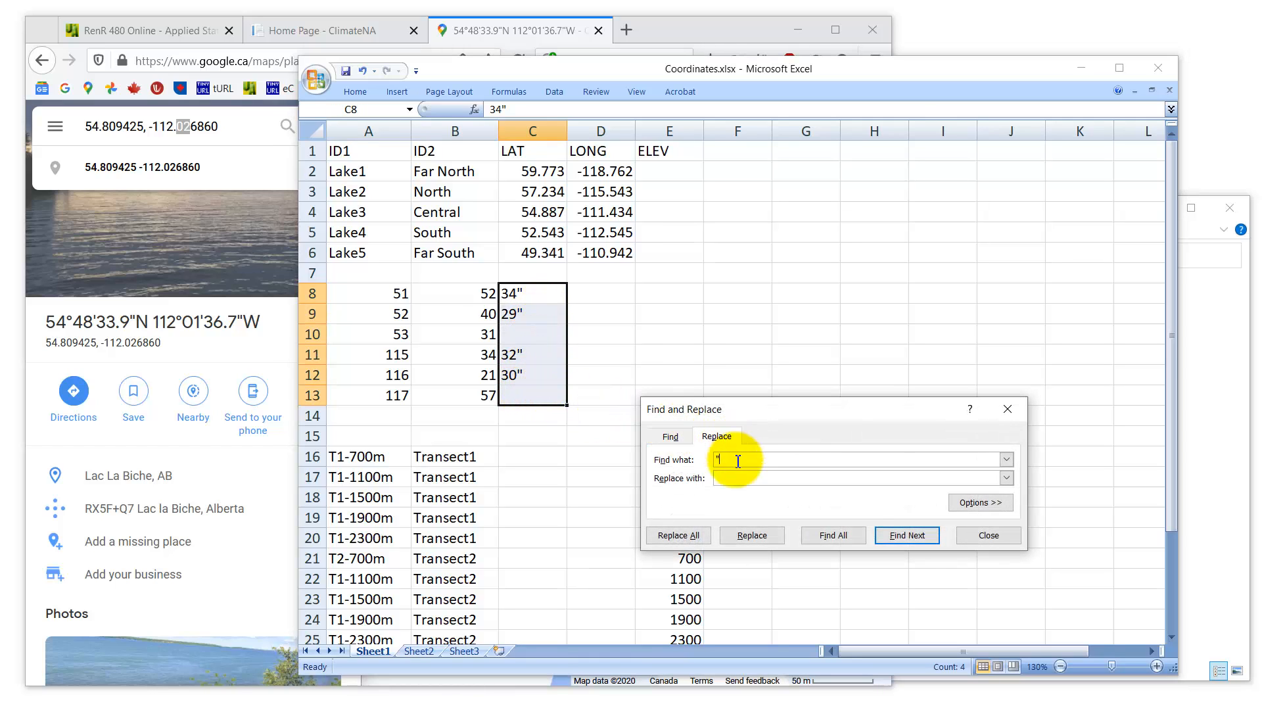
pyautogui.click(694, 538)
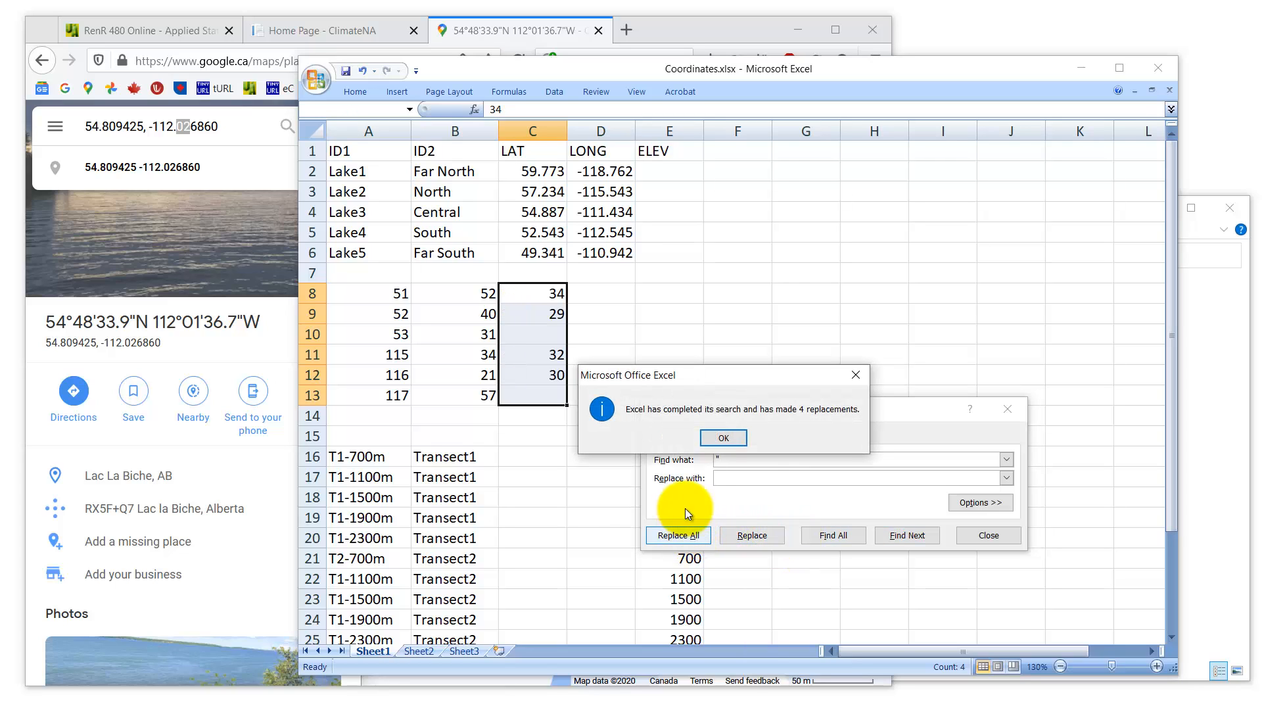
pyautogui.click(724, 438)
pyautogui.click(1007, 409)
pyautogui.press('Right')
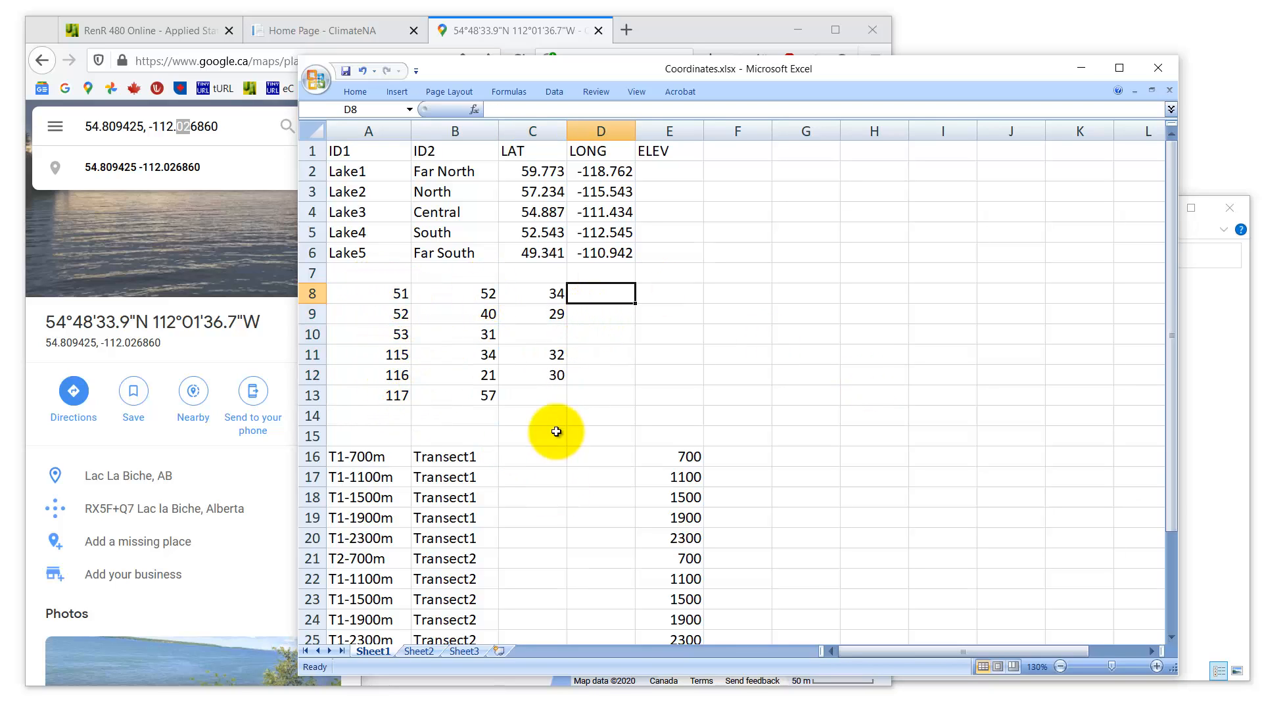
# Enter the decimal-degree formula =A8+B8/60+C8/3600 in cell D8
pyautogui.click(390, 293)
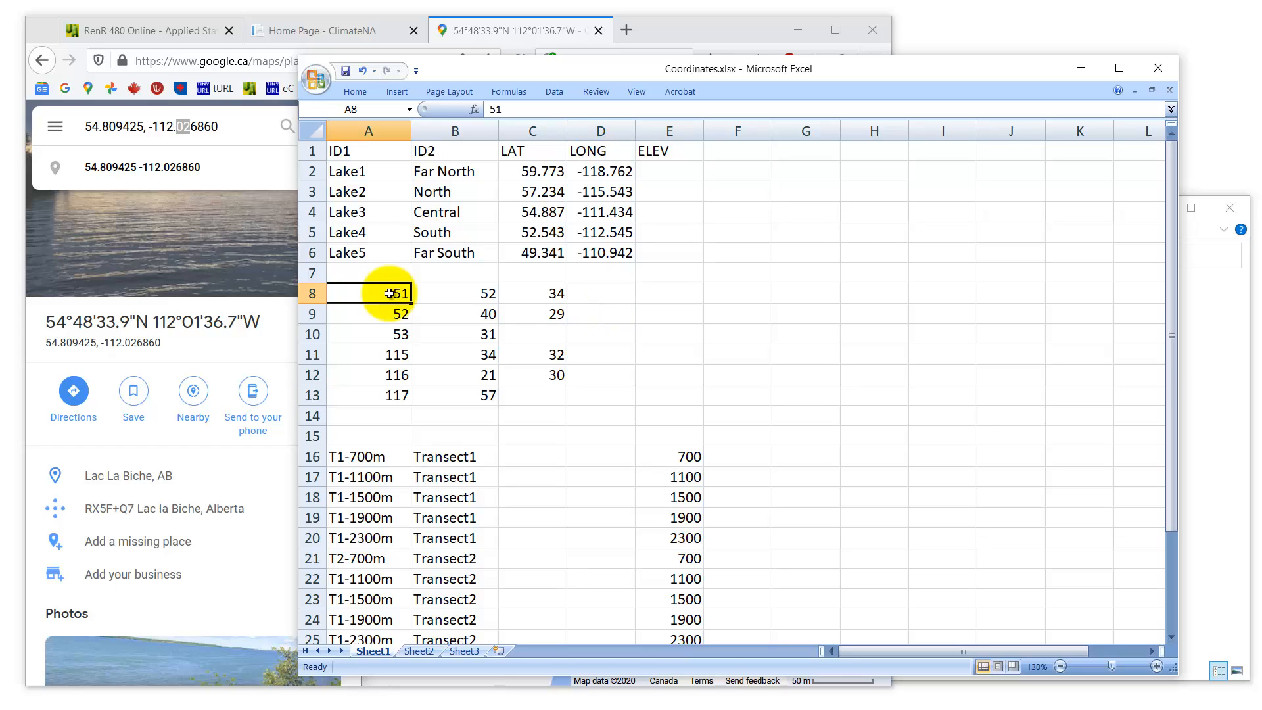
pyautogui.click(608, 295)
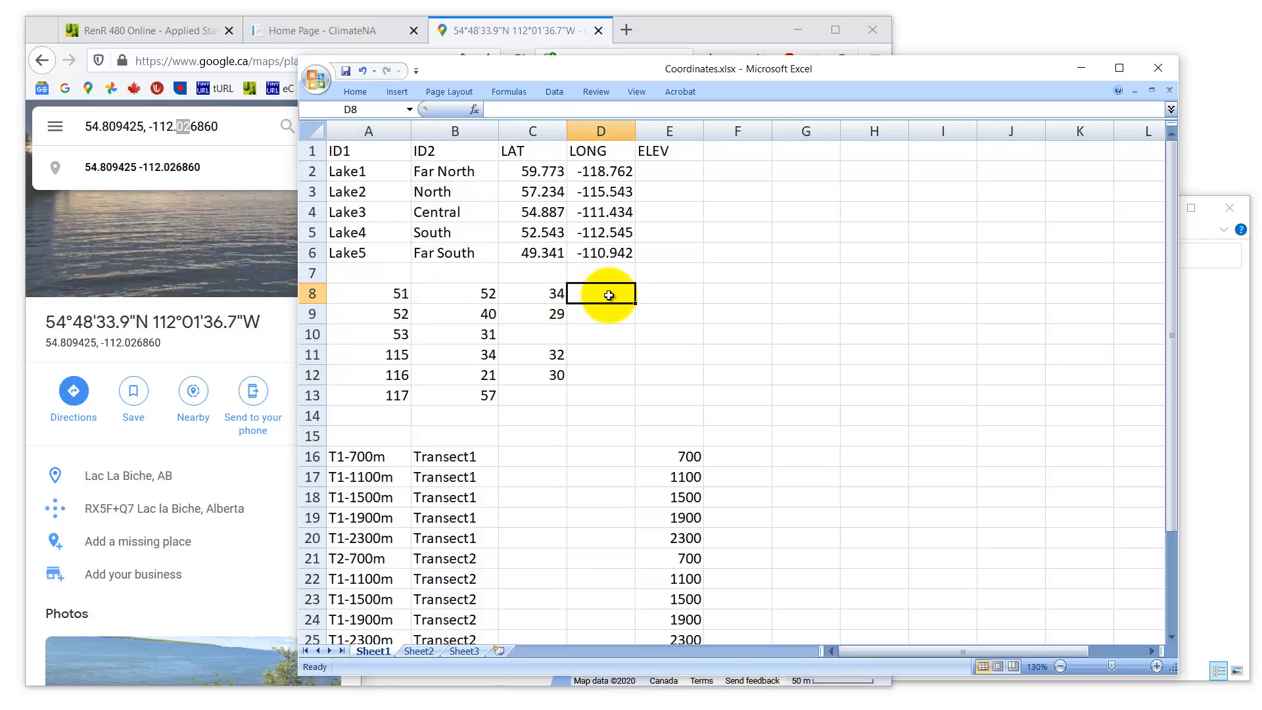
pyautogui.write('=')
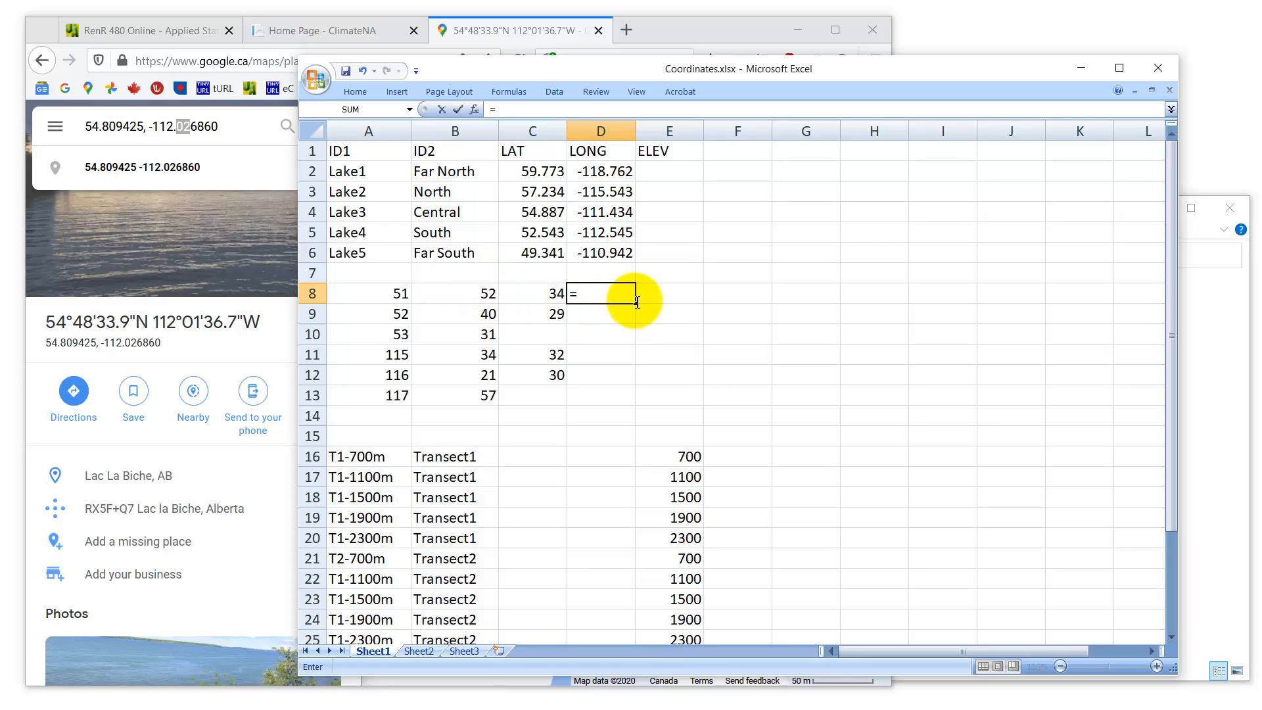
pyautogui.click(395, 295)
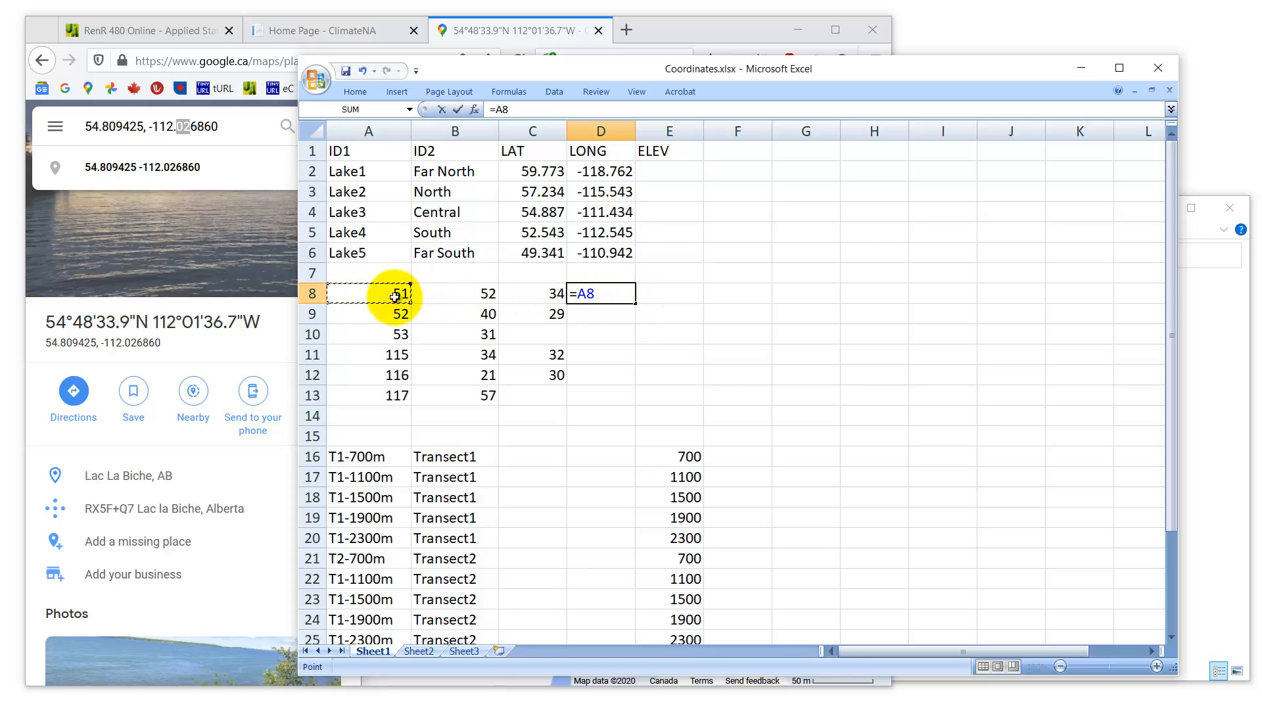
pyautogui.click(481, 296)
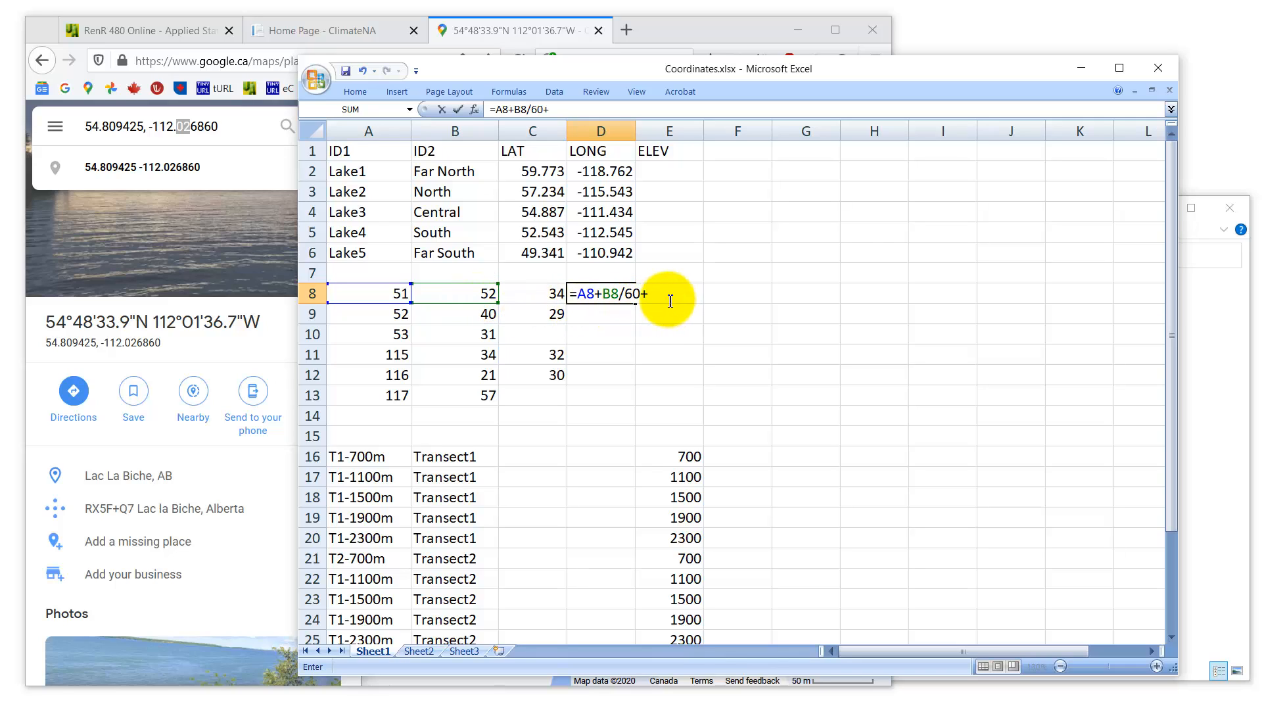
pyautogui.click(542, 294)
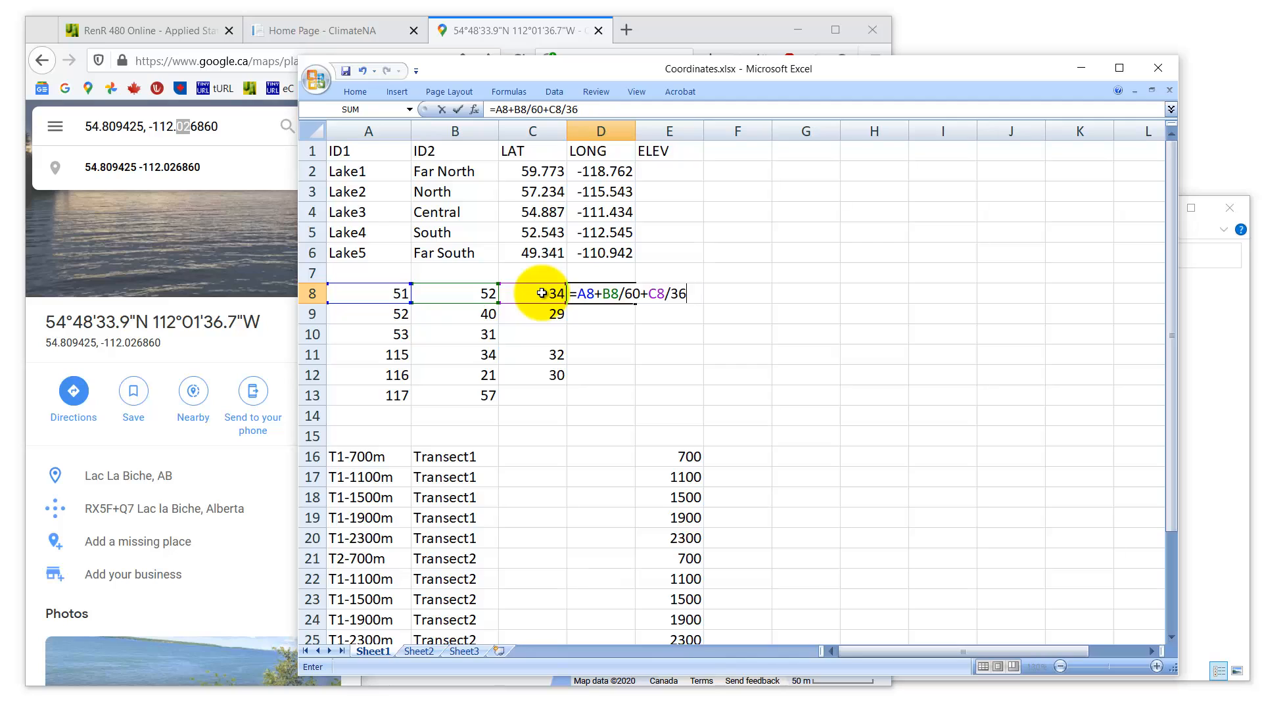
pyautogui.write('/3600')
pyautogui.press('Return')
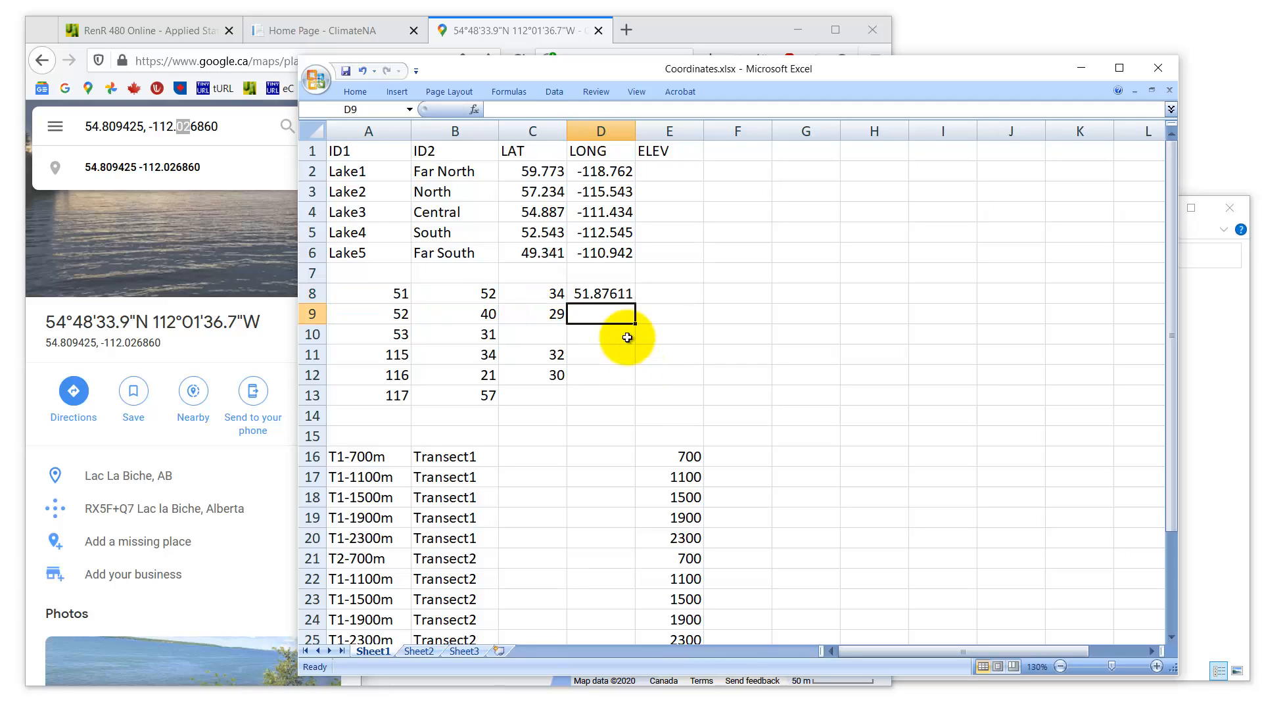
# Fill the decimal-degree formula from D8 down through D11
pyautogui.click(630, 303)
pyautogui.moveTo(638, 305); pyautogui.dragTo(578, 342)
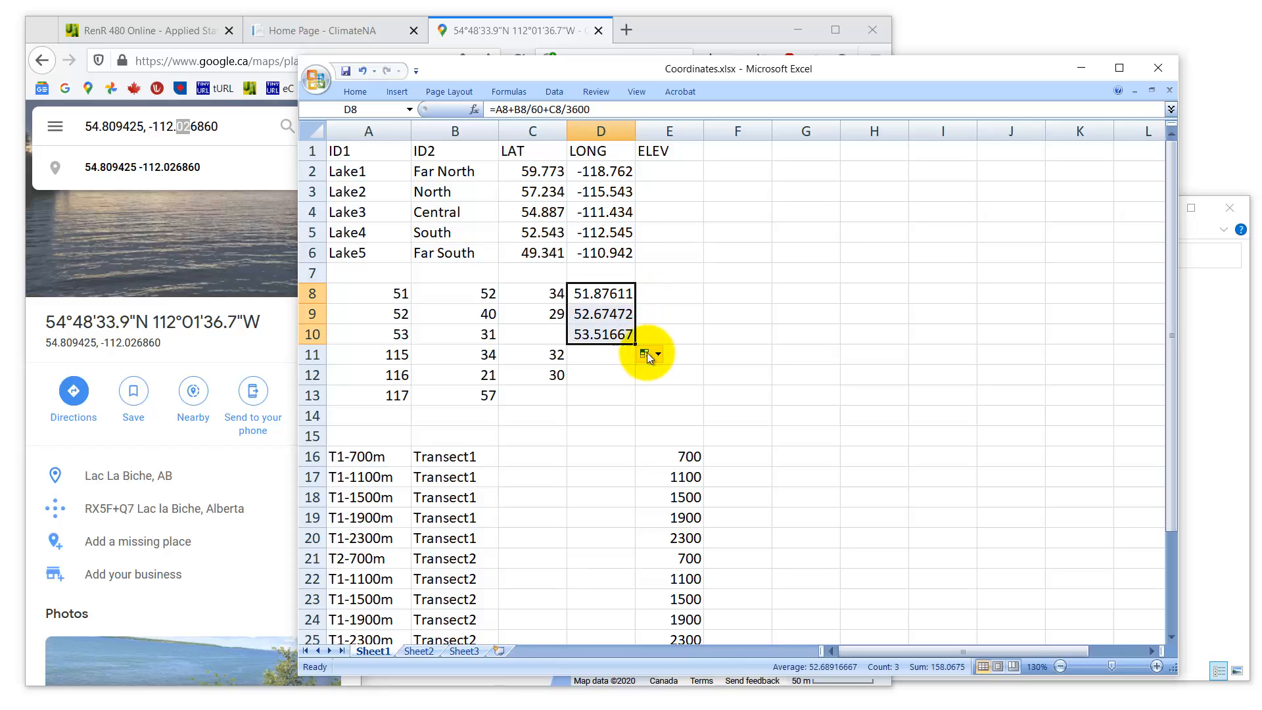
pyautogui.click(612, 335)
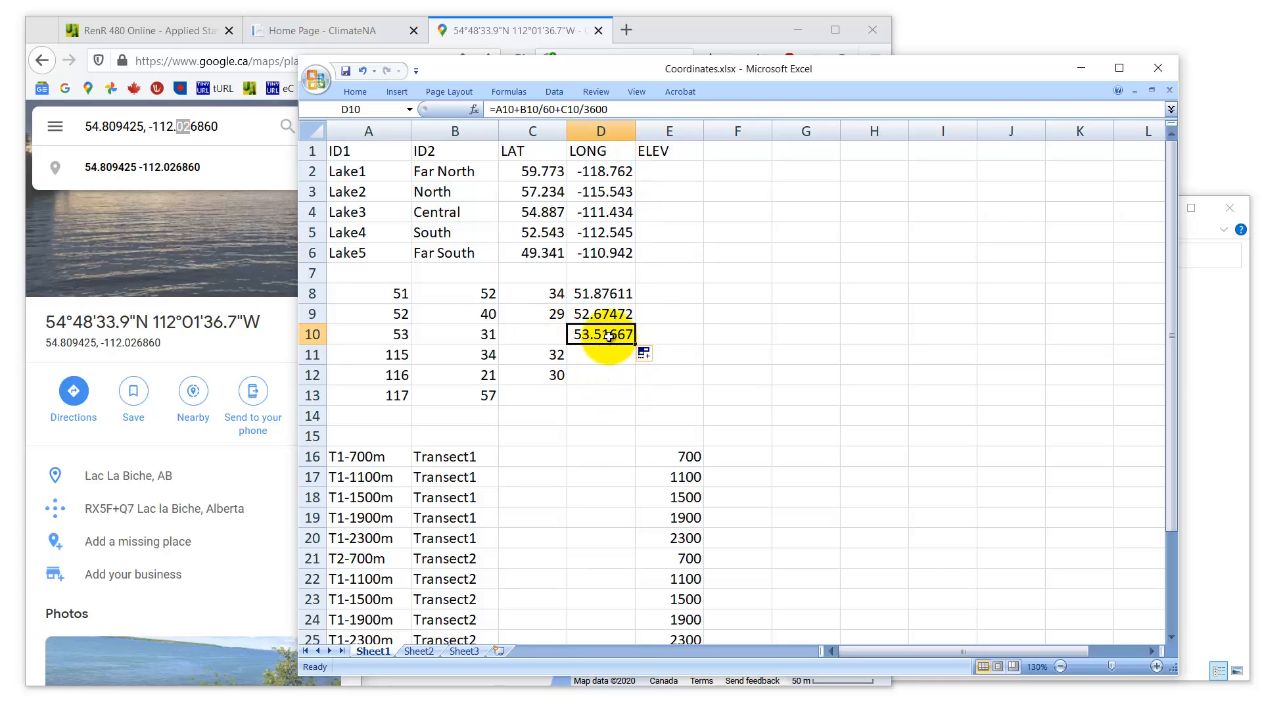
pyautogui.moveTo(636, 345); pyautogui.dragTo(611, 378)
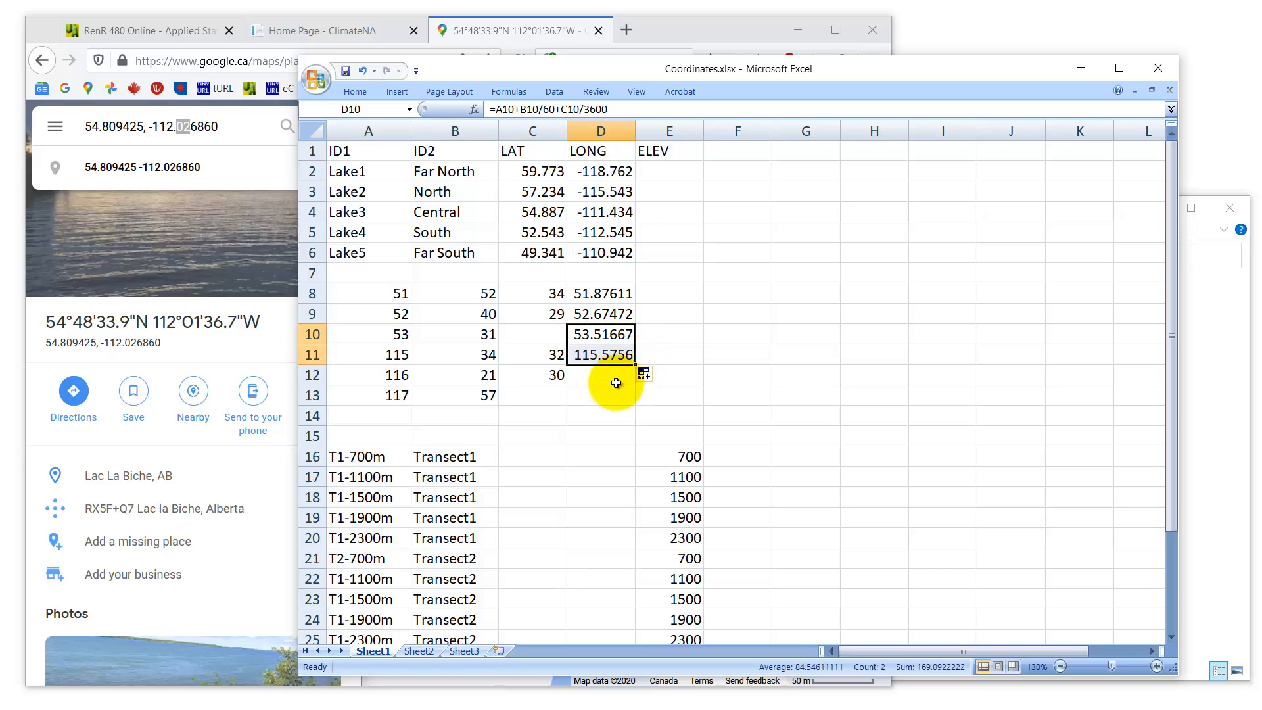
# Add a minus sign before A11 in the D11 longitude formula, making it =-A11+B11/60+C11/3600
pyautogui.click(594, 356)
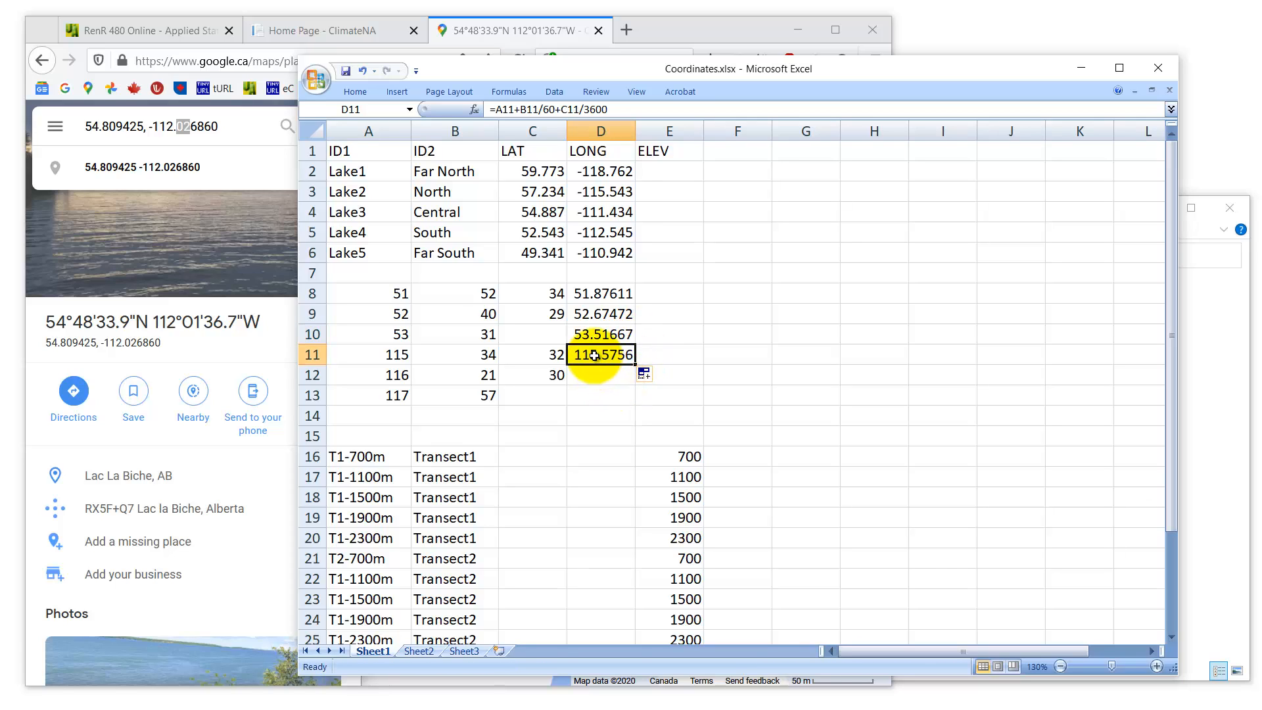
pyautogui.click(502, 111)
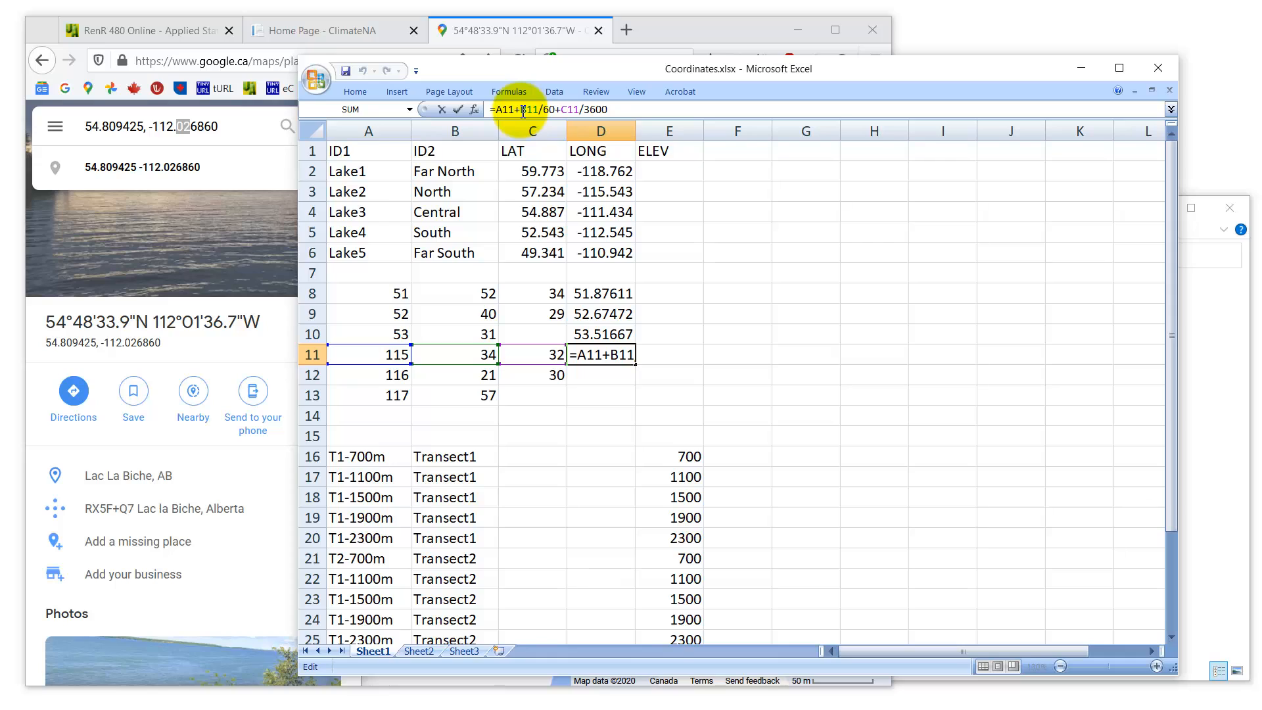
pyautogui.write('-')
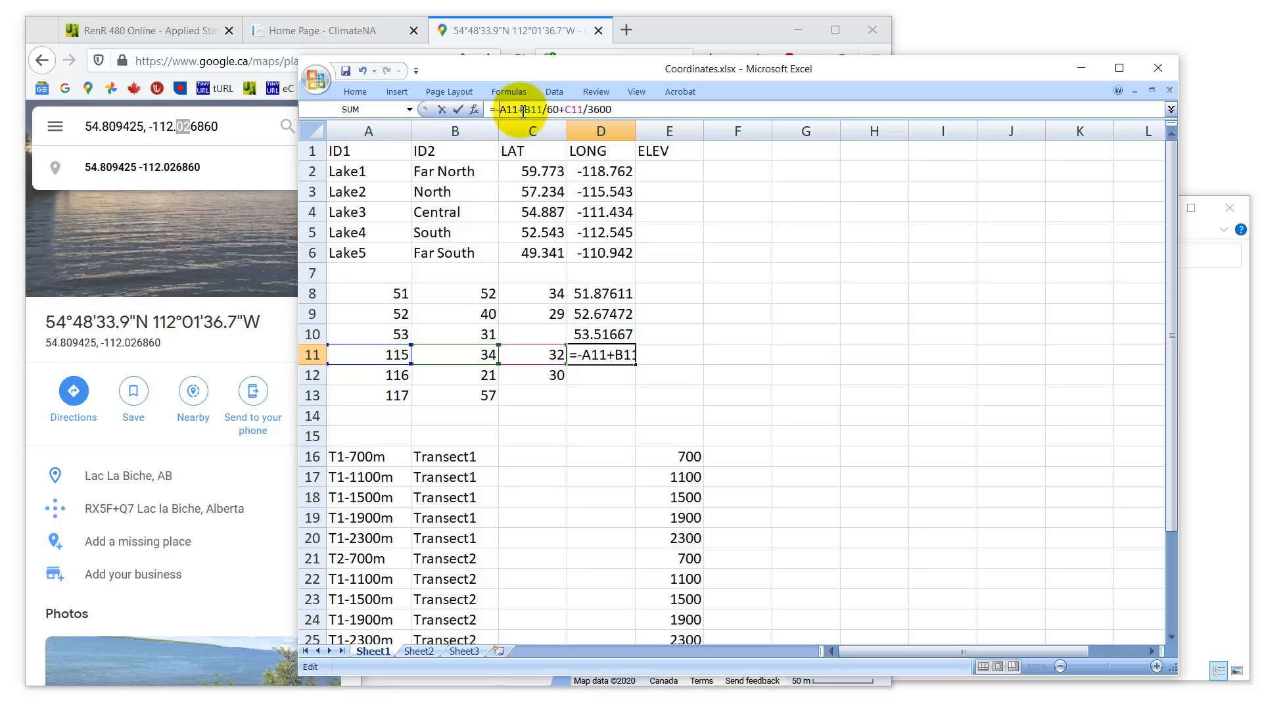
pyautogui.press('Return')
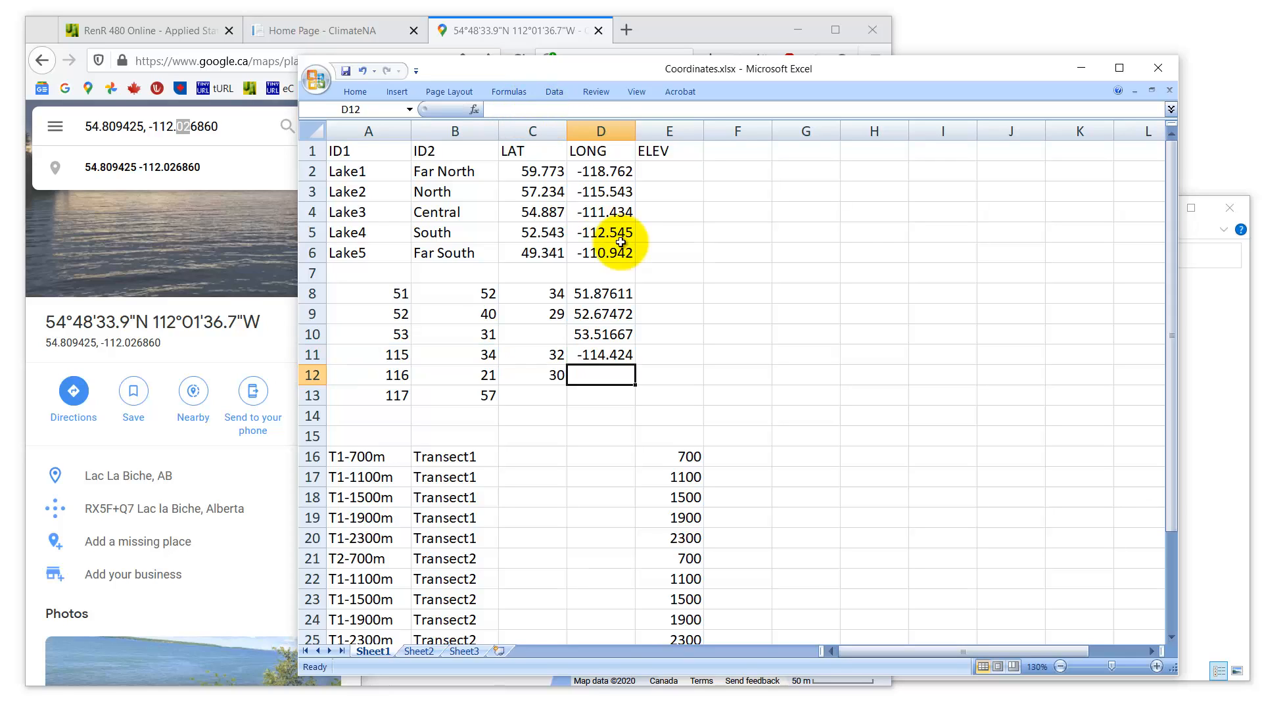
# Fill the D11 formula down to D13, and move the three longitudes in D11:D13 to E8:E10 beside the latitudes
pyautogui.click(611, 355)
pyautogui.moveTo(641, 366); pyautogui.dragTo(642, 404)
pyautogui.click(737, 374)
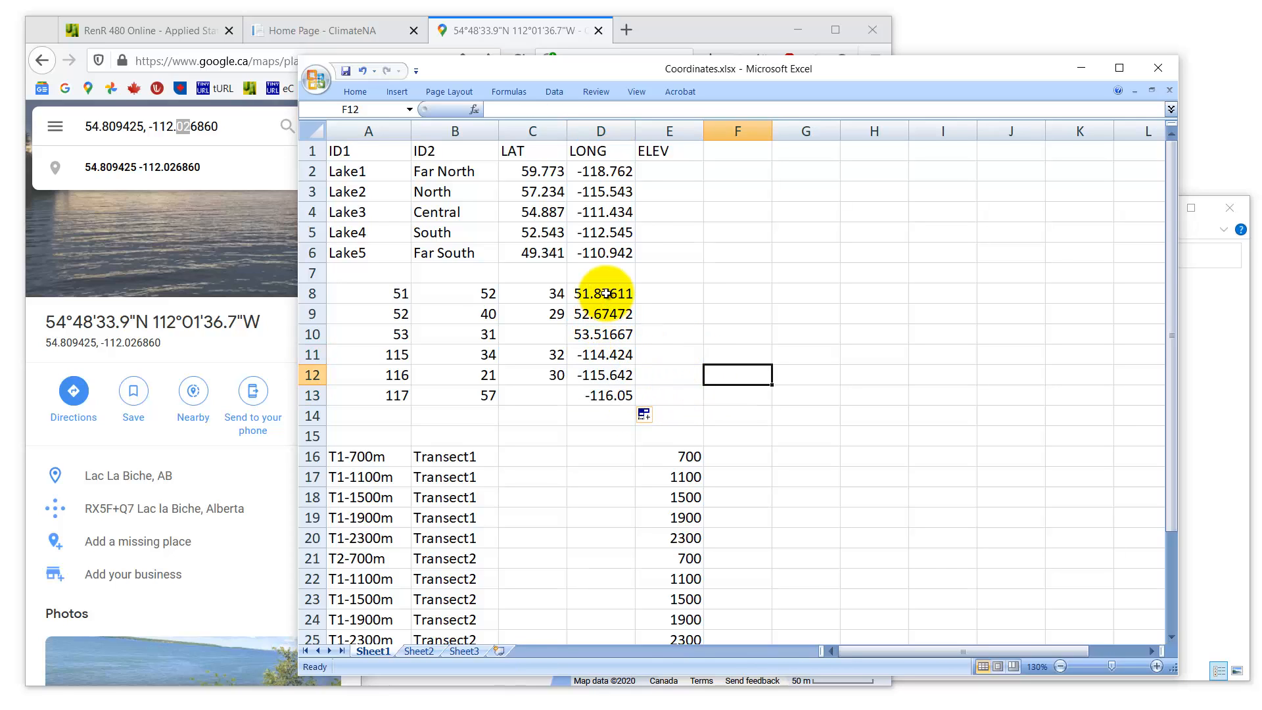
pyautogui.moveTo(606, 355); pyautogui.dragTo(671, 354)
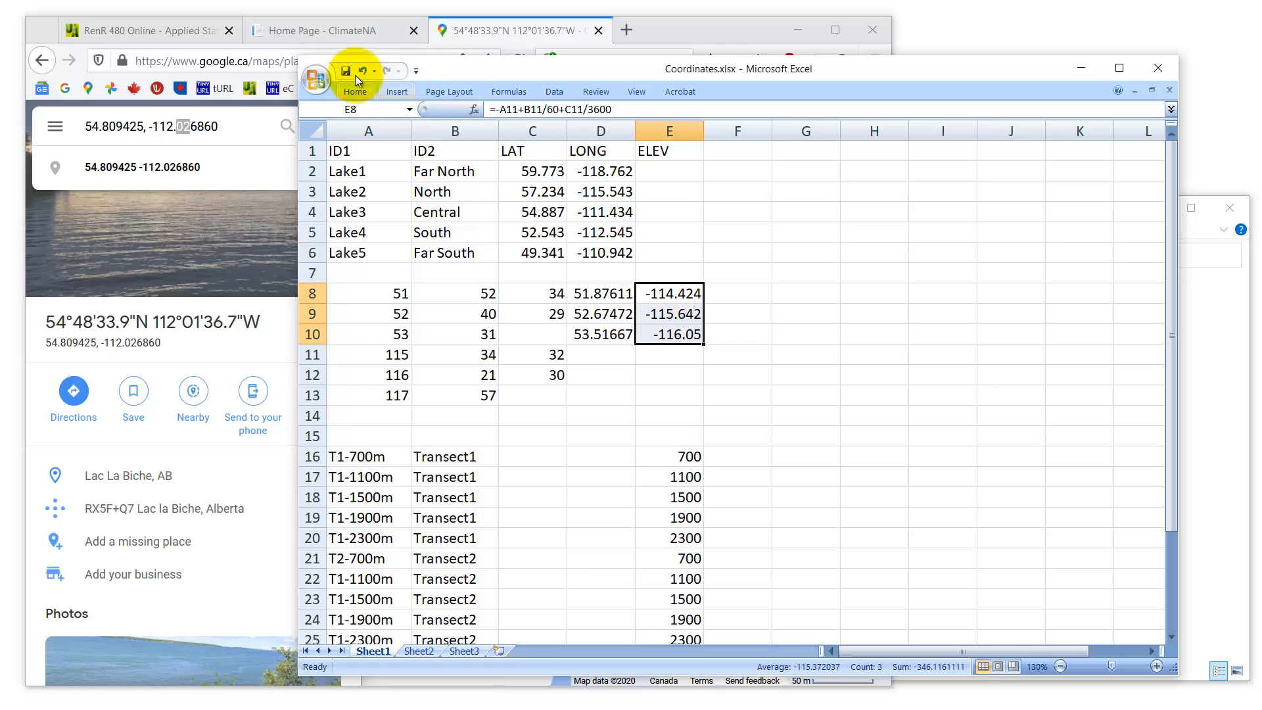
# Save the workbook as Coordinates.csv in the Data folder, using the CSV (Comma delimited) format
pyautogui.click(316, 78)
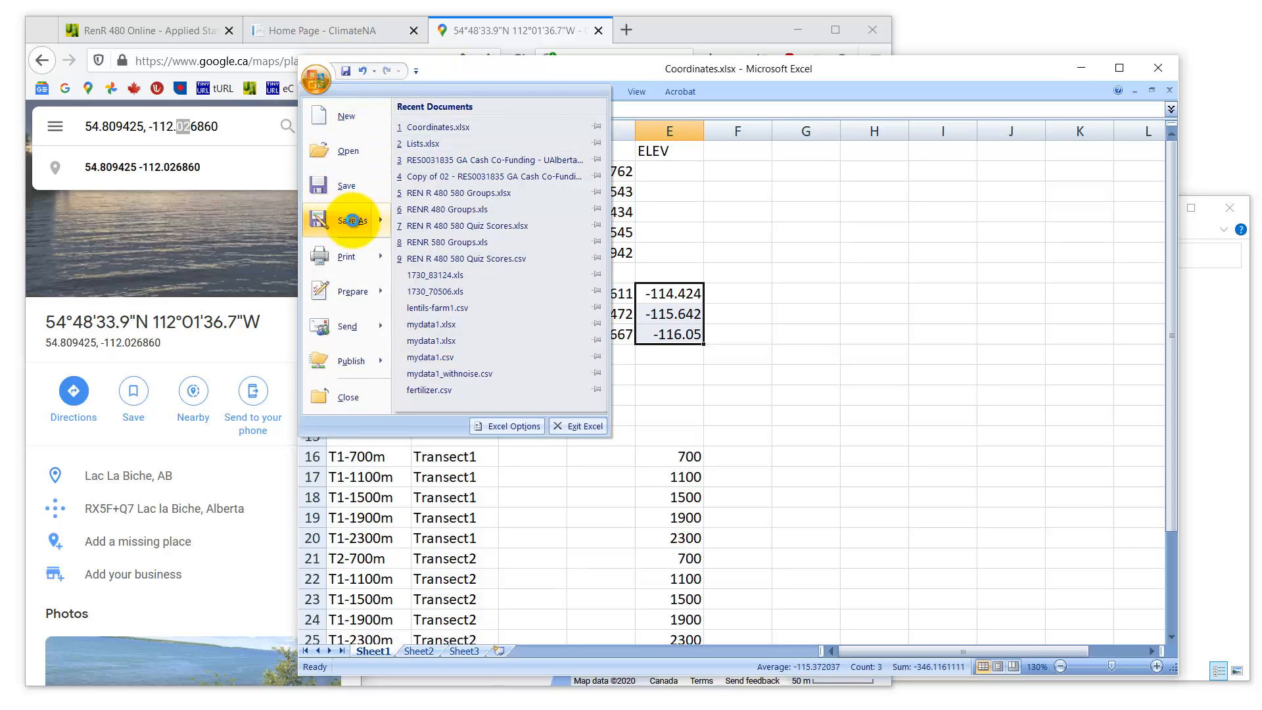
pyautogui.click(346, 220)
pyautogui.click(523, 432)
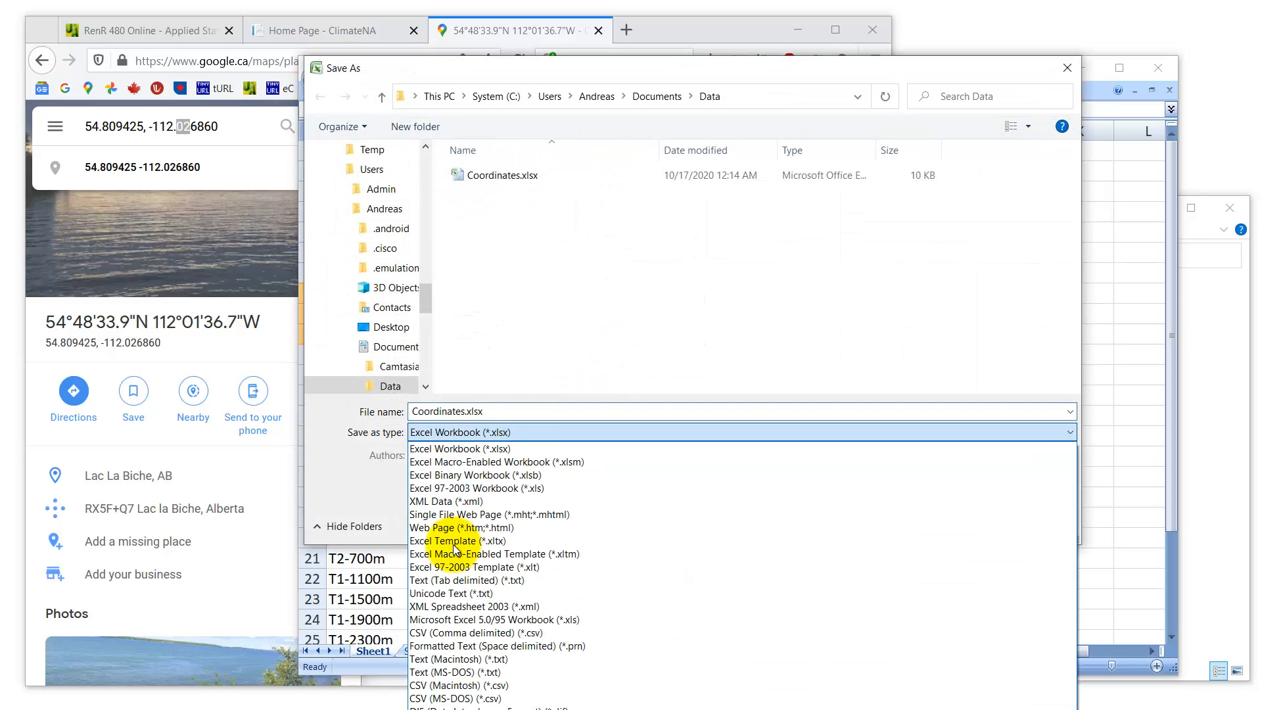
pyautogui.click(454, 633)
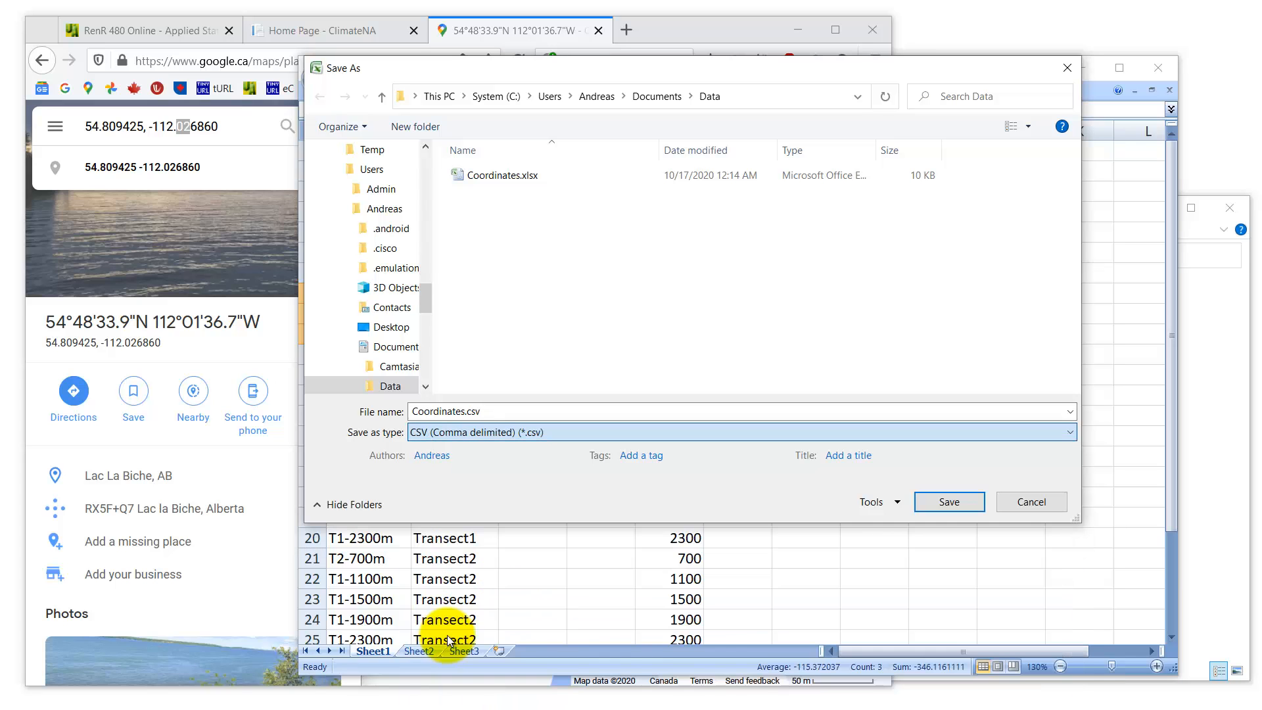
pyautogui.click(944, 500)
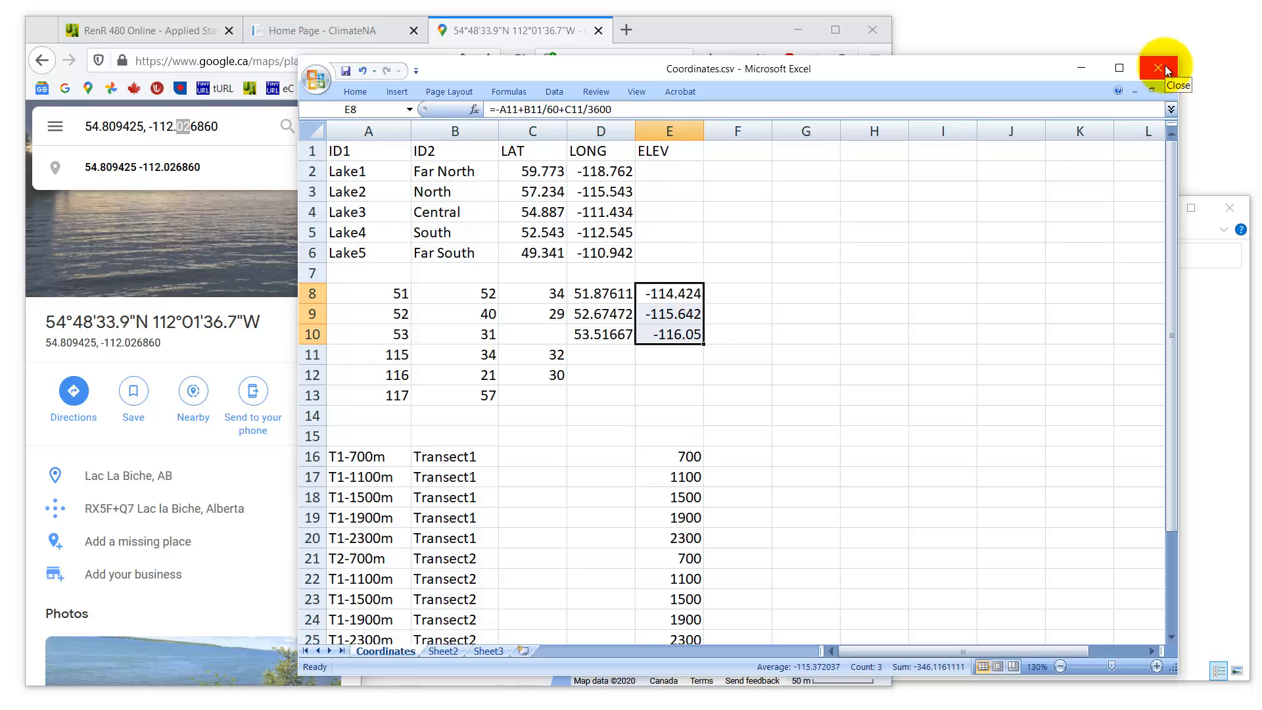
# Close Coordinates.csv without saving changes again, and reopen it from the recent documents
pyautogui.click(1169, 90)
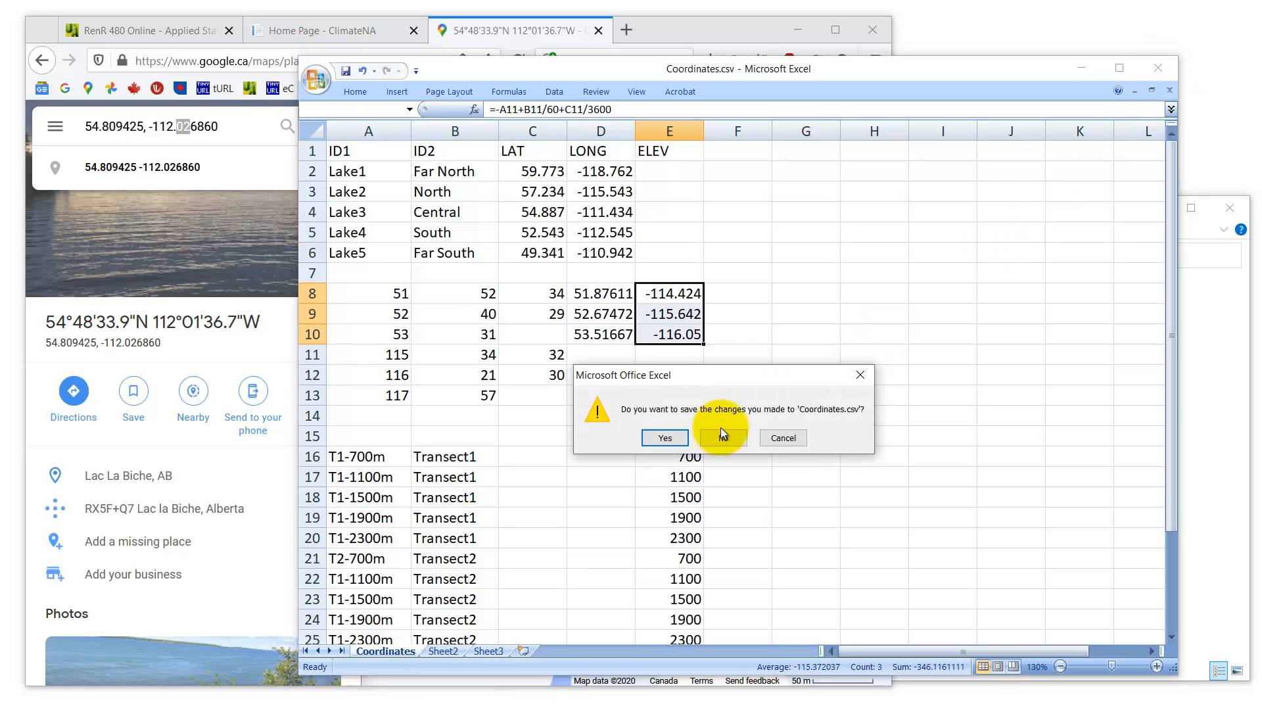
pyautogui.click(731, 438)
pyautogui.click(315, 81)
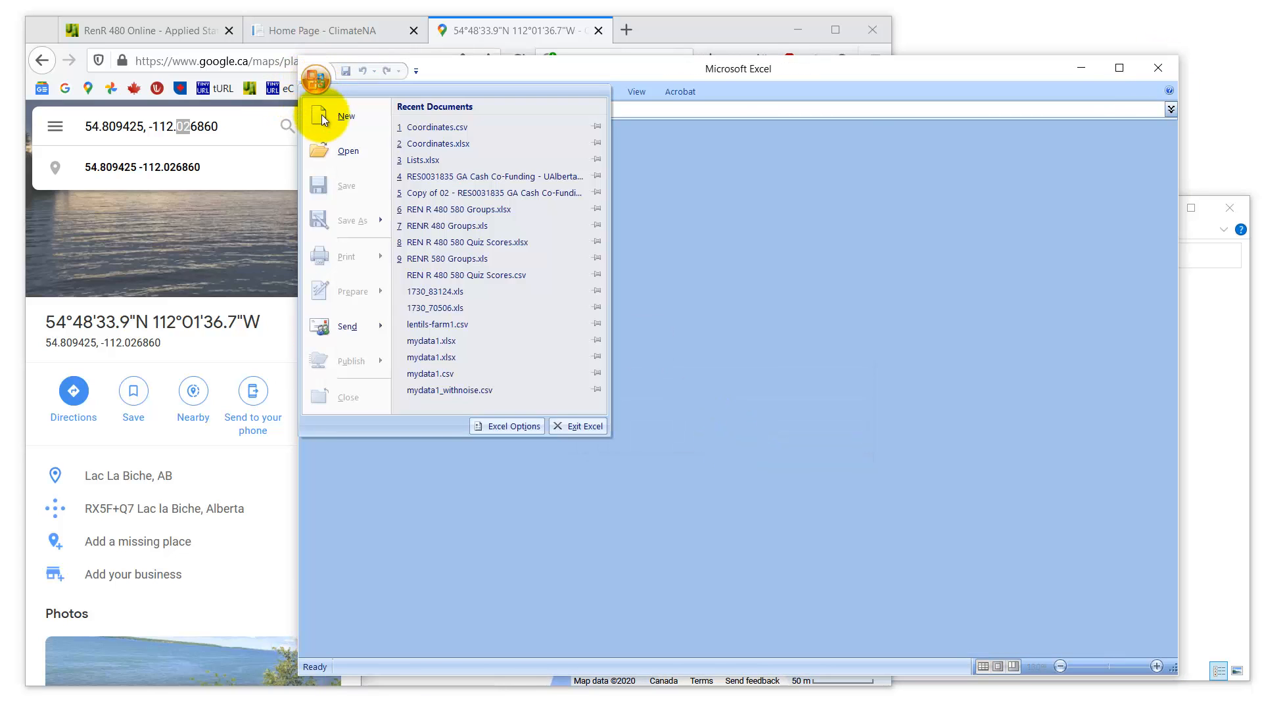
pyautogui.click(422, 124)
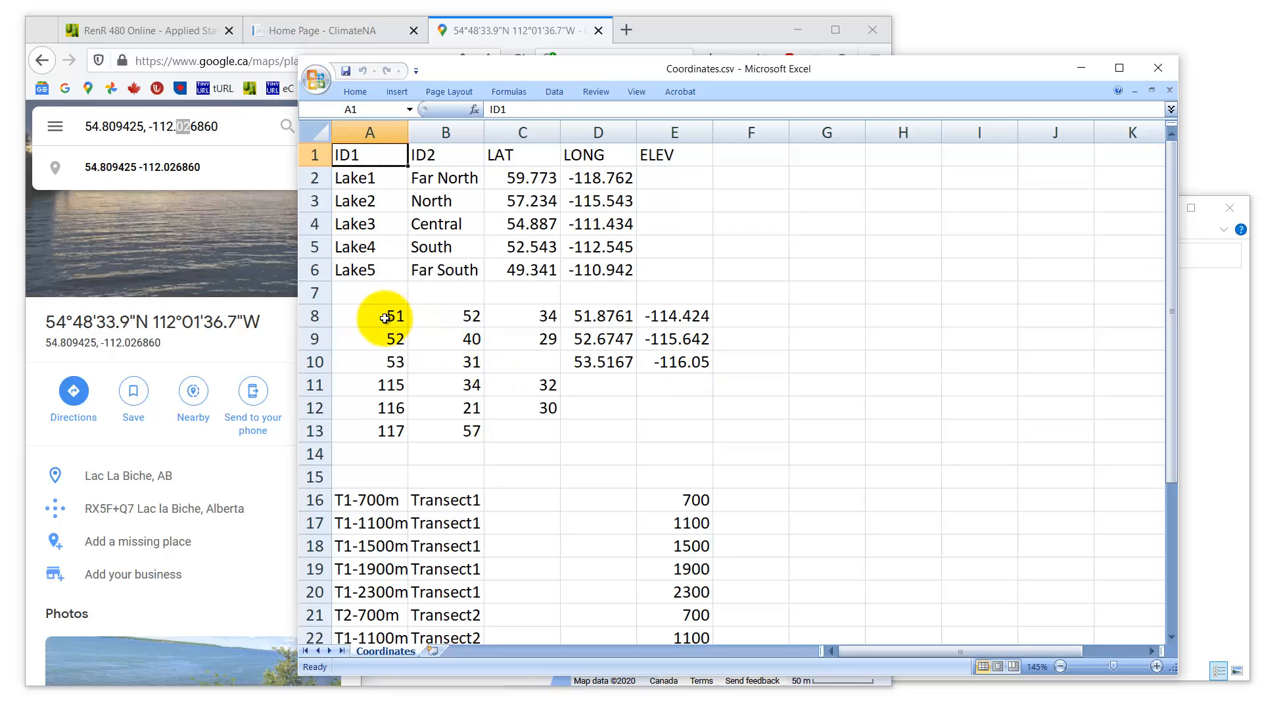
# Clear the degree, minute and second values from A8:C13
pyautogui.moveTo(355, 316); pyautogui.dragTo(526, 437)
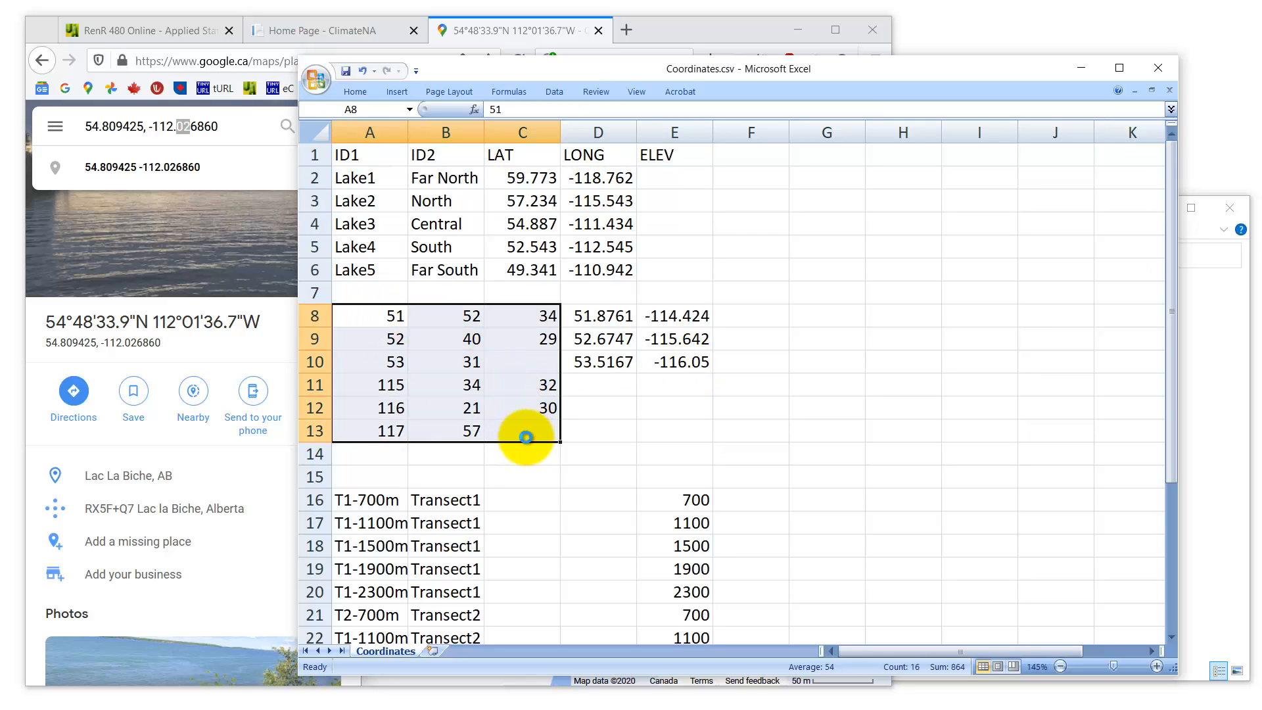
pyautogui.press('Delete')
pyautogui.click(606, 319)
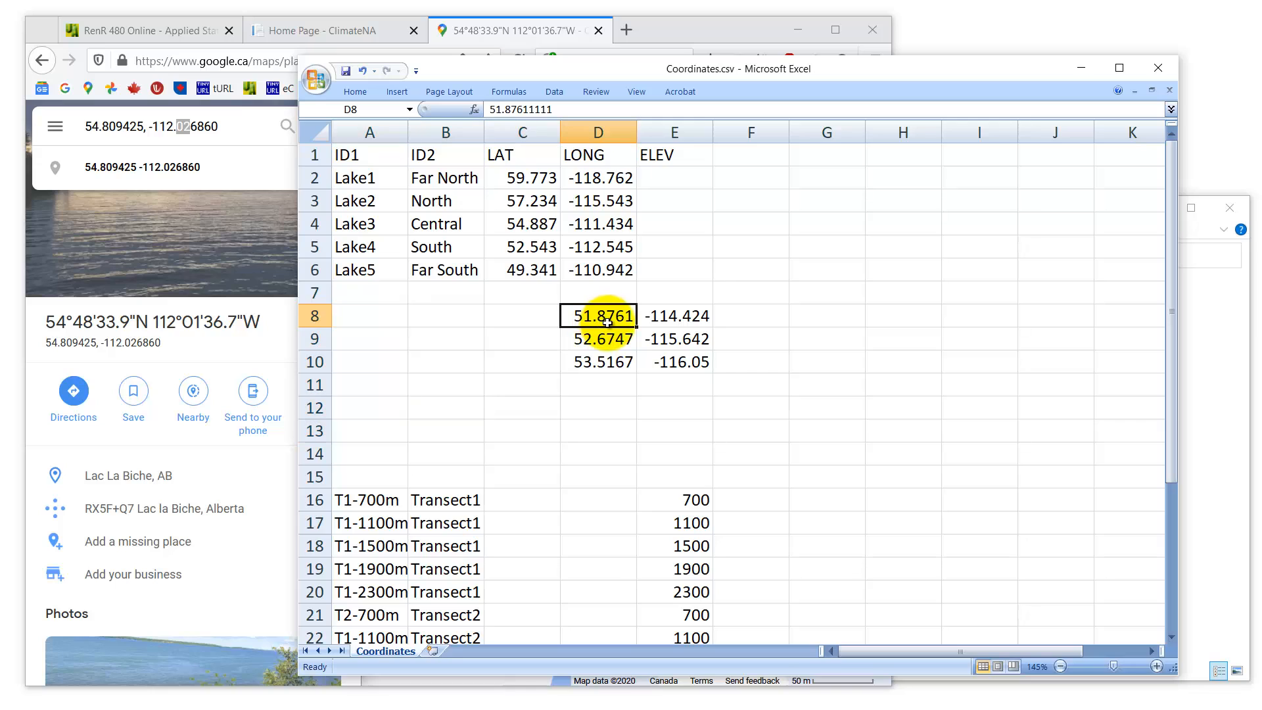
# Move the converted latitude and longitude values from D8:E10 to C8:D10, under the LAT and LONG headings
pyautogui.moveTo(606, 323); pyautogui.dragTo(676, 362)
pyautogui.moveTo(563, 361); pyautogui.dragTo(546, 361)
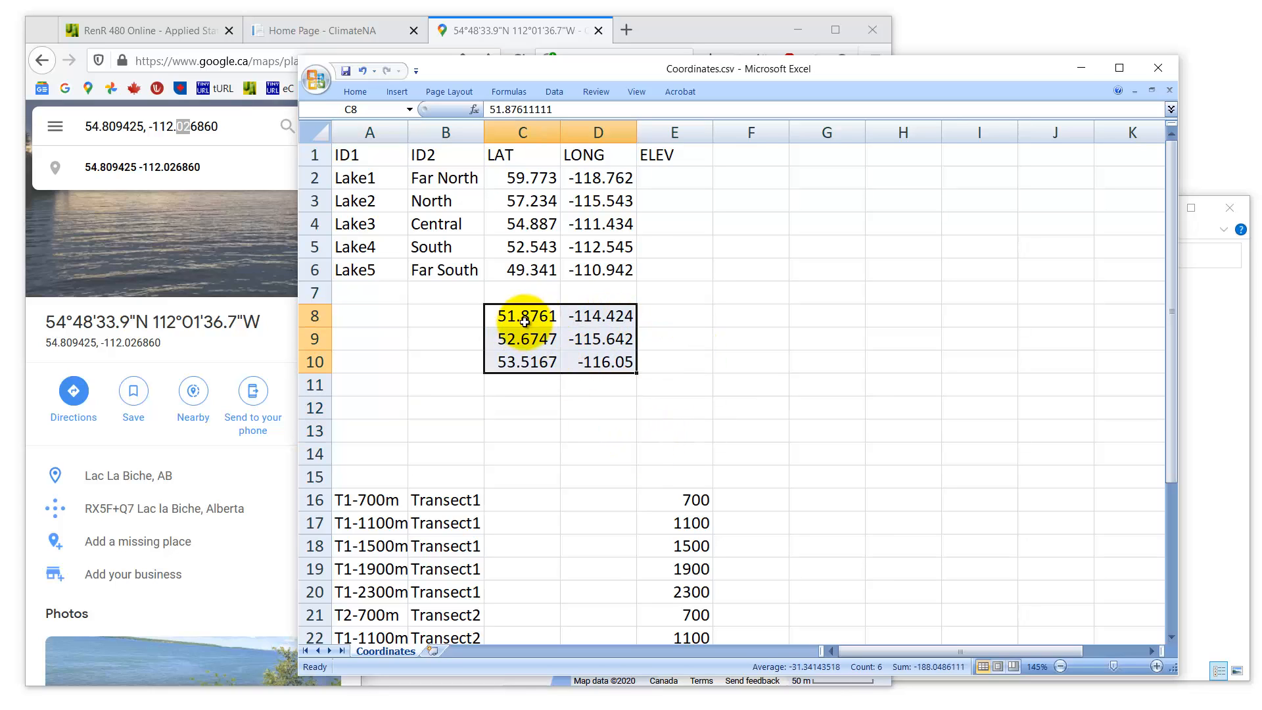
pyautogui.click(608, 417)
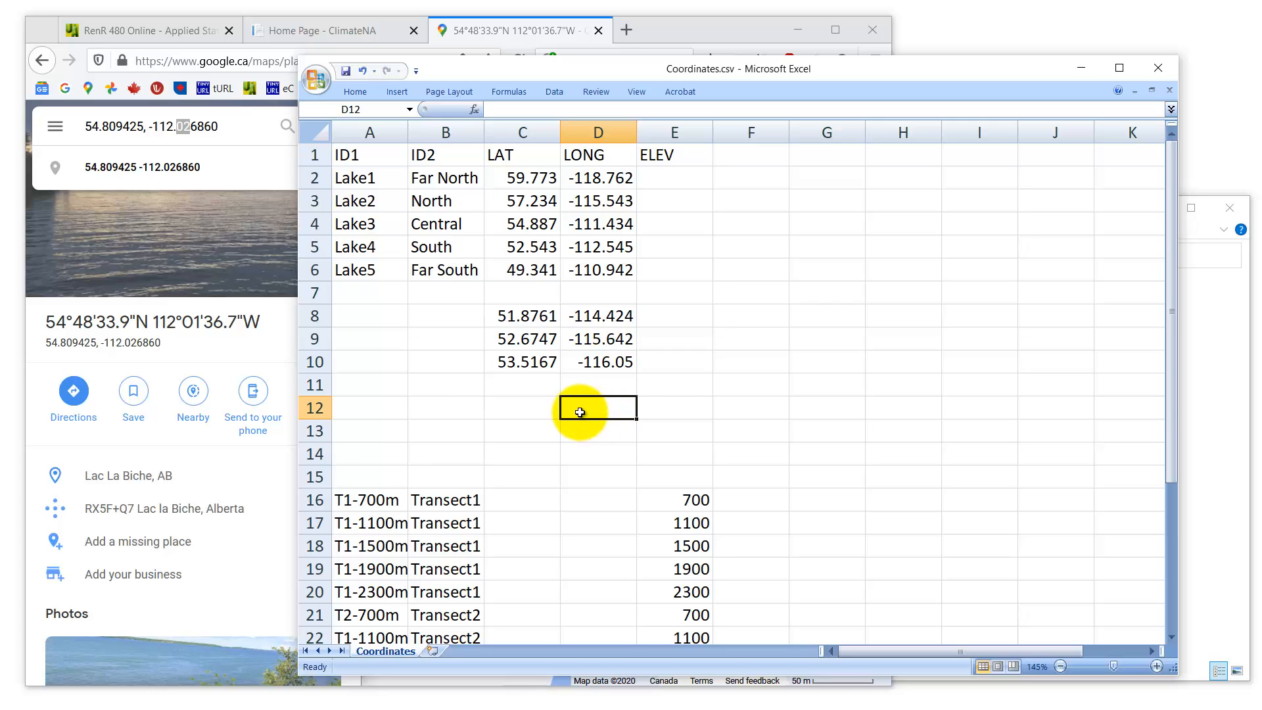
# Move the three coordinate pairs to the 700 m rows of Transect1, Transect2 and Transect3, in C16:D16, C21:D21 and C26:D26
pyautogui.scroll(-2, 580, 412)
pyautogui.moveTo(519, 178); pyautogui.dragTo(574, 248)
pyautogui.moveTo(585, 367); pyautogui.dragTo(586, 367)
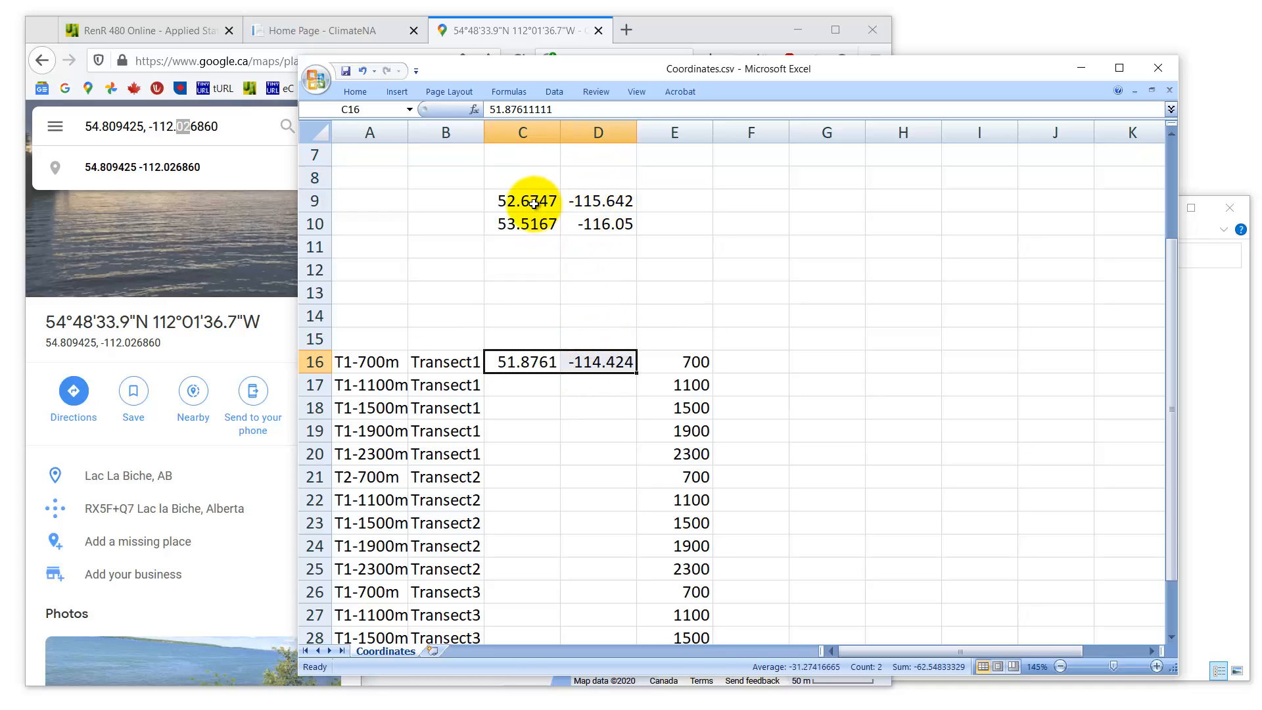
pyautogui.moveTo(529, 202); pyautogui.dragTo(592, 481)
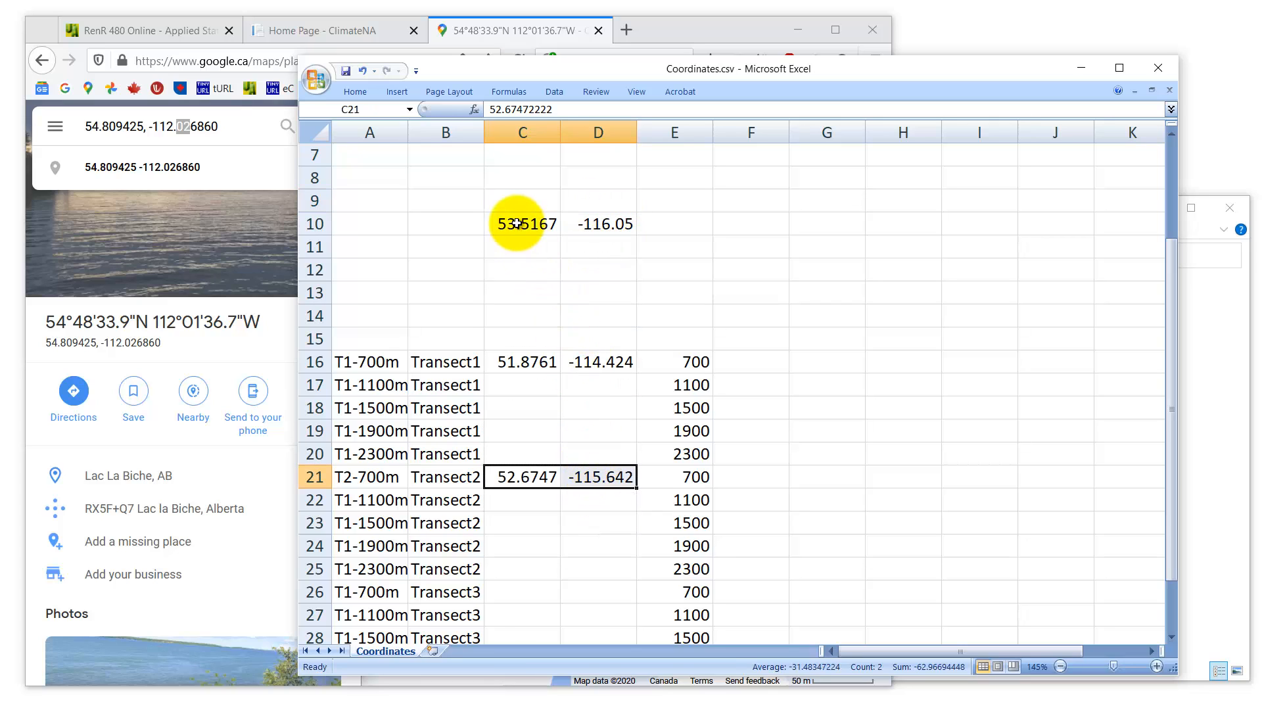
pyautogui.moveTo(519, 224); pyautogui.dragTo(567, 595)
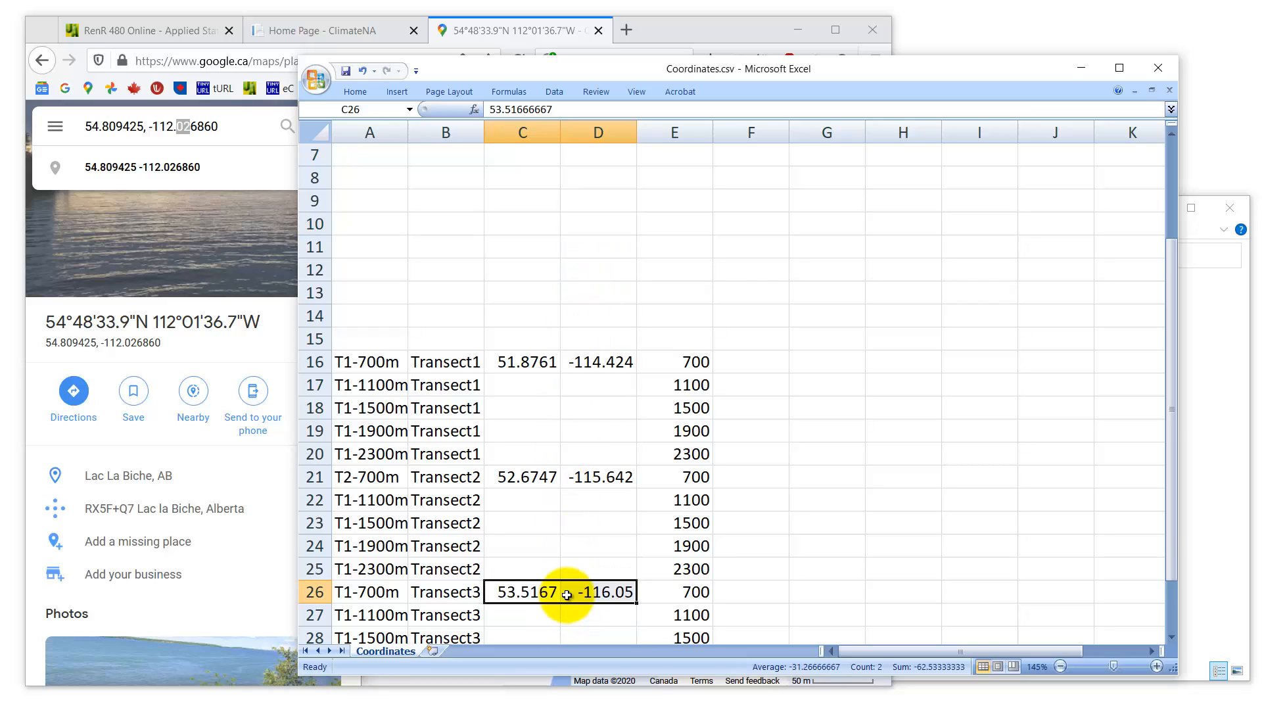
# Delete the empty rows 7 to 15 between the lake and transect records
pyautogui.scroll(1, 319, 246)
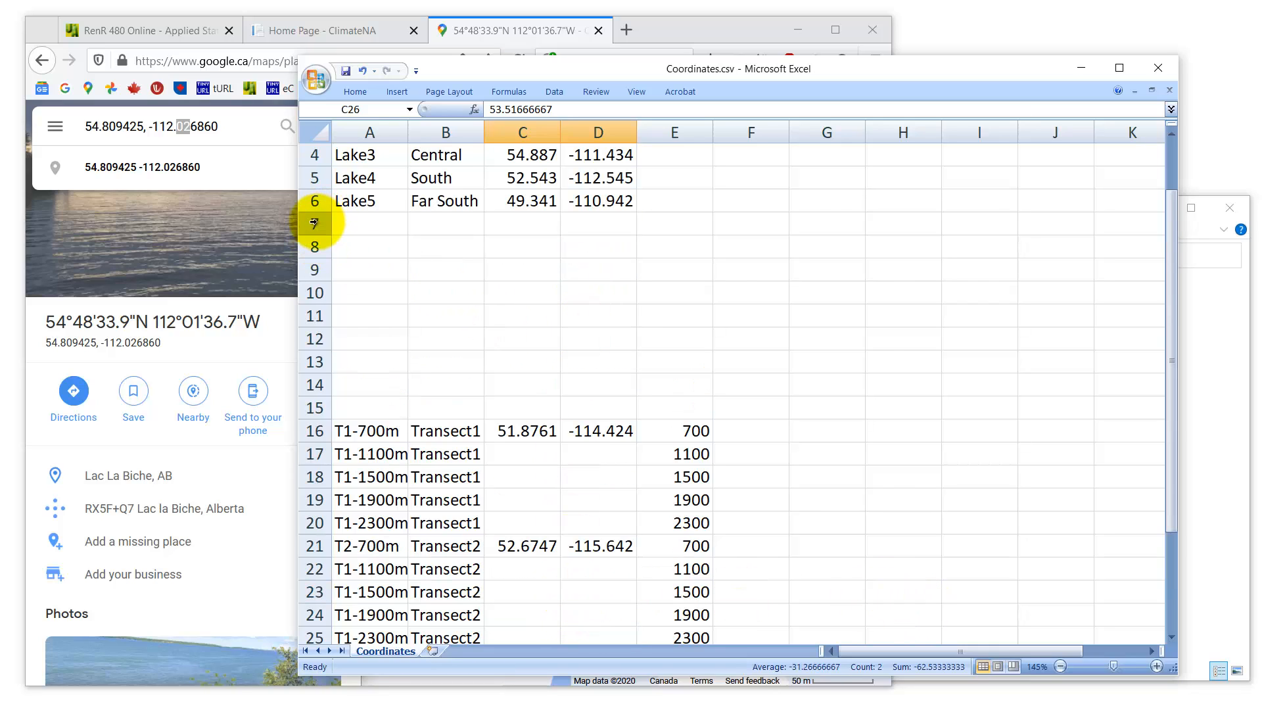
pyautogui.moveTo(314, 224); pyautogui.dragTo(322, 408)
pyautogui.rightClick(437, 333)
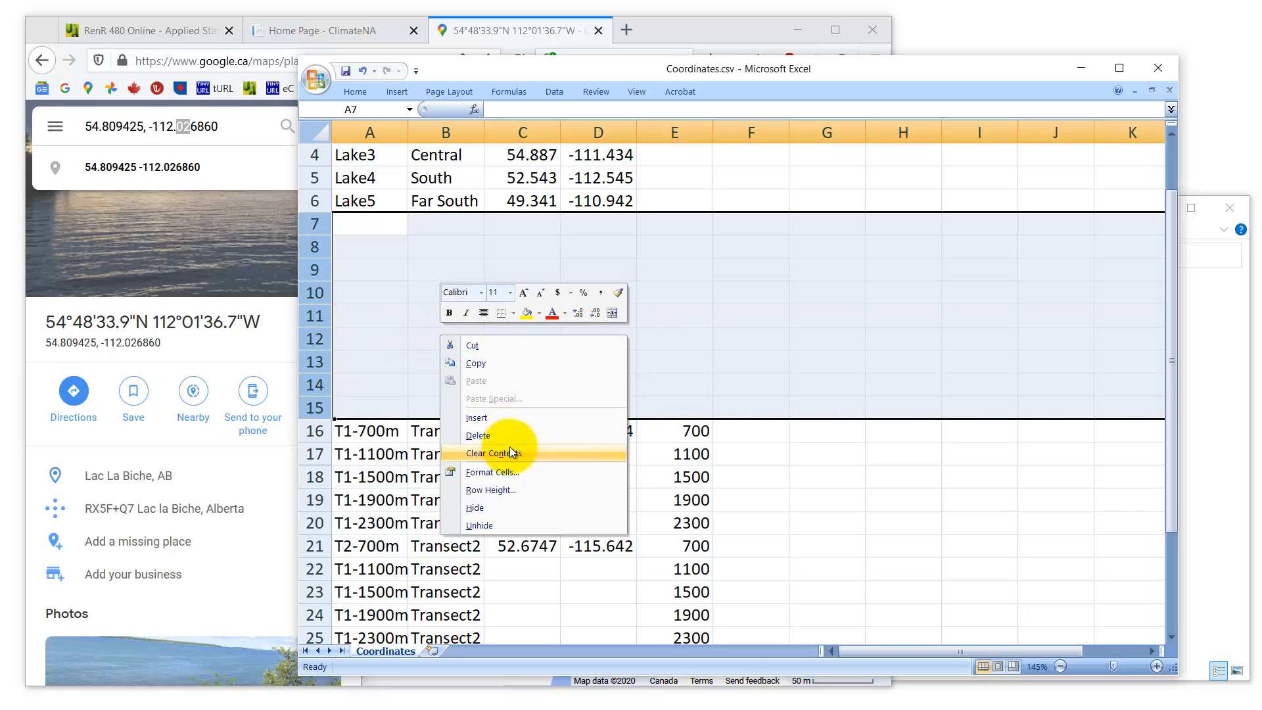
pyautogui.click(495, 436)
pyautogui.scroll(1, 710, 395)
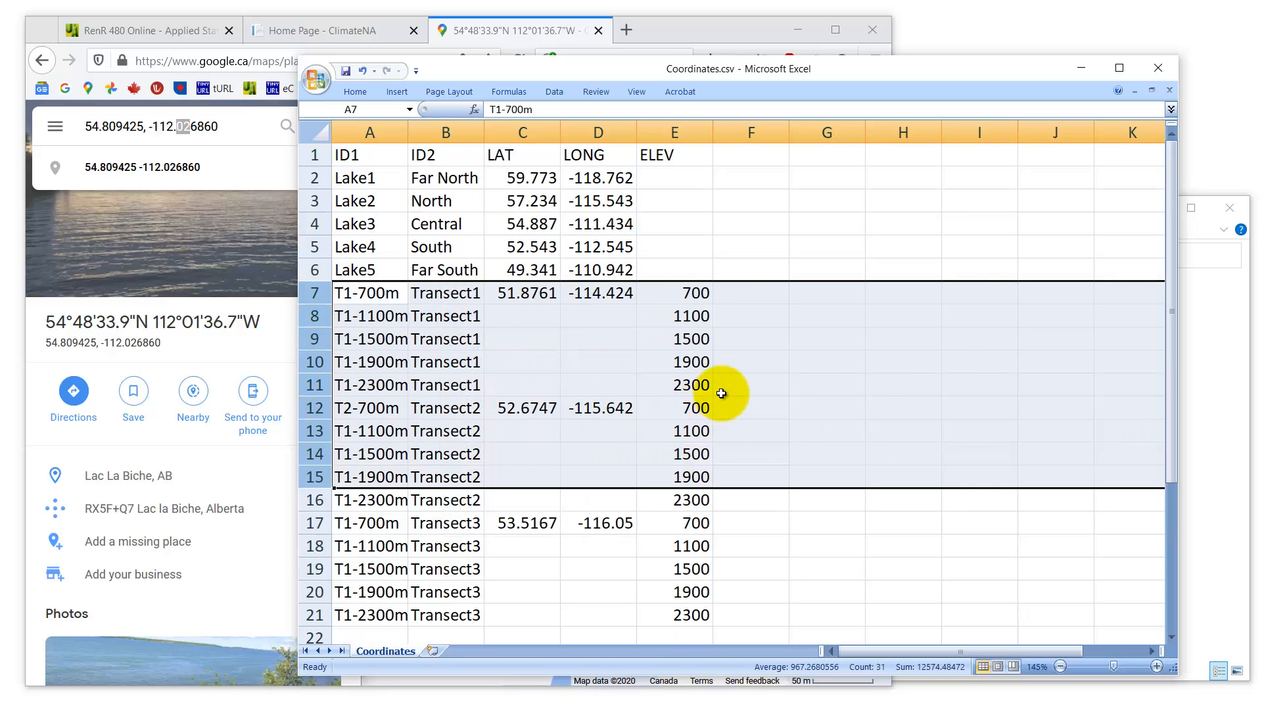
# Enter the formula =C7+RAND()/4 in C8 to generate a random latitude offset for Transect1
pyautogui.click(520, 295)
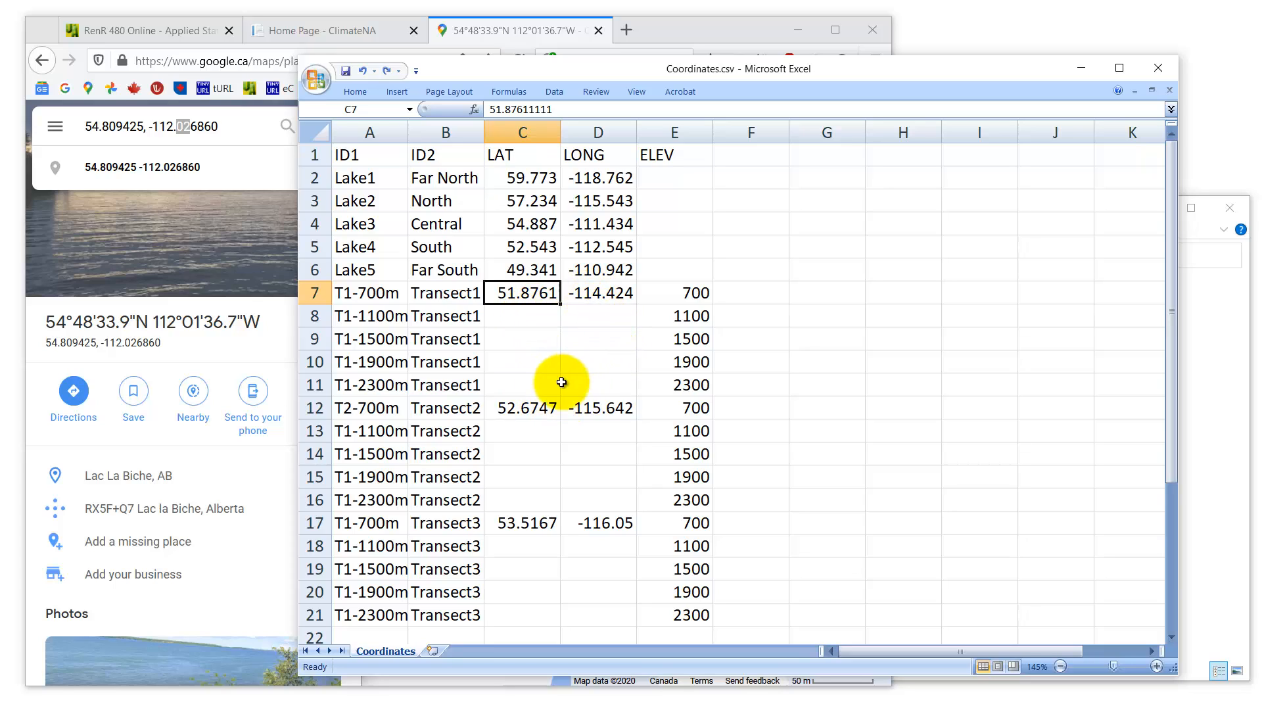
pyautogui.click(530, 319)
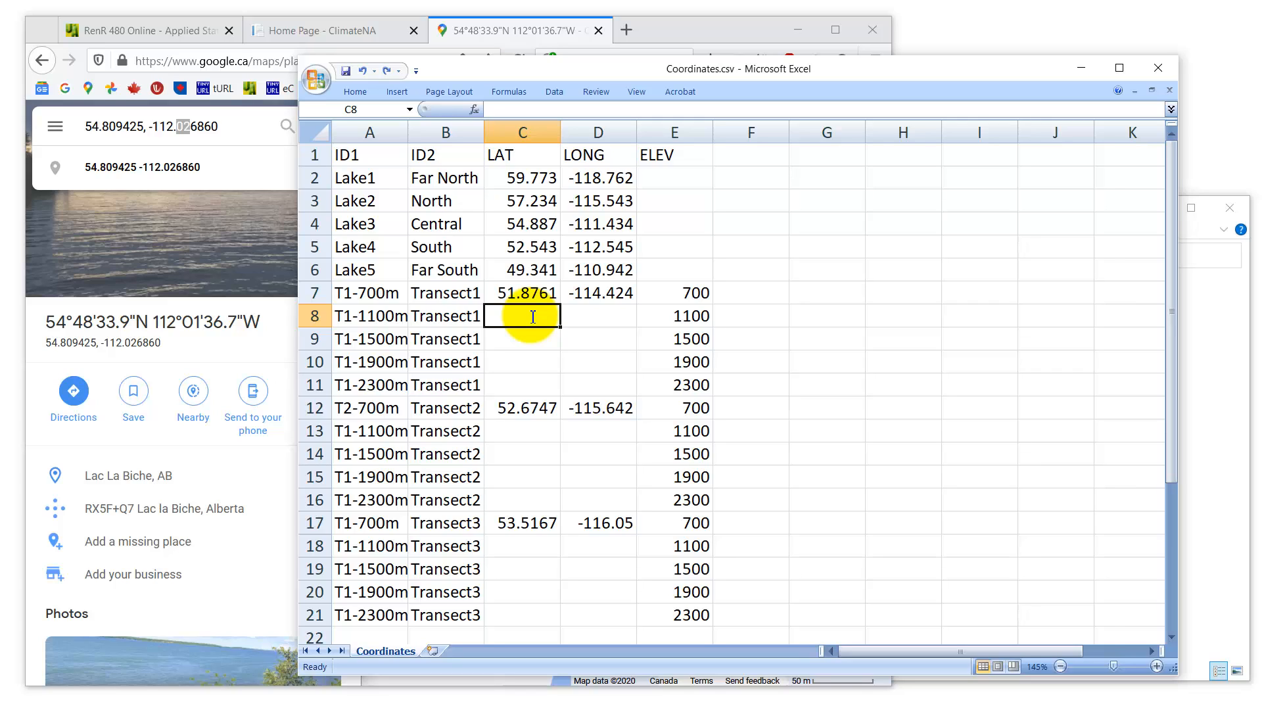
pyautogui.write('=')
pyautogui.click(531, 293)
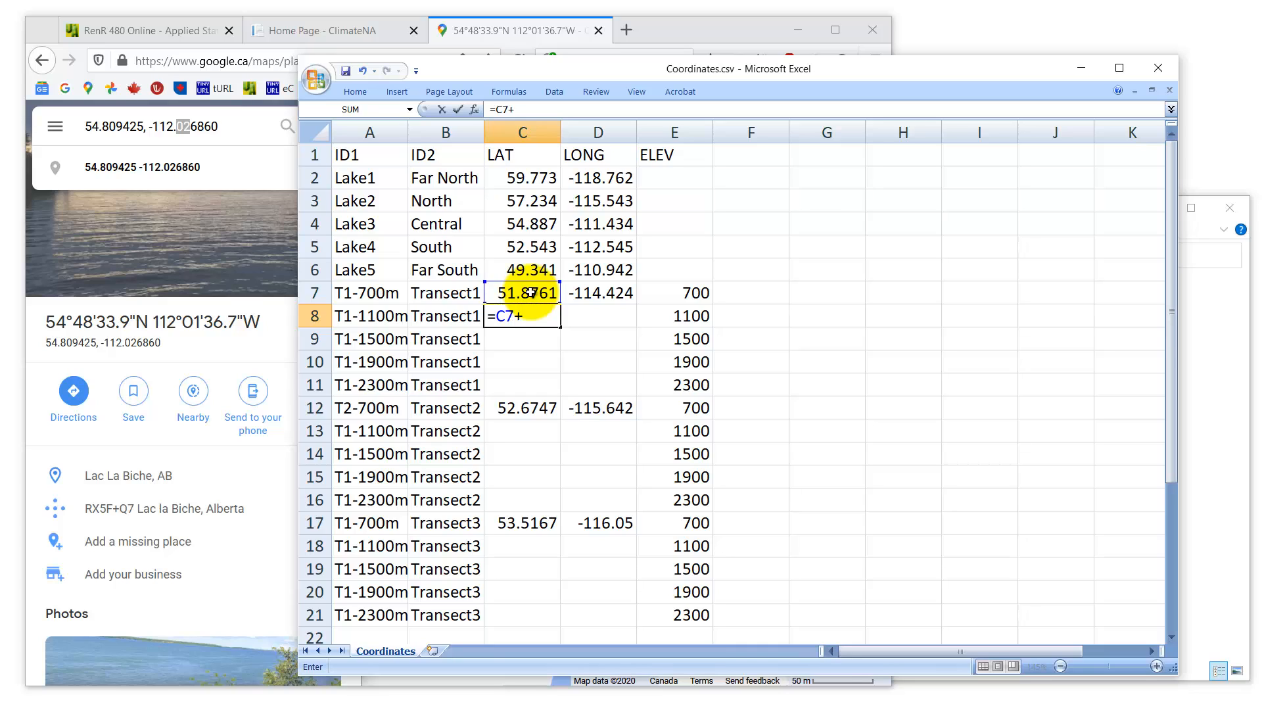
pyautogui.write('+rand()/4')
pyautogui.press('Return')
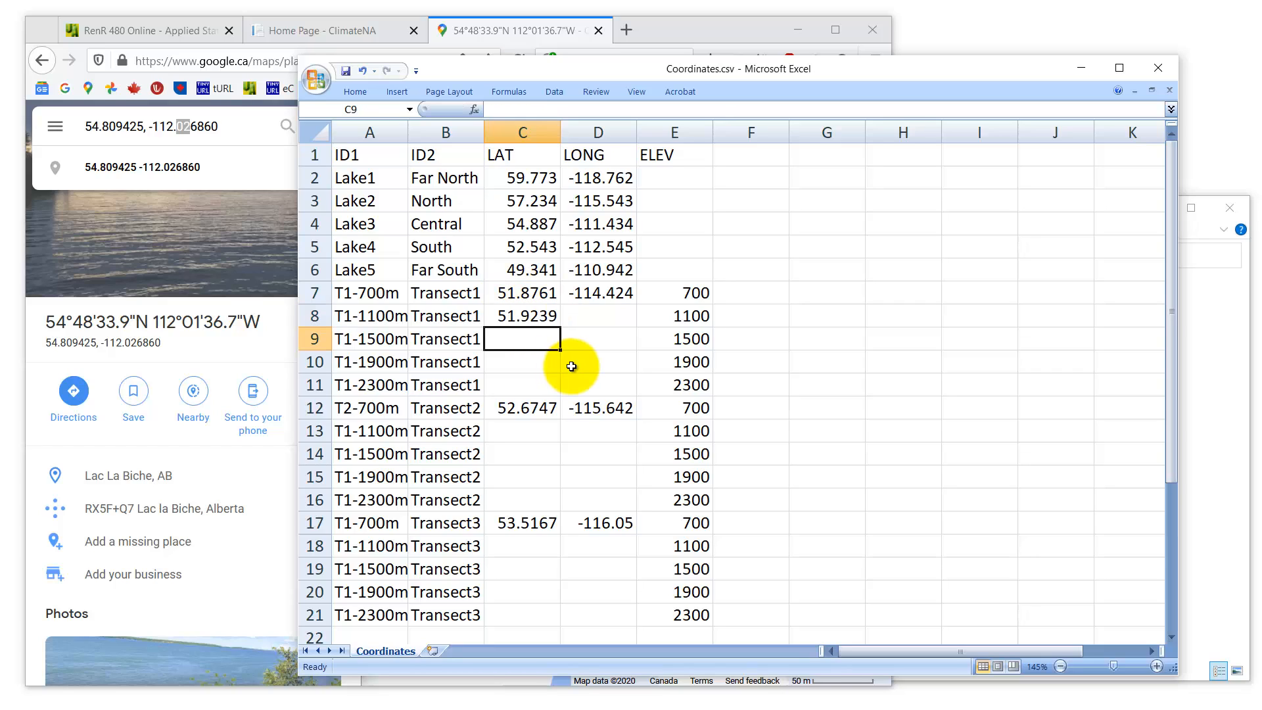
# Copy the random offset formula from C8 to C13 and C18 for Transect2 and Transect3
pyautogui.click(538, 319)
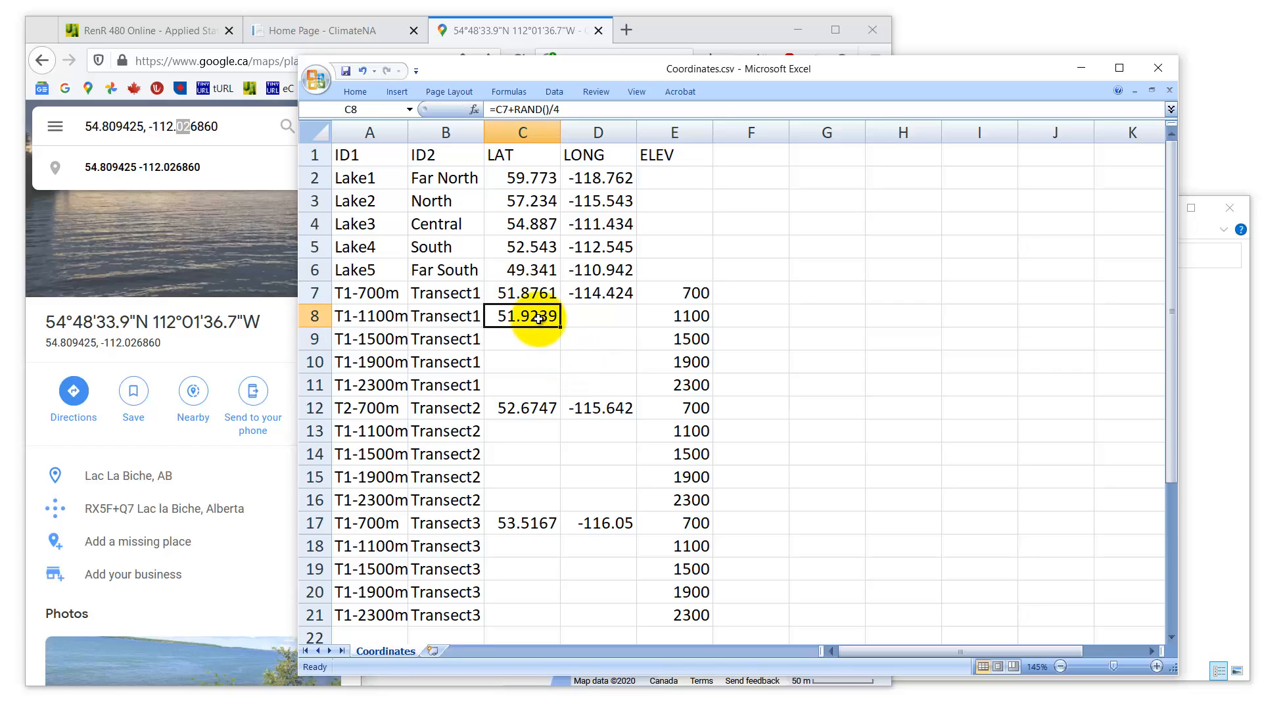
pyautogui.hotkey('ctrl', 'c')
pyautogui.click(540, 430)
pyautogui.hotkey('ctrl', 'v')
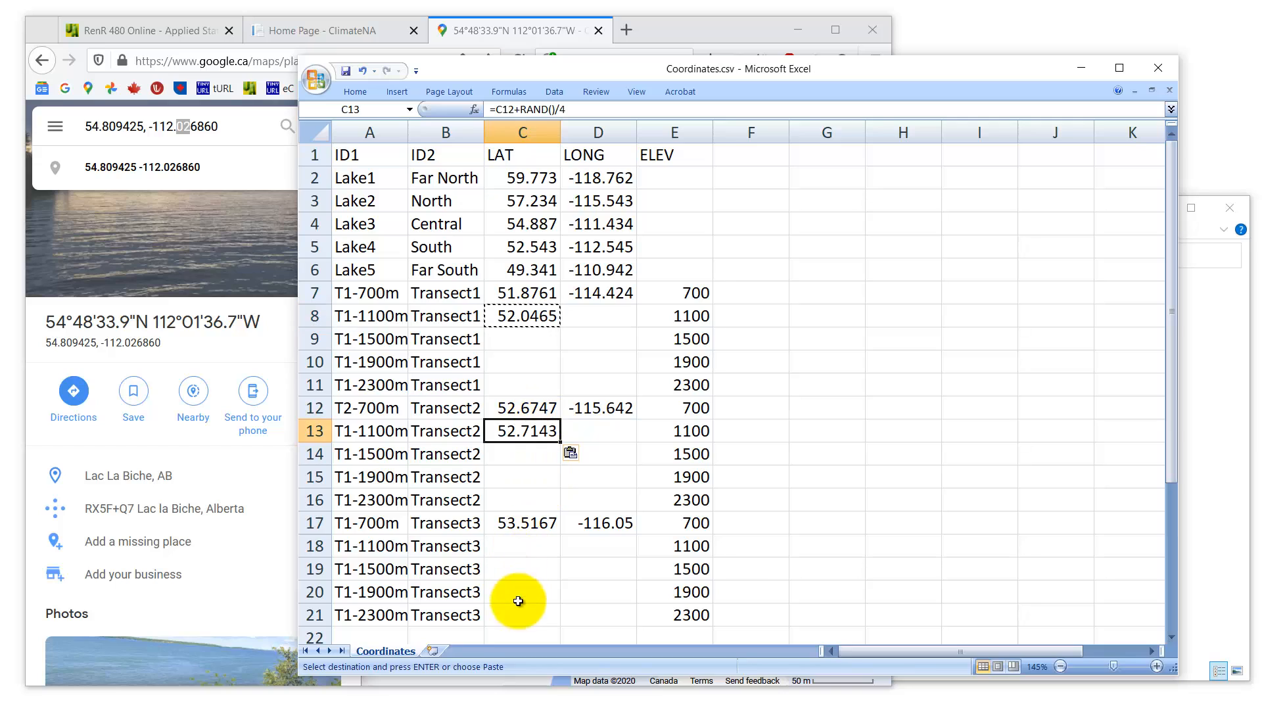
pyautogui.click(524, 545)
pyautogui.hotkey('ctrl', 'v')
# Lock the row references in the C8, C13 and C18 formulas as C$7, C$12 and C$17
pyautogui.click(528, 313)
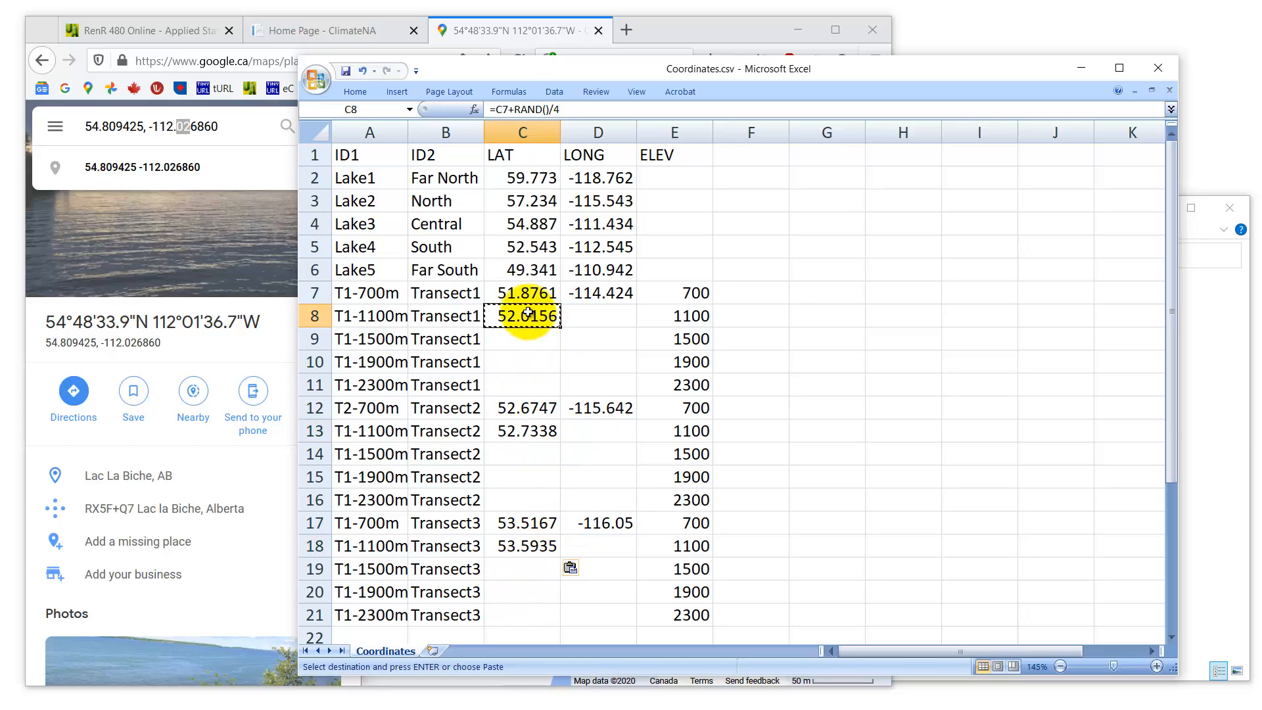
pyautogui.click(498, 110)
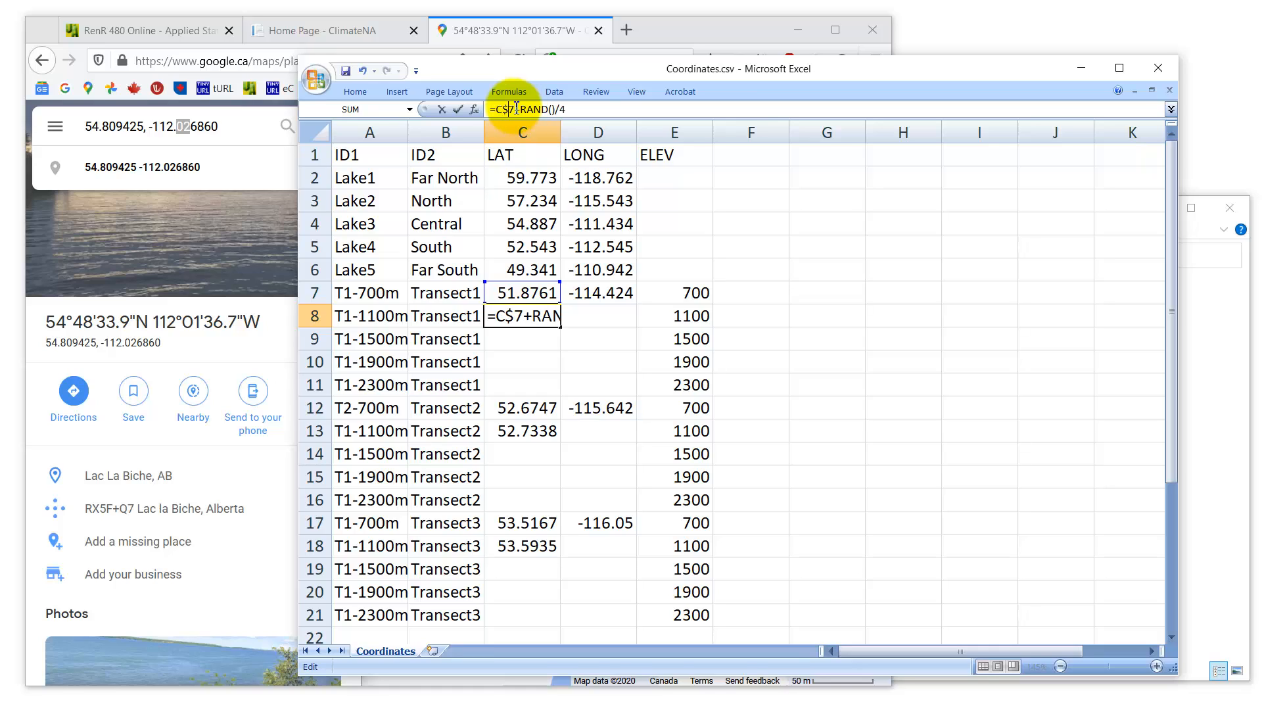
pyautogui.write('$')
pyautogui.click(526, 430)
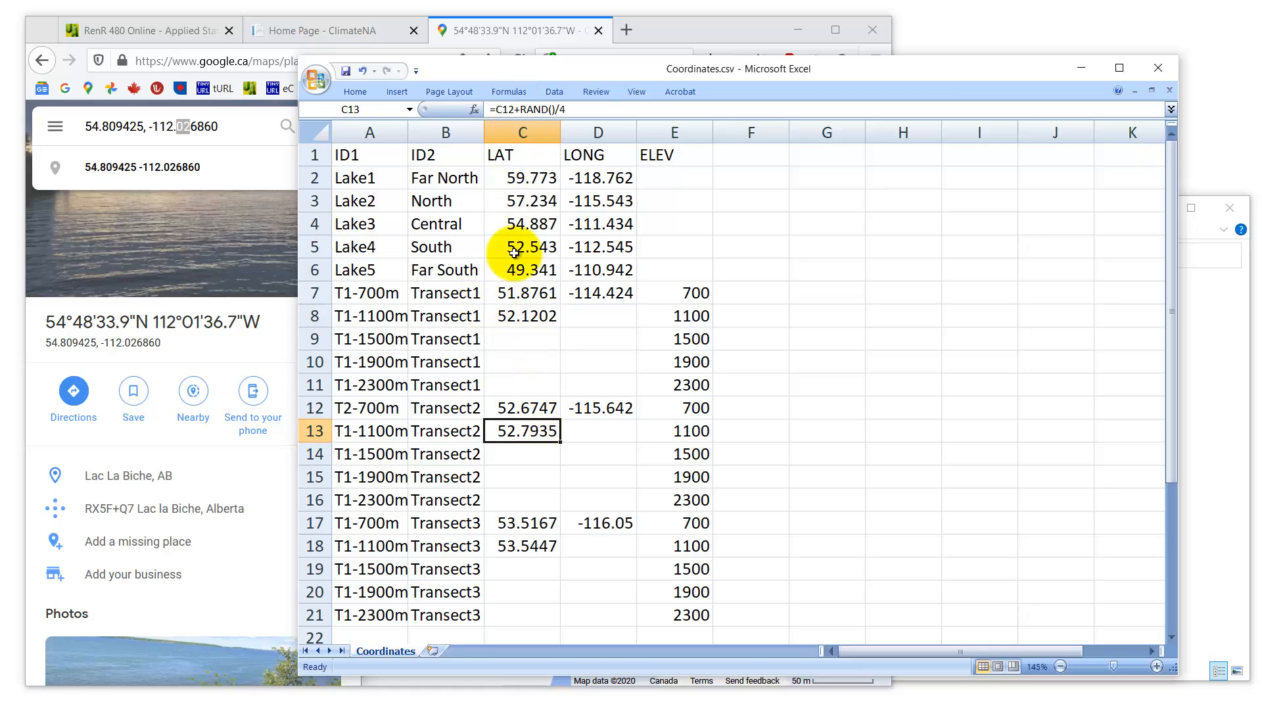
pyautogui.click(504, 109)
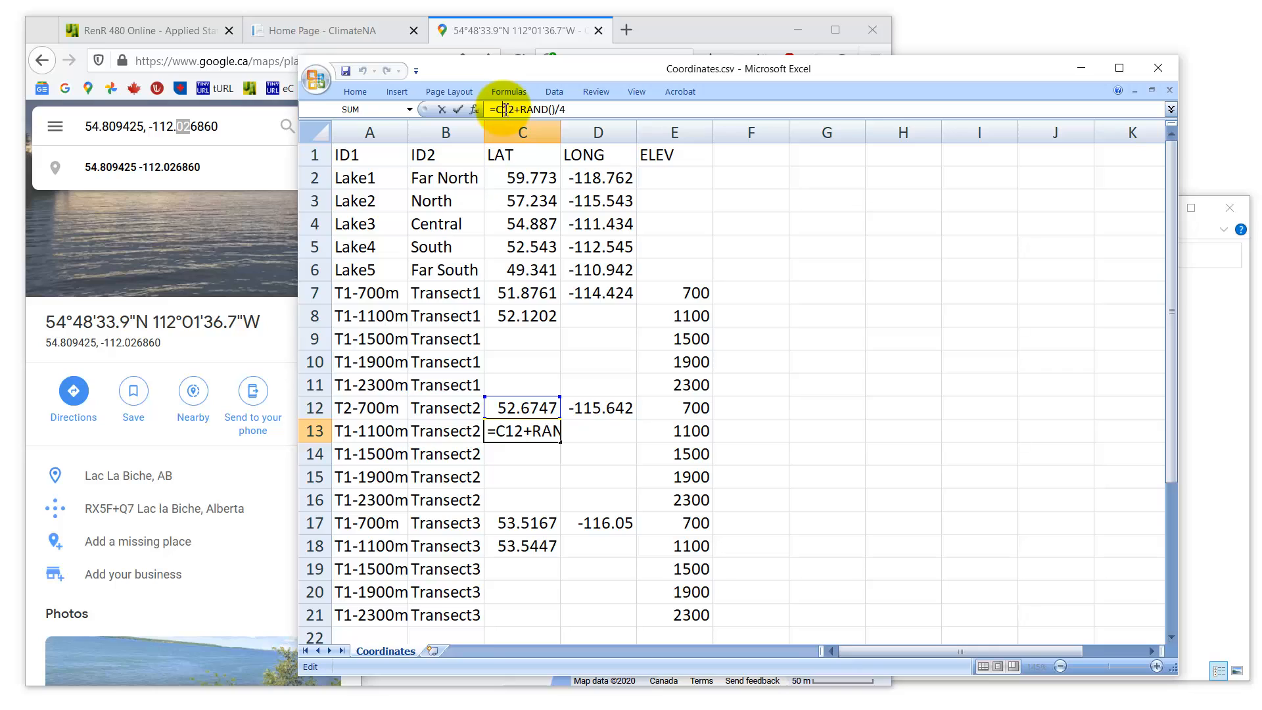
pyautogui.click(526, 546)
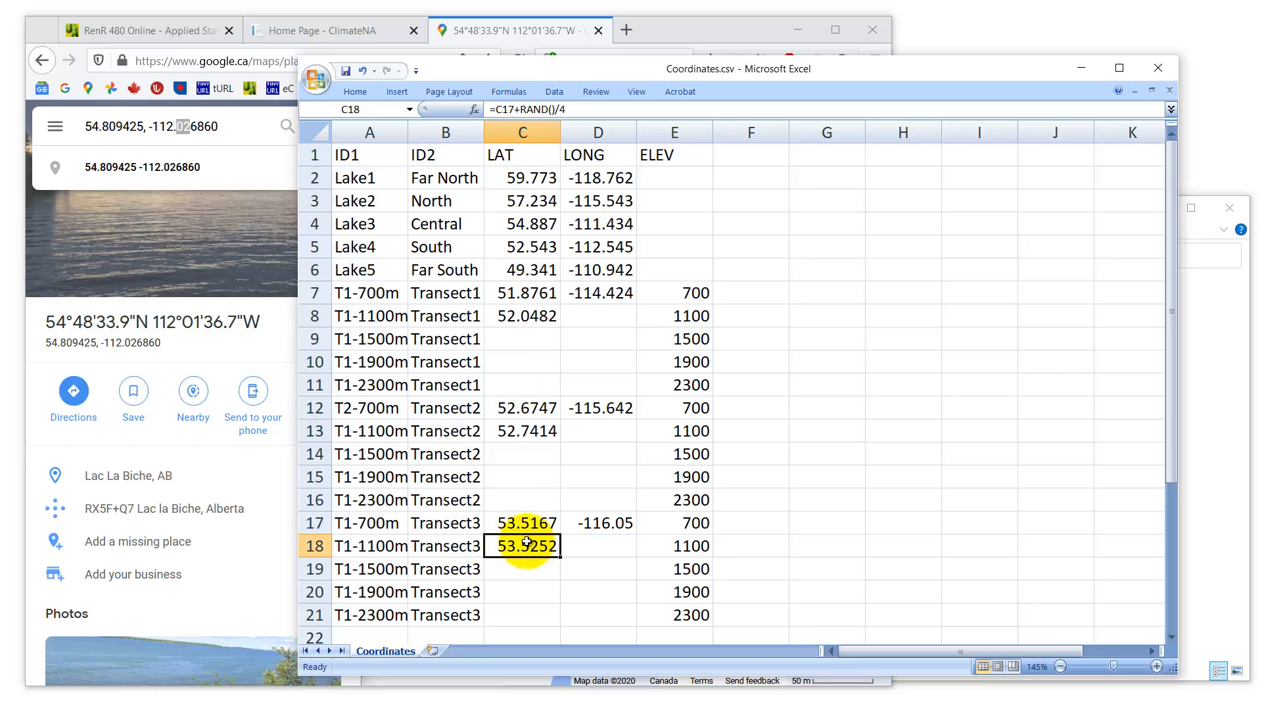
pyautogui.click(504, 110)
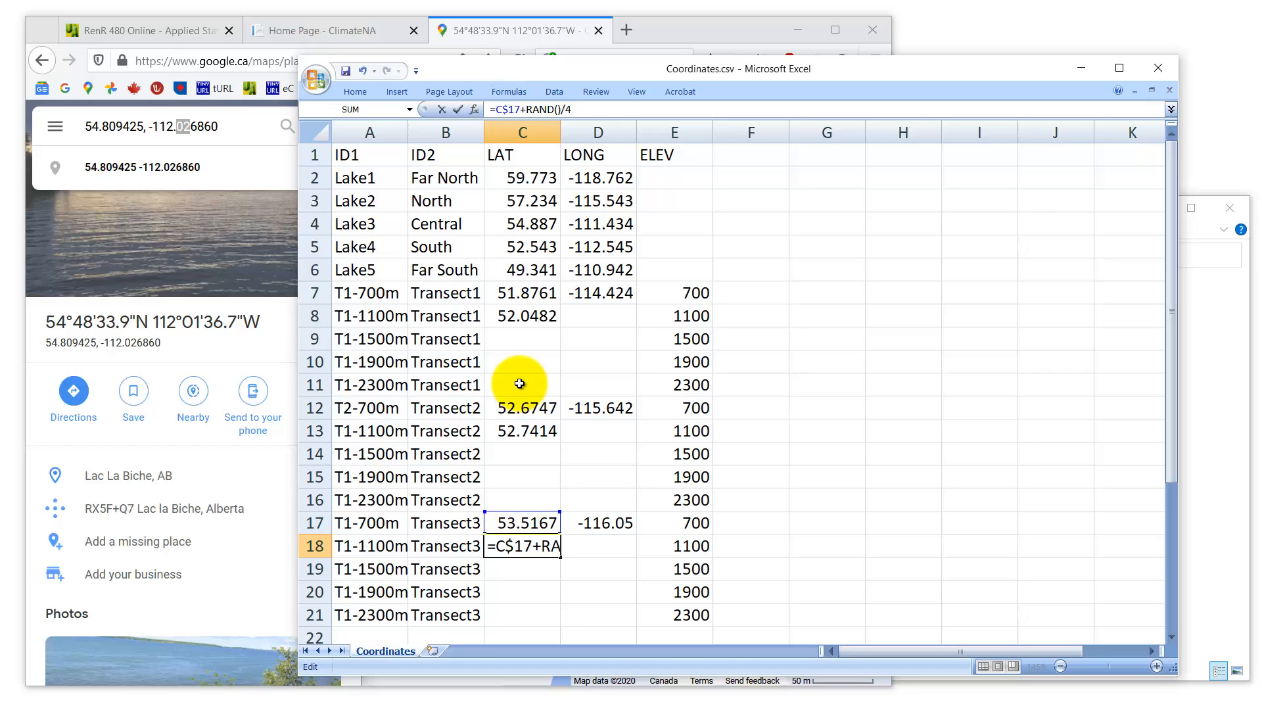
pyautogui.press('Return')
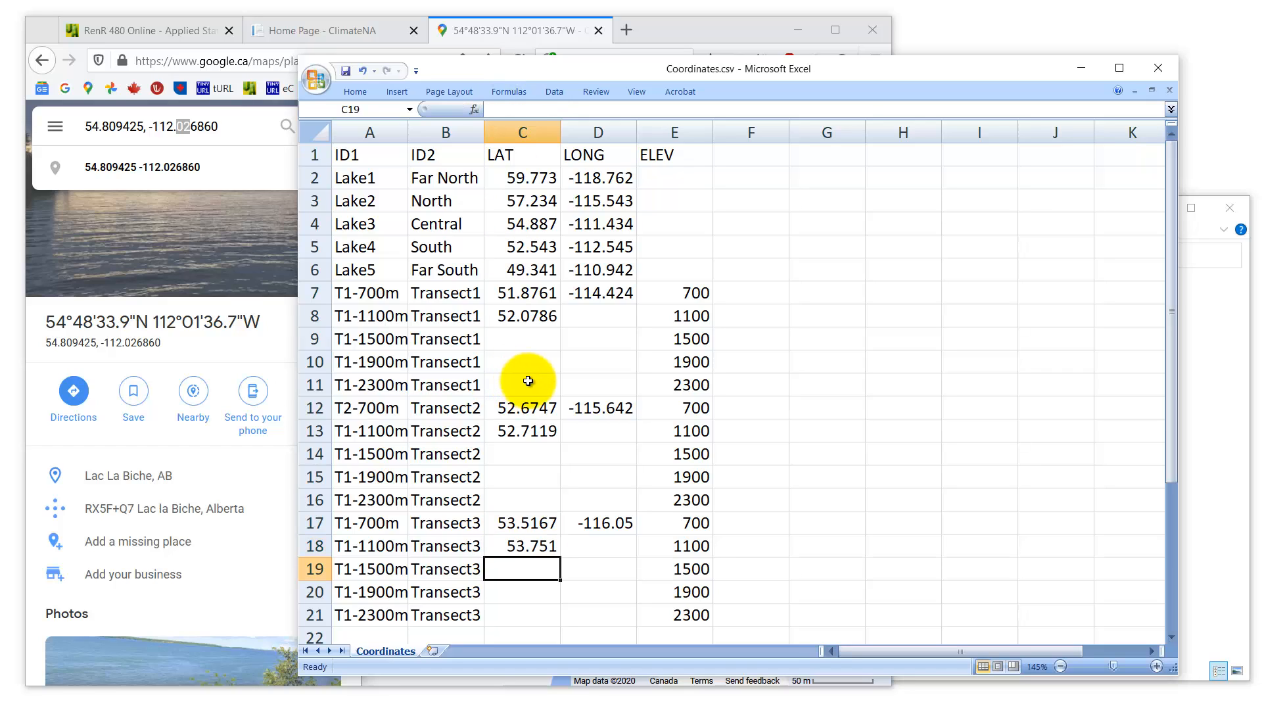
# Fill the C8, C13 and C18 formulas across to the LONG column and down through C8:D11, C13:D16 and C18:D21
pyautogui.click(546, 316)
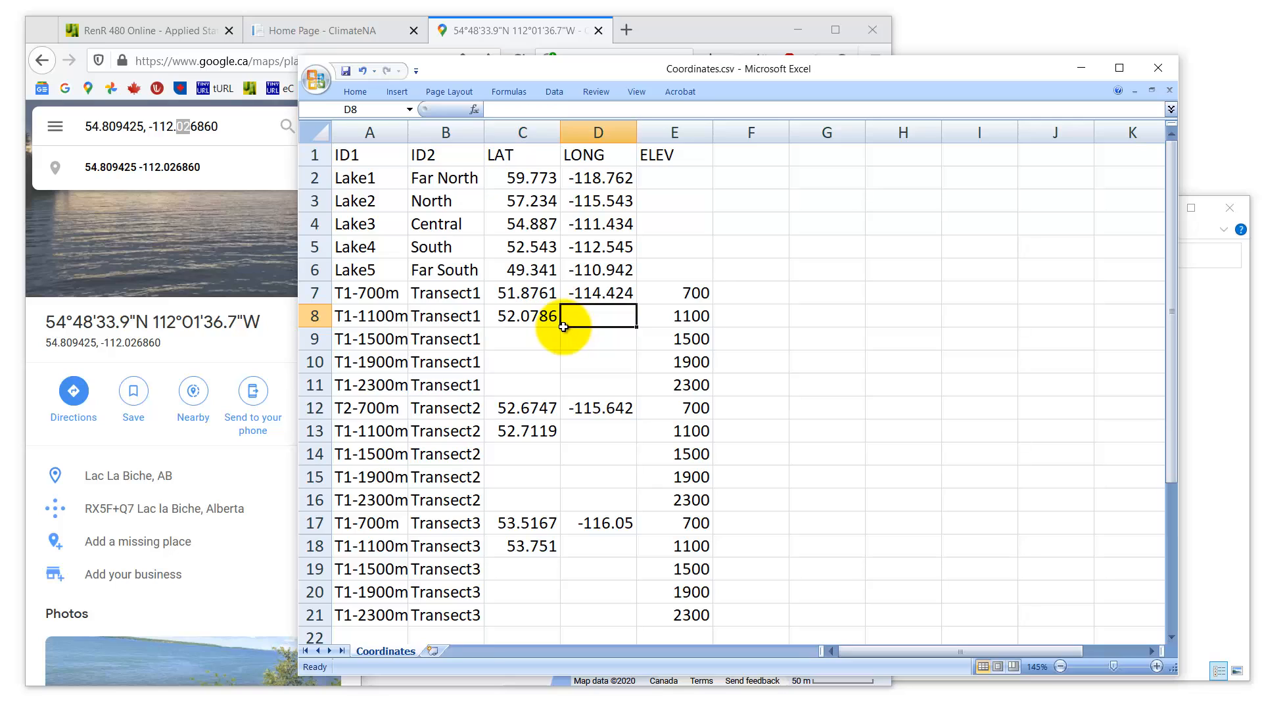
pyautogui.moveTo(561, 327); pyautogui.dragTo(631, 396)
pyautogui.click(537, 432)
pyautogui.moveTo(561, 440); pyautogui.dragTo(643, 509)
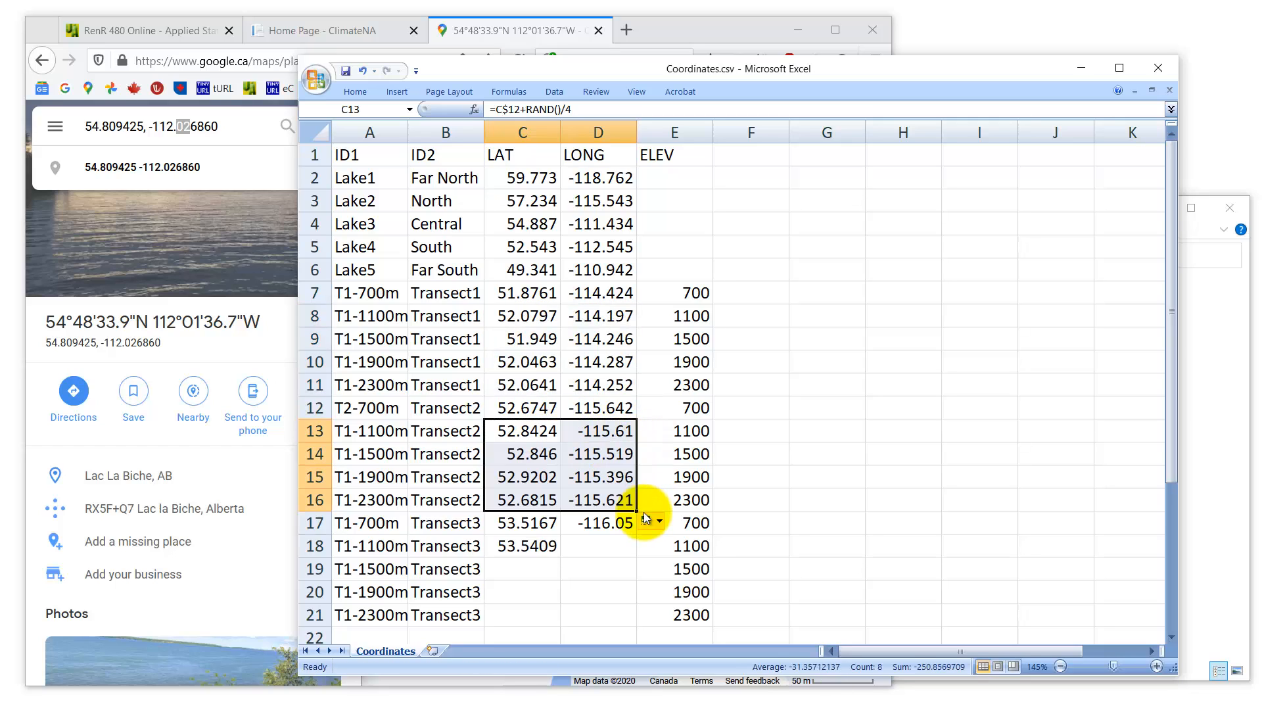
pyautogui.click(543, 549)
pyautogui.moveTo(561, 557); pyautogui.dragTo(638, 616)
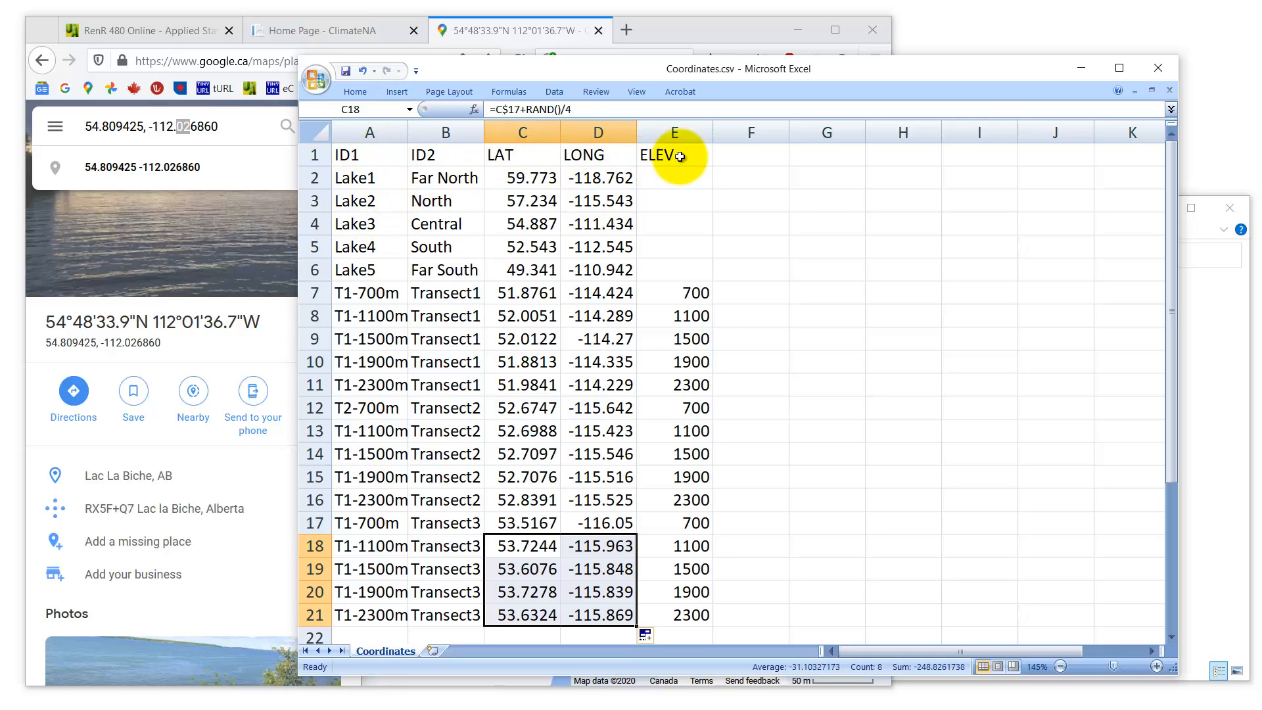
# Review the ID1, ID2, LAT, LONG and ELEV headings, and compare the lakes' elevation cells with those of the transects
pyautogui.click(348, 155)
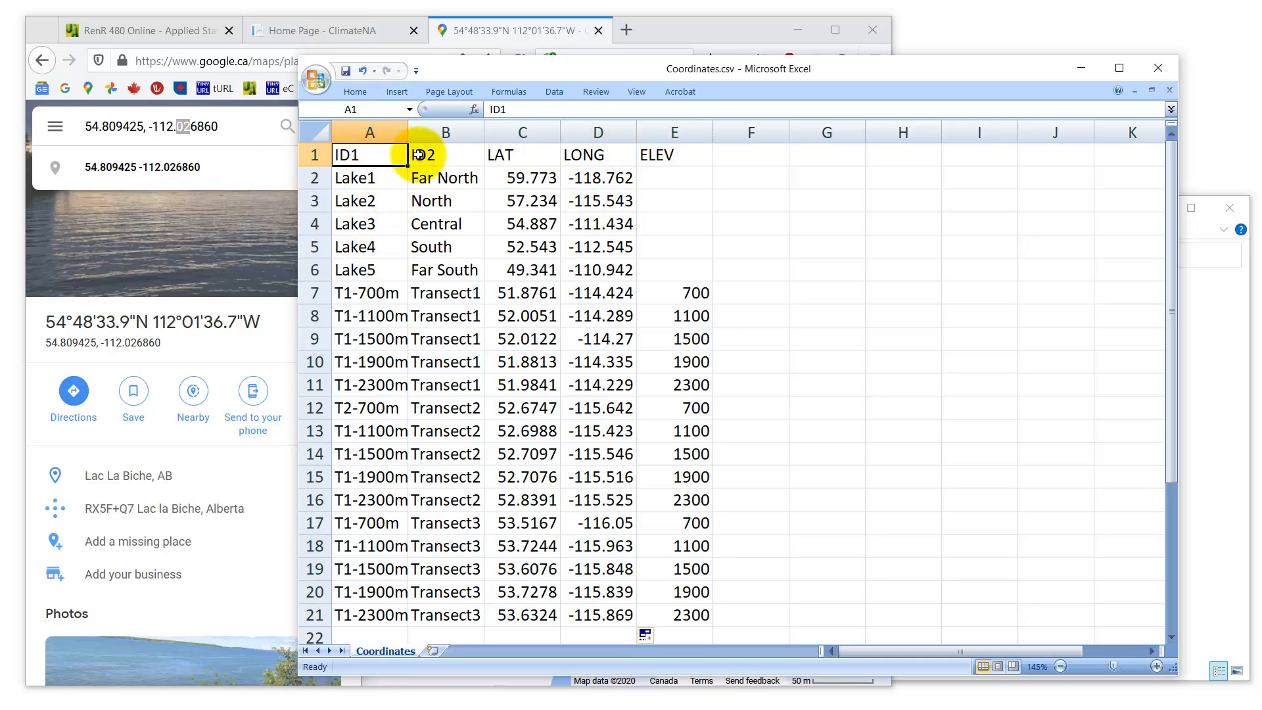
pyautogui.click(440, 158)
pyautogui.click(497, 160)
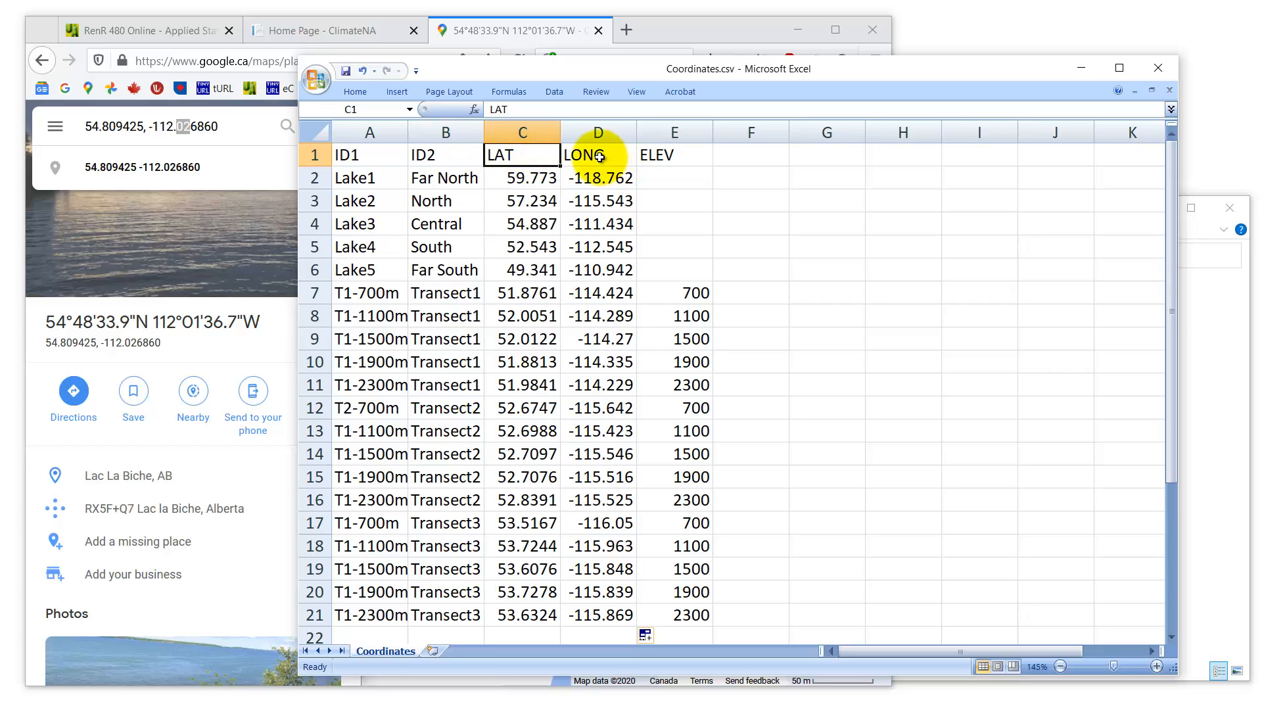
pyautogui.click(599, 156)
pyautogui.click(700, 157)
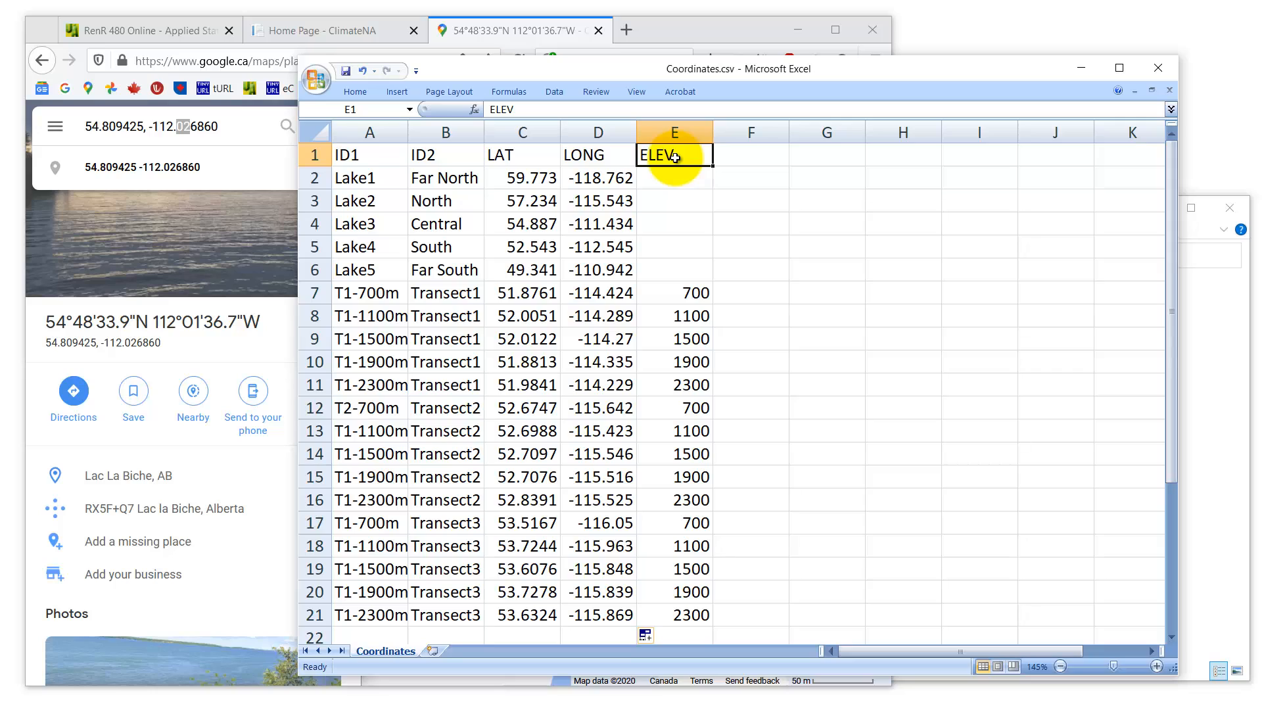
pyautogui.click(693, 184)
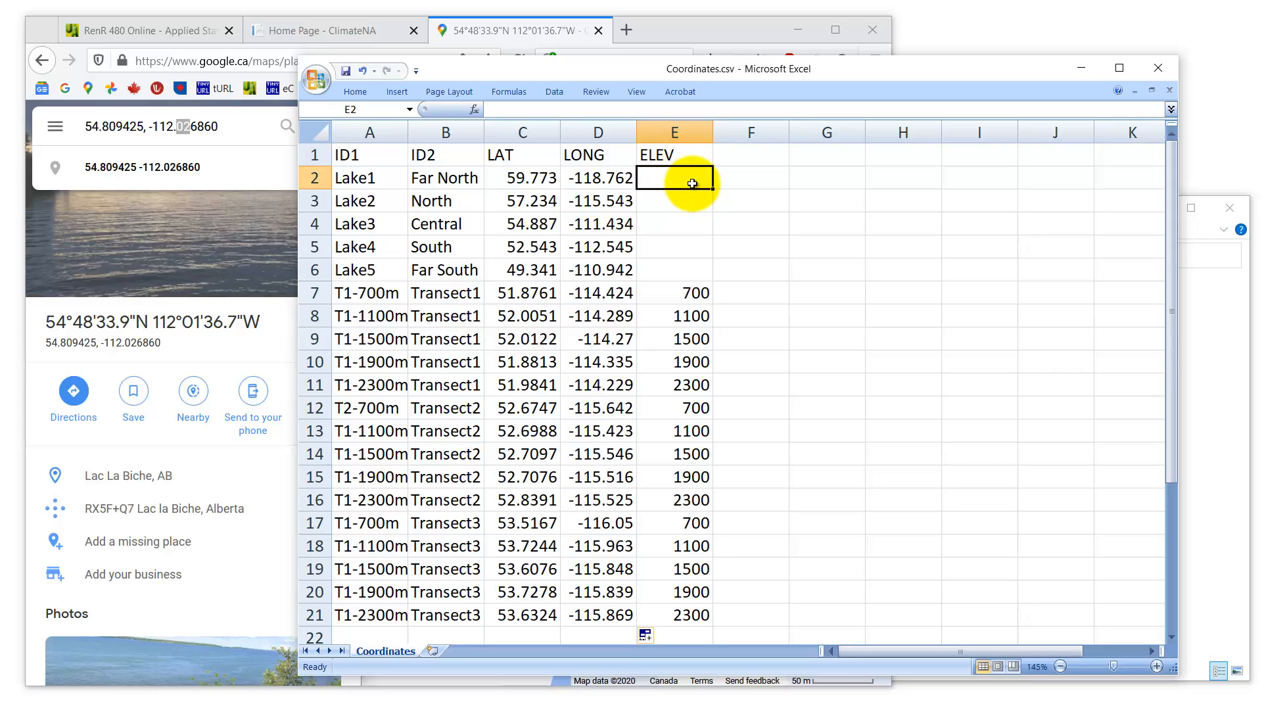
pyautogui.click(689, 269)
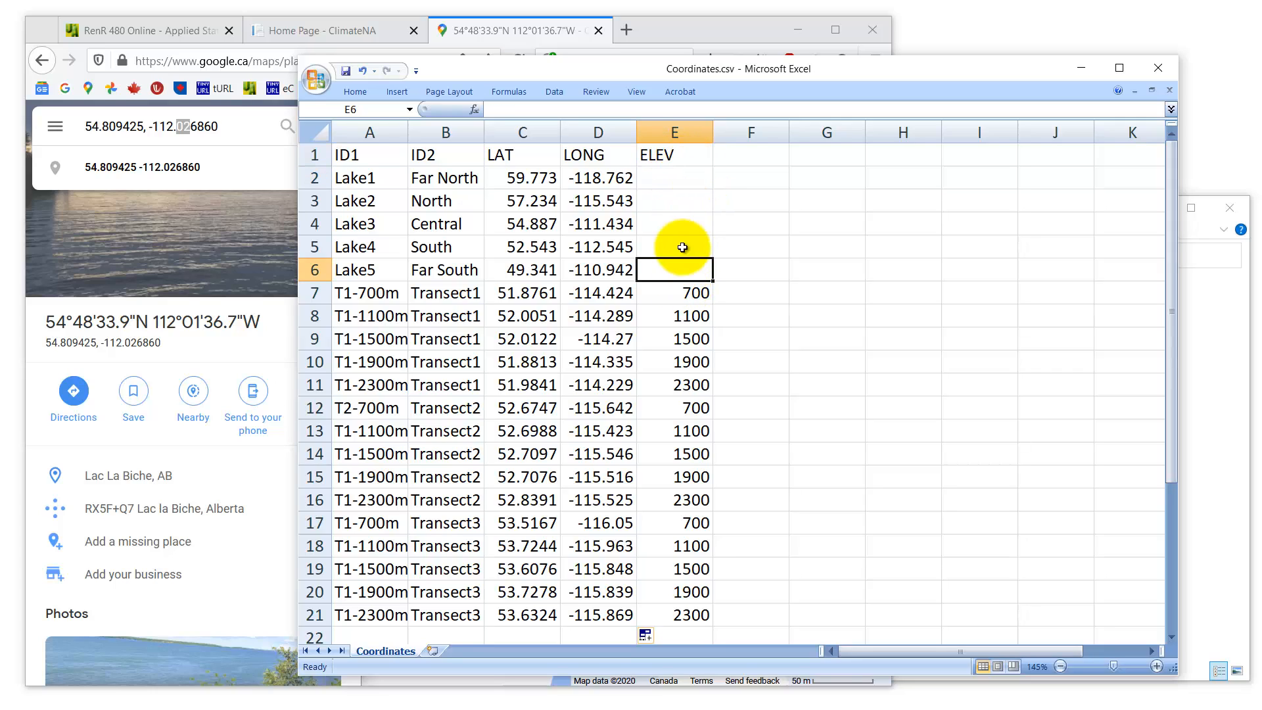
pyautogui.click(699, 294)
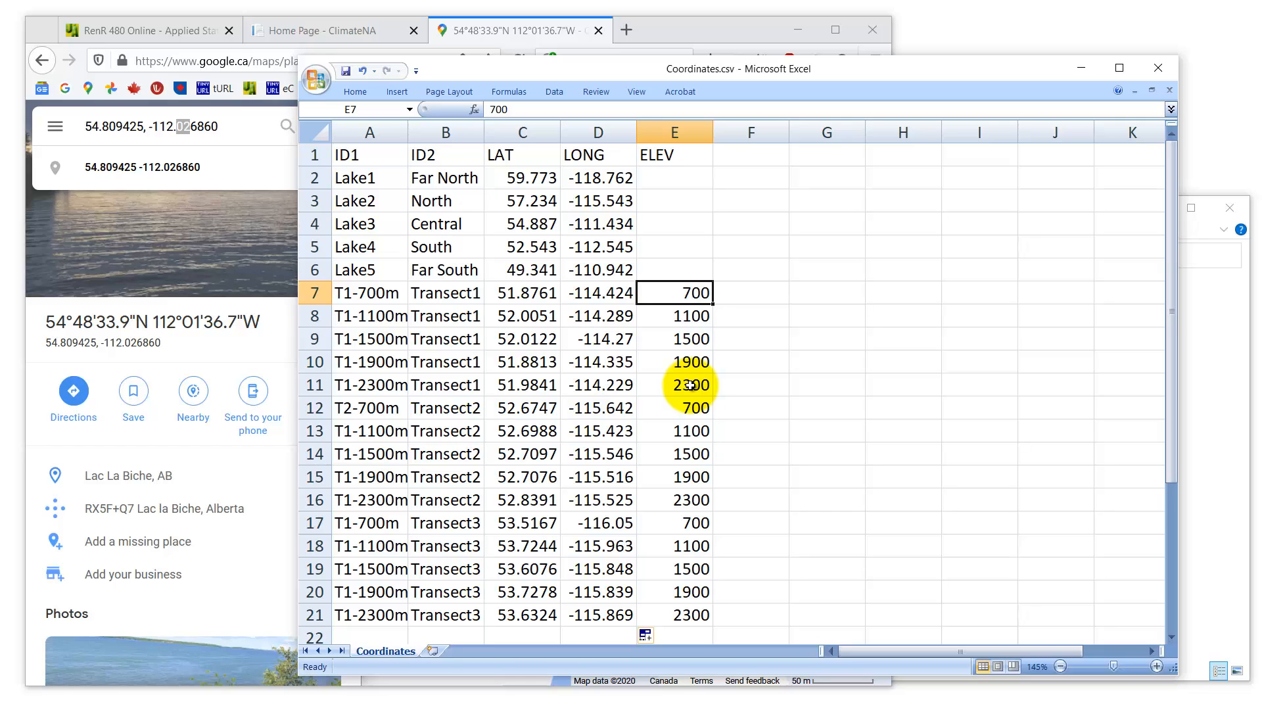
# Save Coordinates.csv, keeping the CSV (Comma delimited) format
pyautogui.click(345, 71)
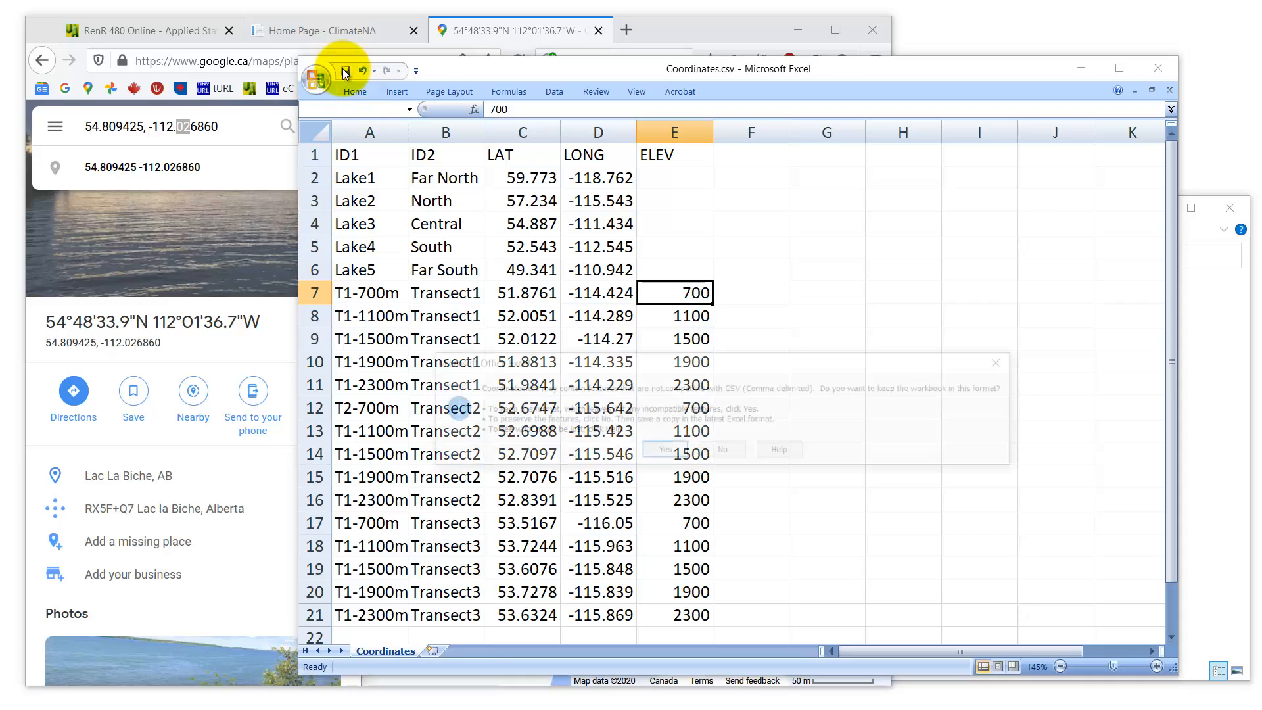
pyautogui.click(664, 451)
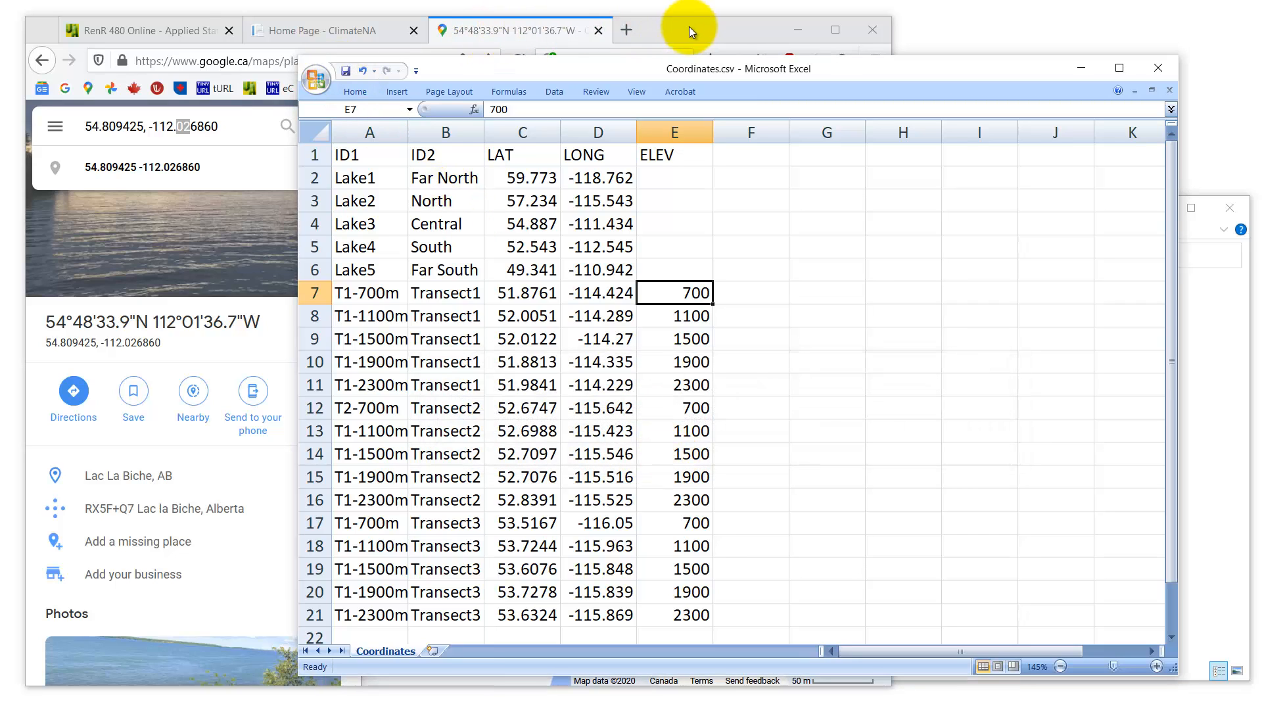
# In the browser, go to the university site's climate data page and open the ClimateWNA page for Western North America
pyautogui.click(177, 31)
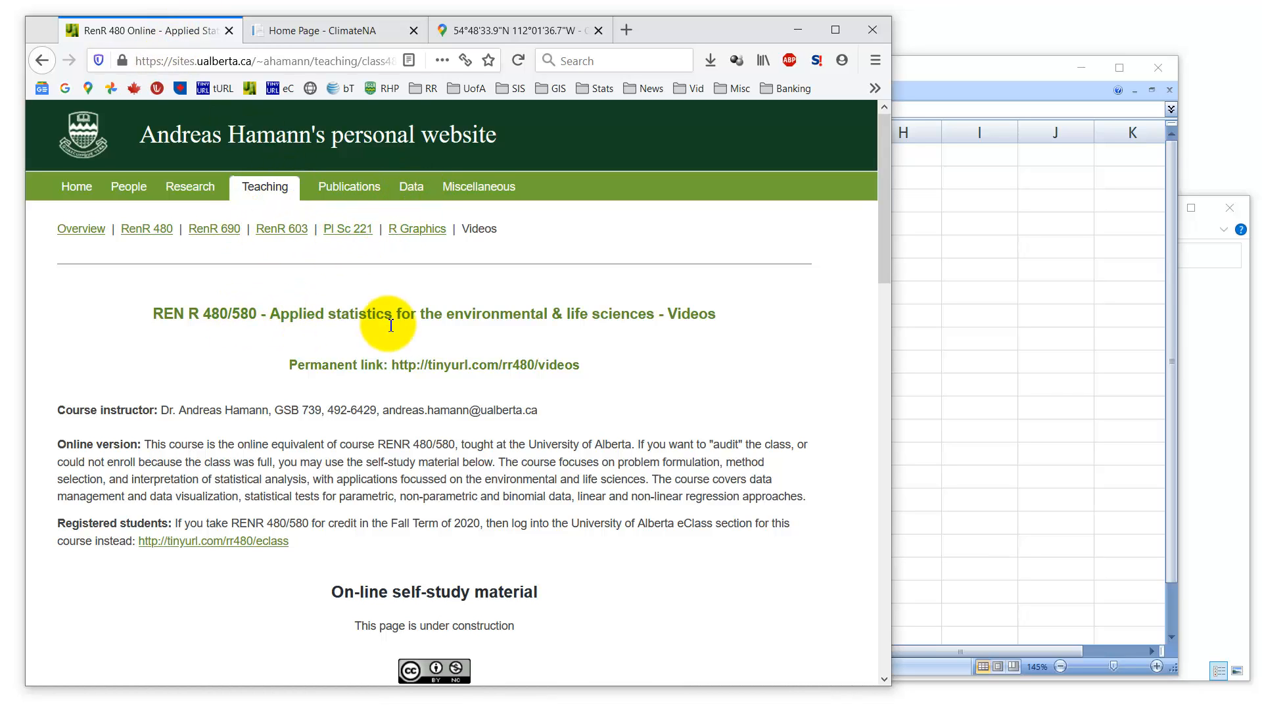
pyautogui.click(413, 191)
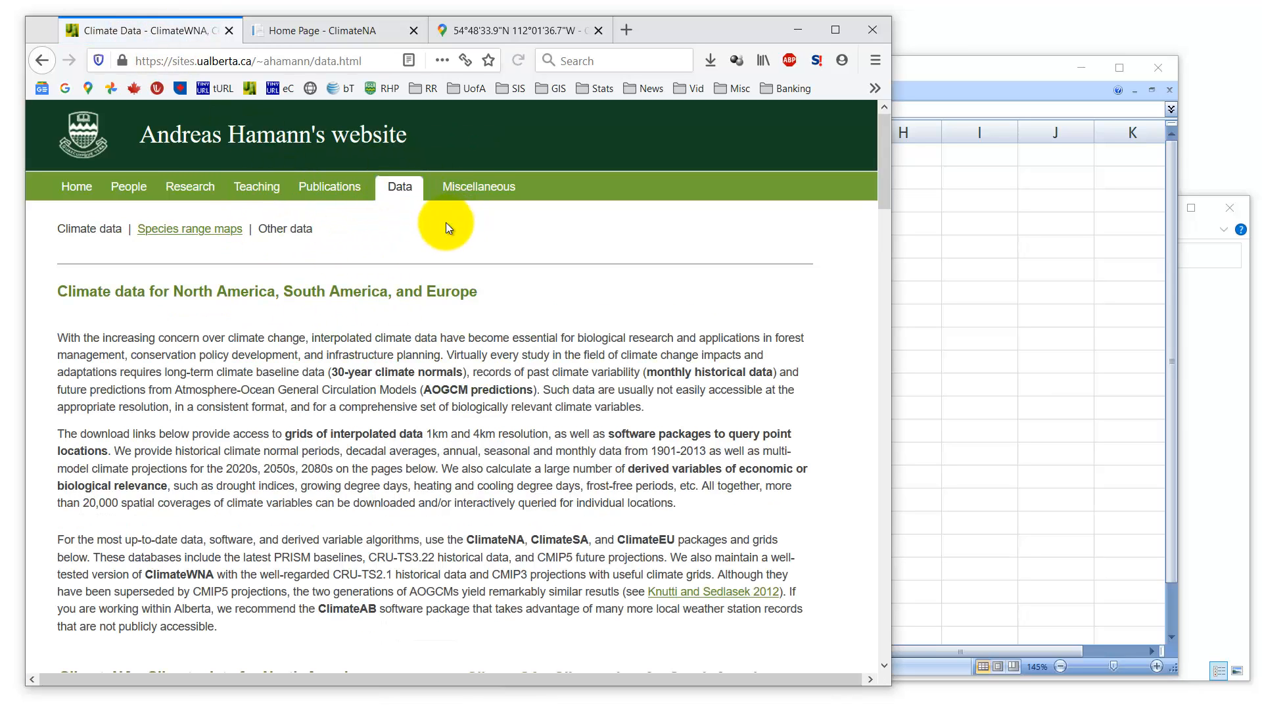
pyautogui.scroll(-10, 435, 321)
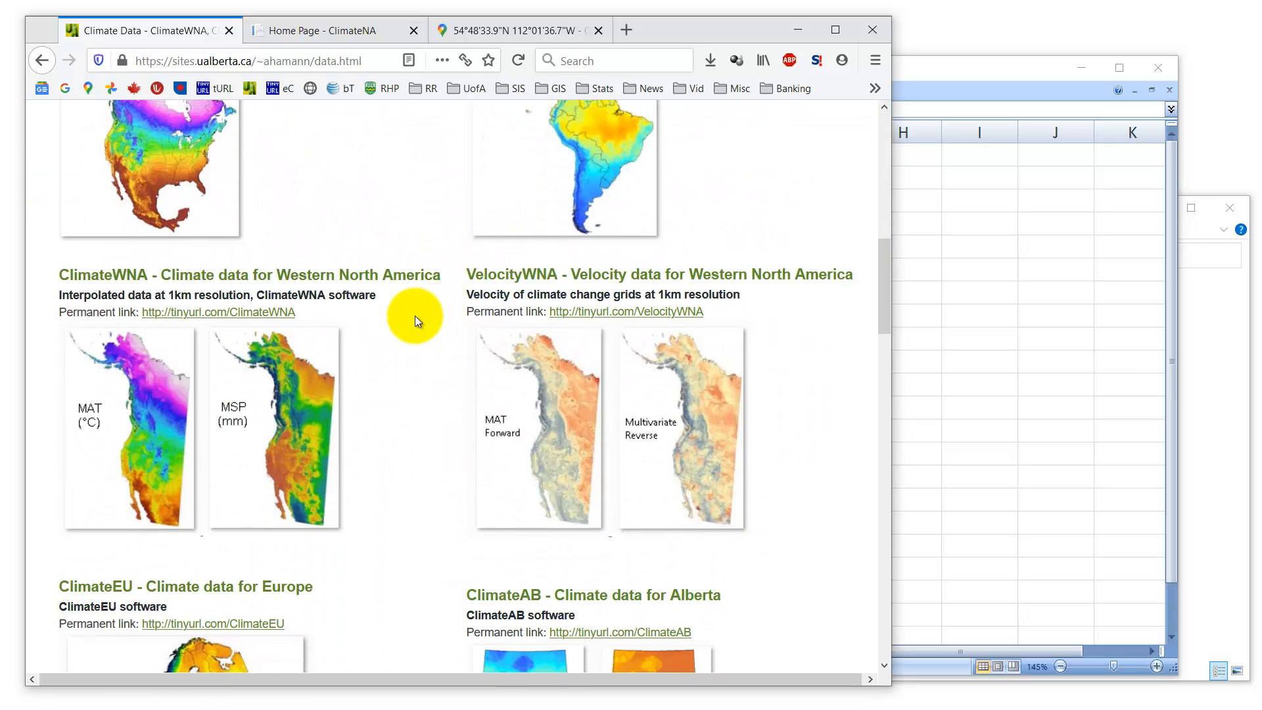
pyautogui.scroll(-4, 416, 316)
pyautogui.scroll(5, 362, 305)
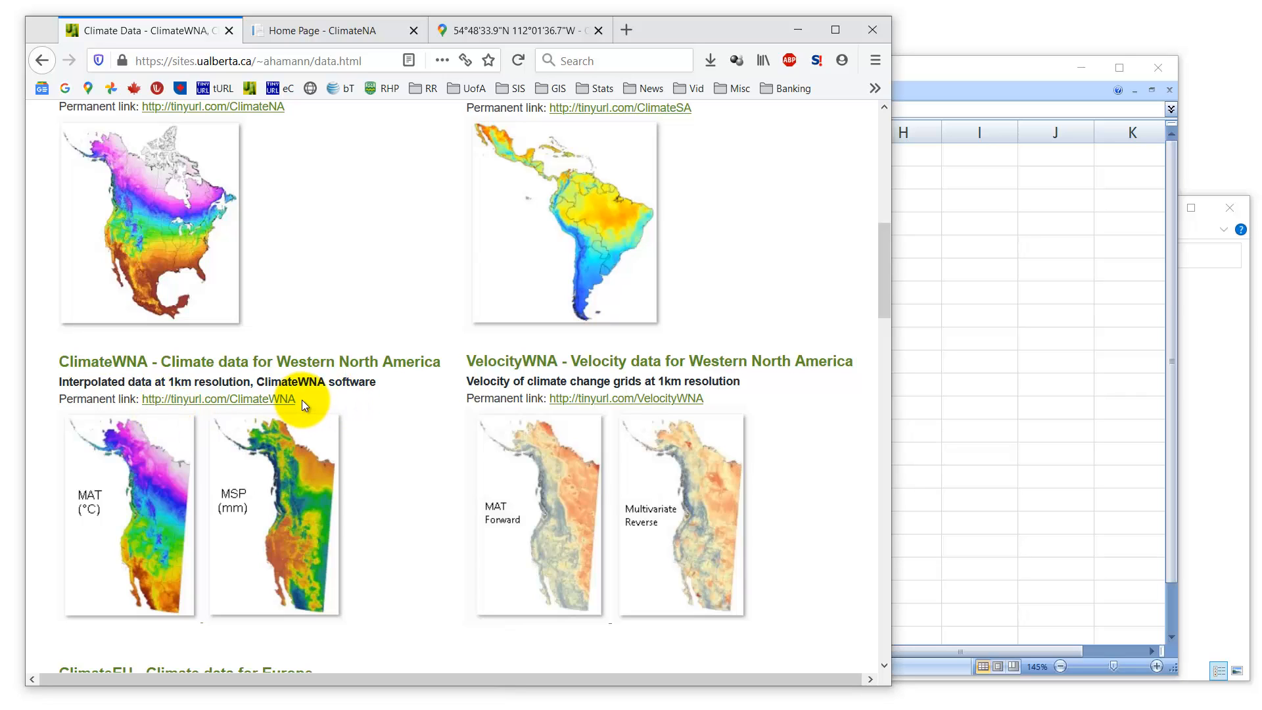
pyautogui.moveTo(302, 399); pyautogui.dragTo(145, 406)
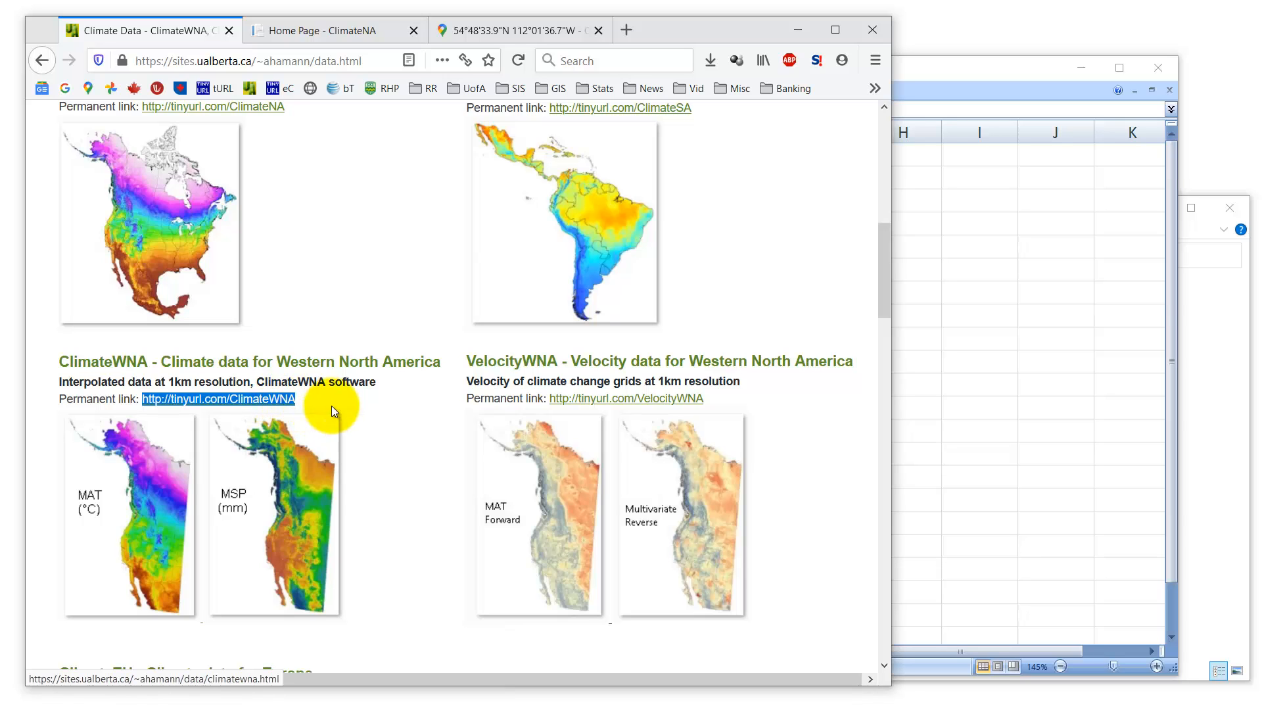
pyautogui.click(247, 399)
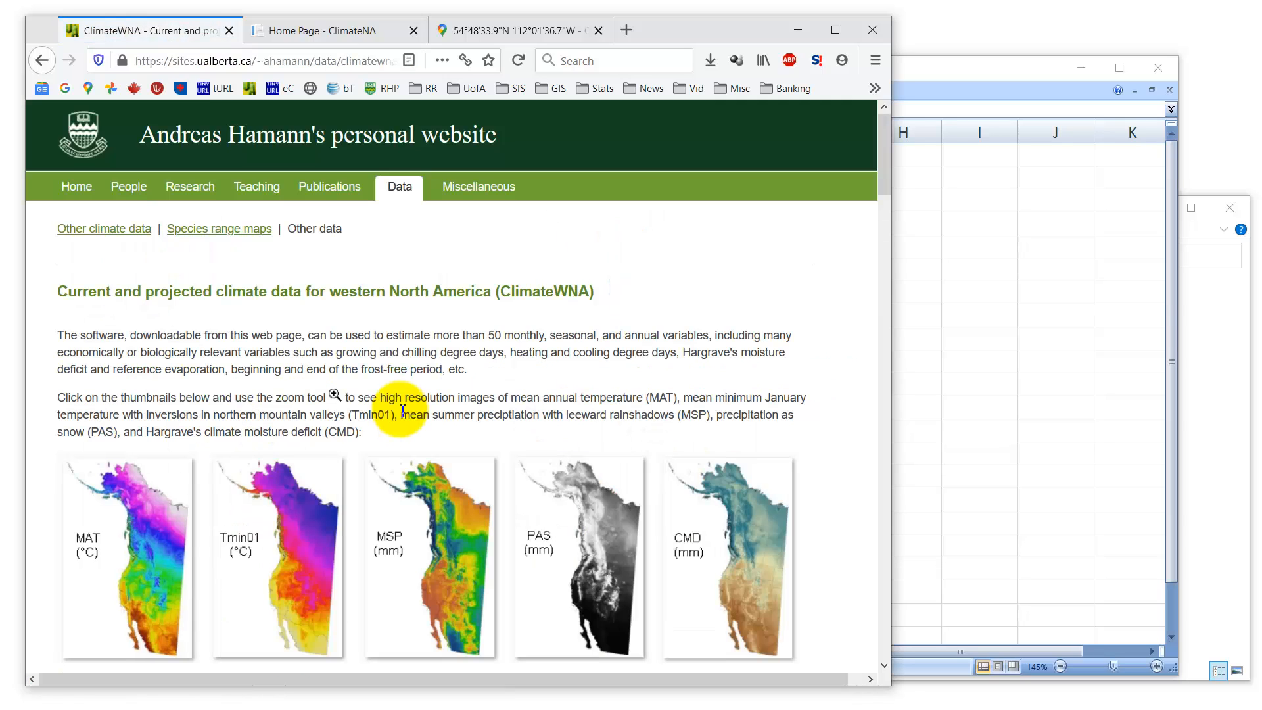
# Examine the high-resolution mean annual temperature (MAT) and mean summer precipitation (MSP) maps up close, returning to the ClimateWNA page
pyautogui.scroll(-5, 403, 411)
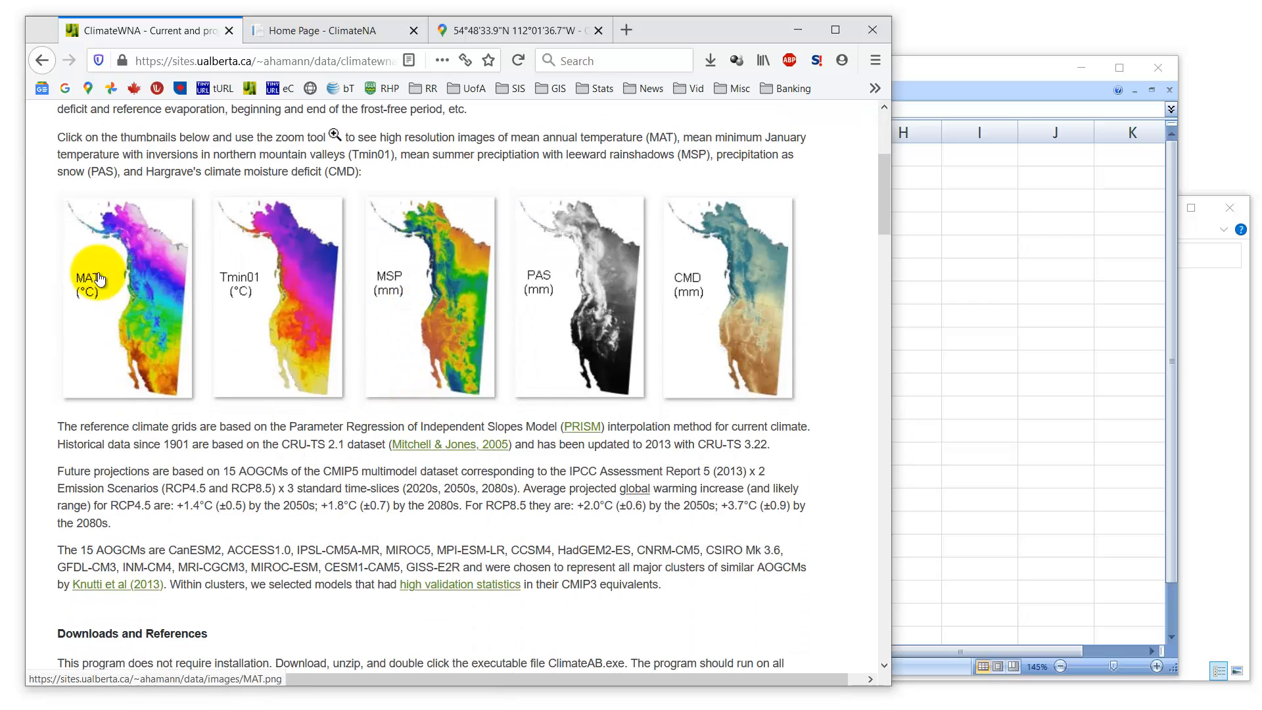
pyautogui.click(98, 279)
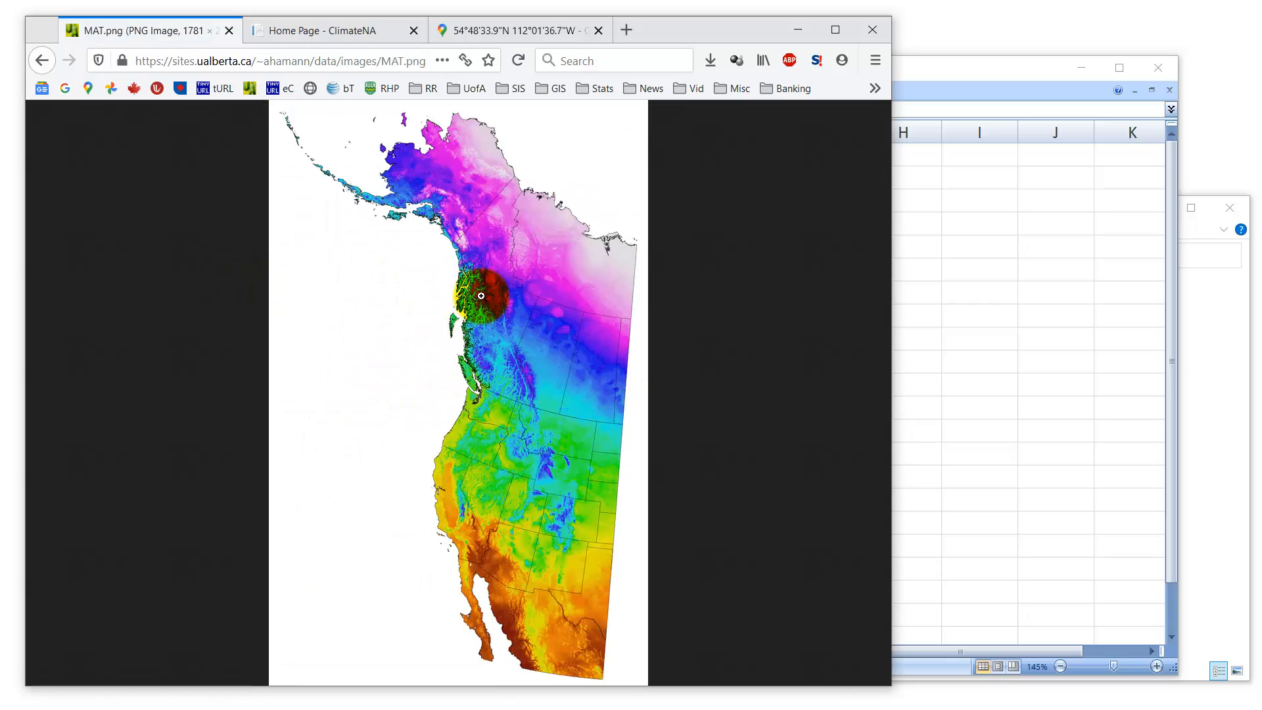
pyautogui.click(481, 296)
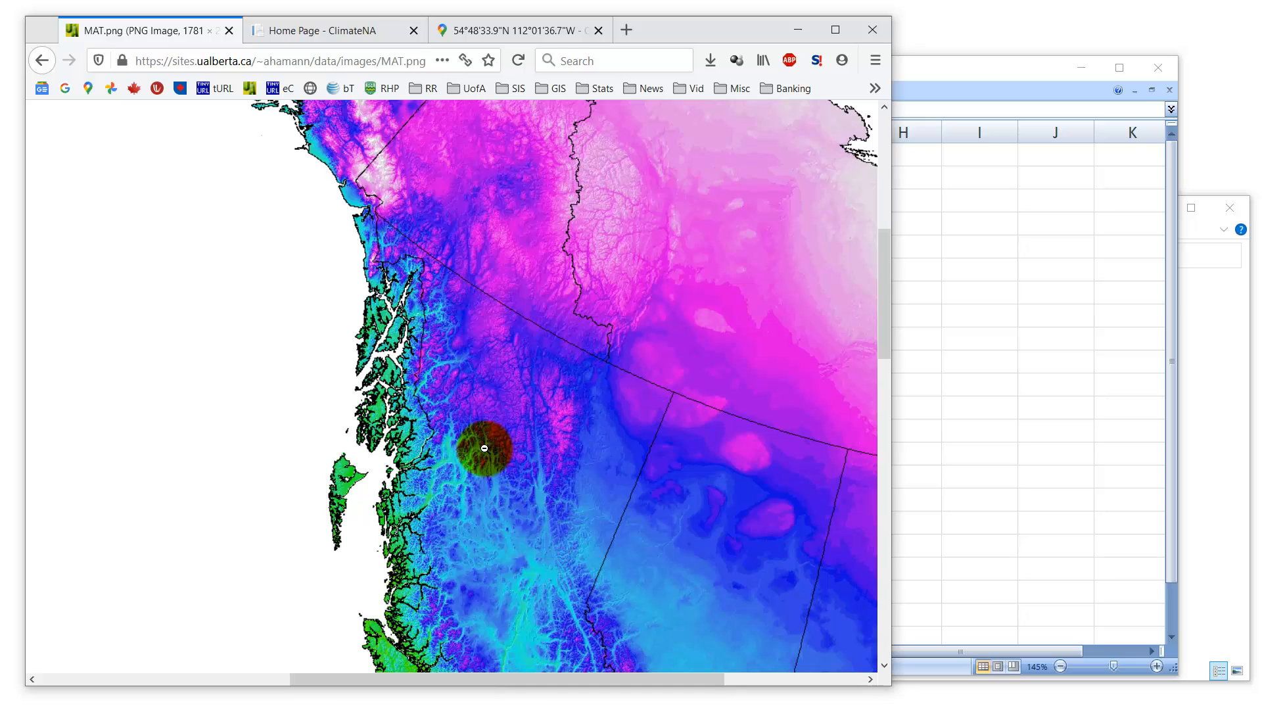
pyautogui.click(43, 61)
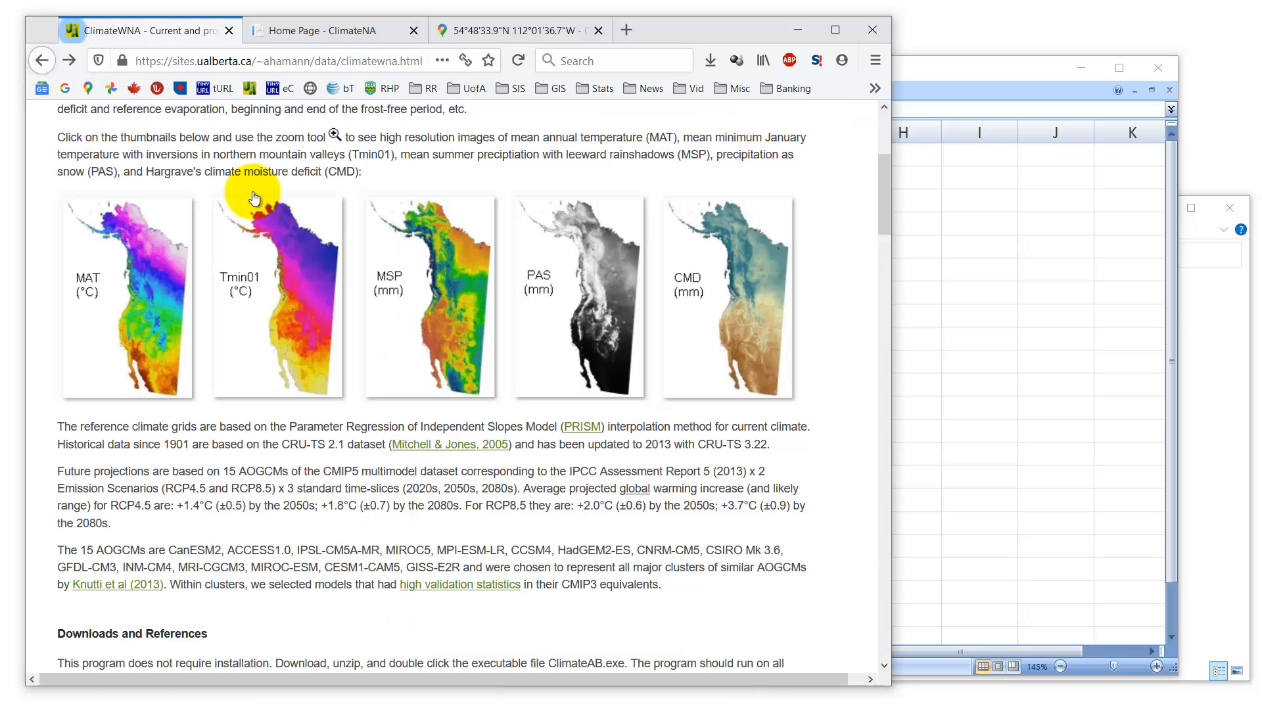
pyautogui.click(473, 324)
pyautogui.click(511, 326)
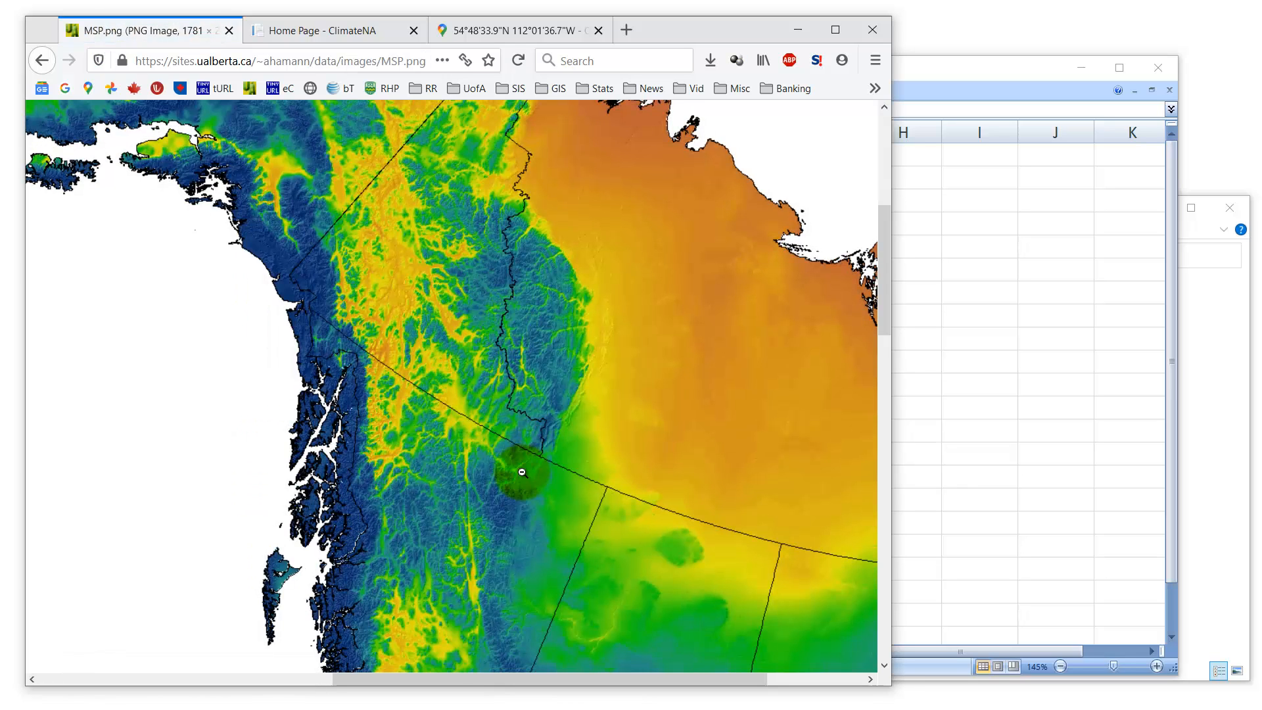
pyautogui.click(40, 61)
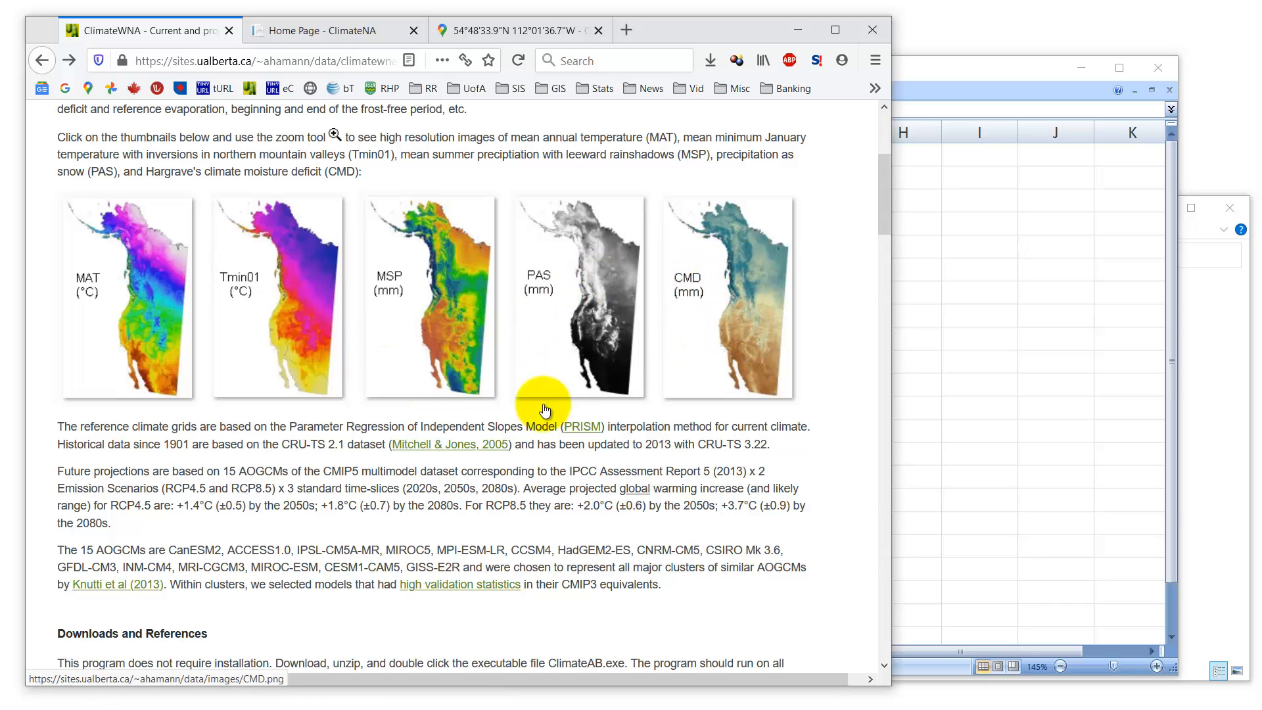
# Look through the ClimateWNA download section and 1 km climate grids, and save the ClimateWNA v4.62 program archive, ClimateWNA.zip
pyautogui.scroll(-5, 417, 412)
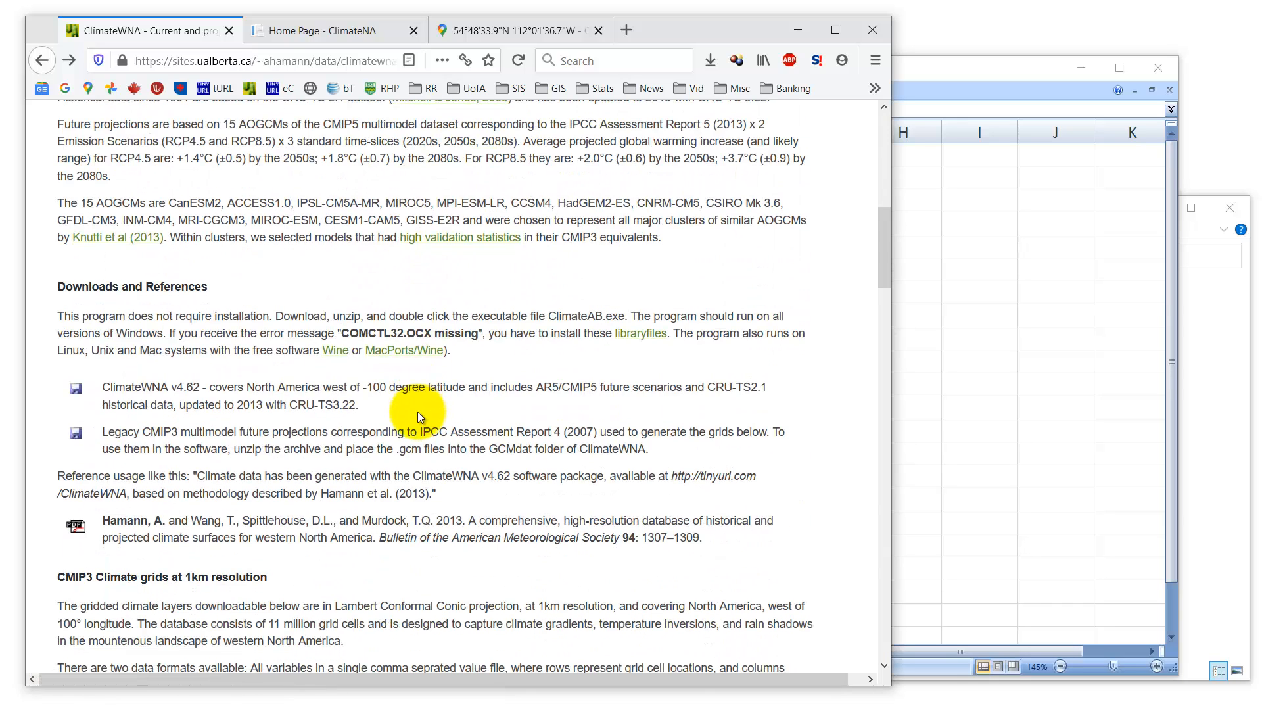
pyautogui.scroll(-6, 206, 342)
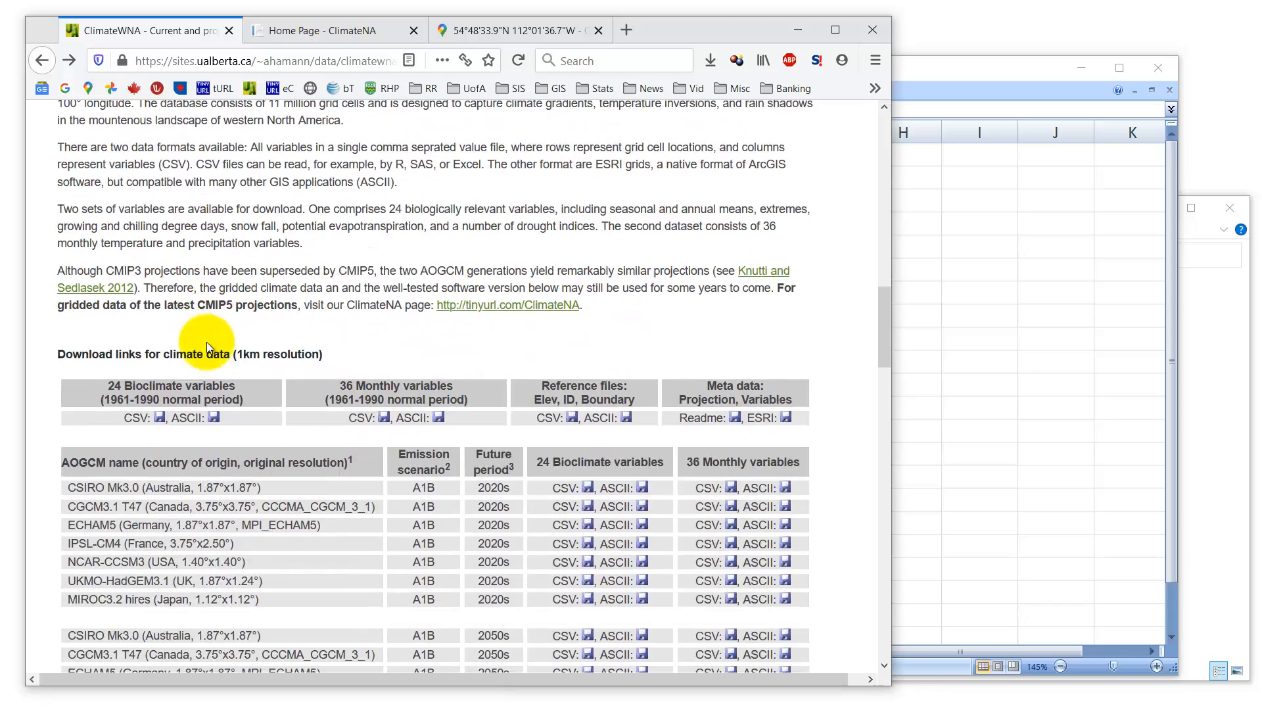
pyautogui.scroll(-4, 381, 350)
pyautogui.scroll(-6, 522, 353)
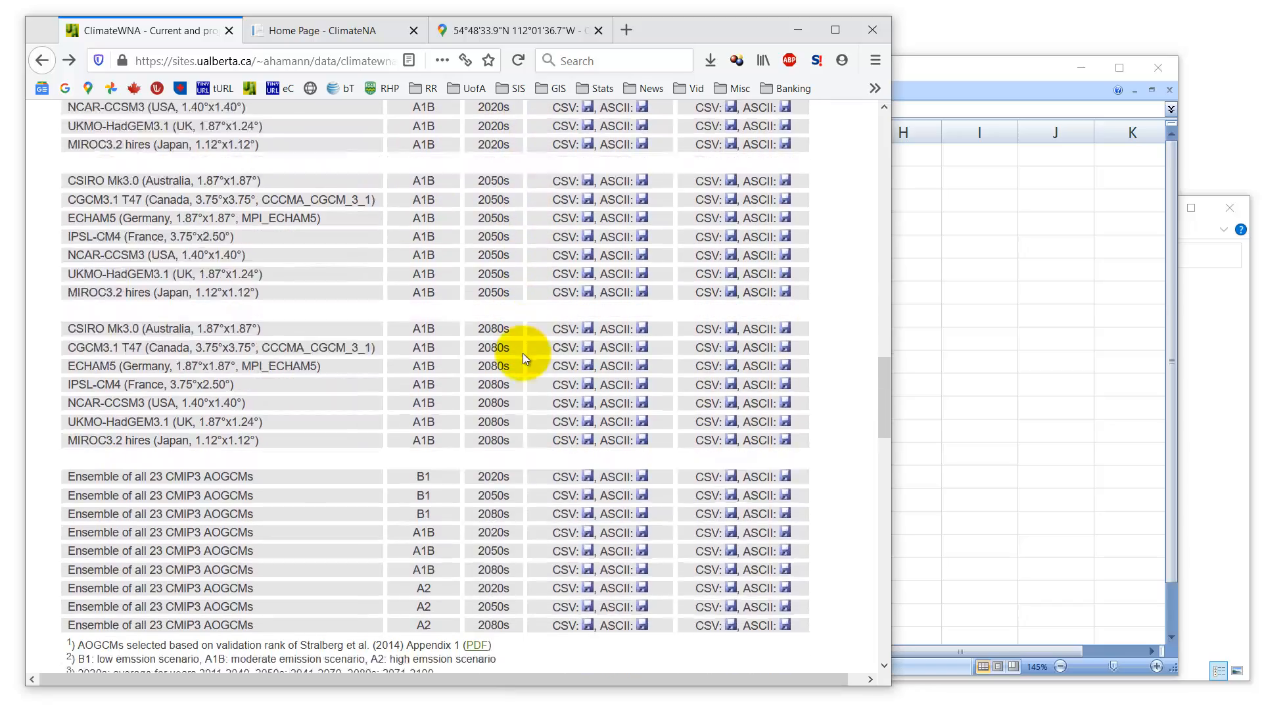
pyautogui.scroll(8, 263, 286)
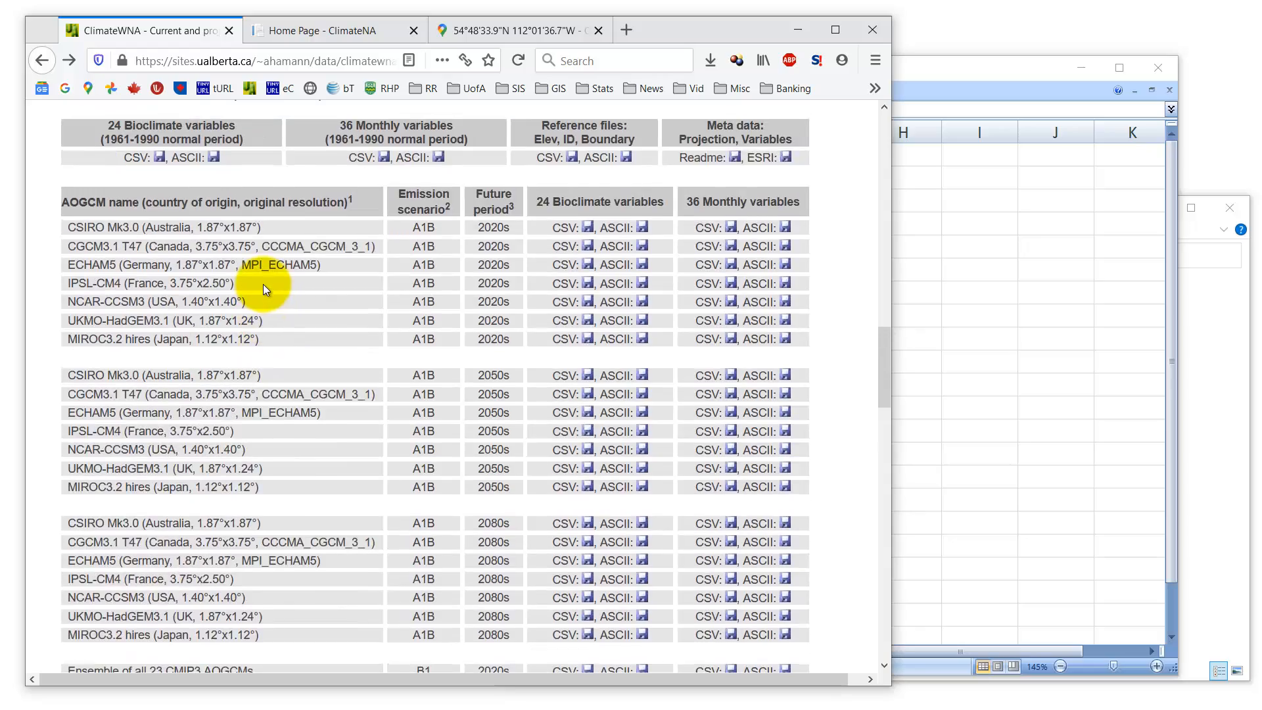
pyautogui.scroll(5, 263, 286)
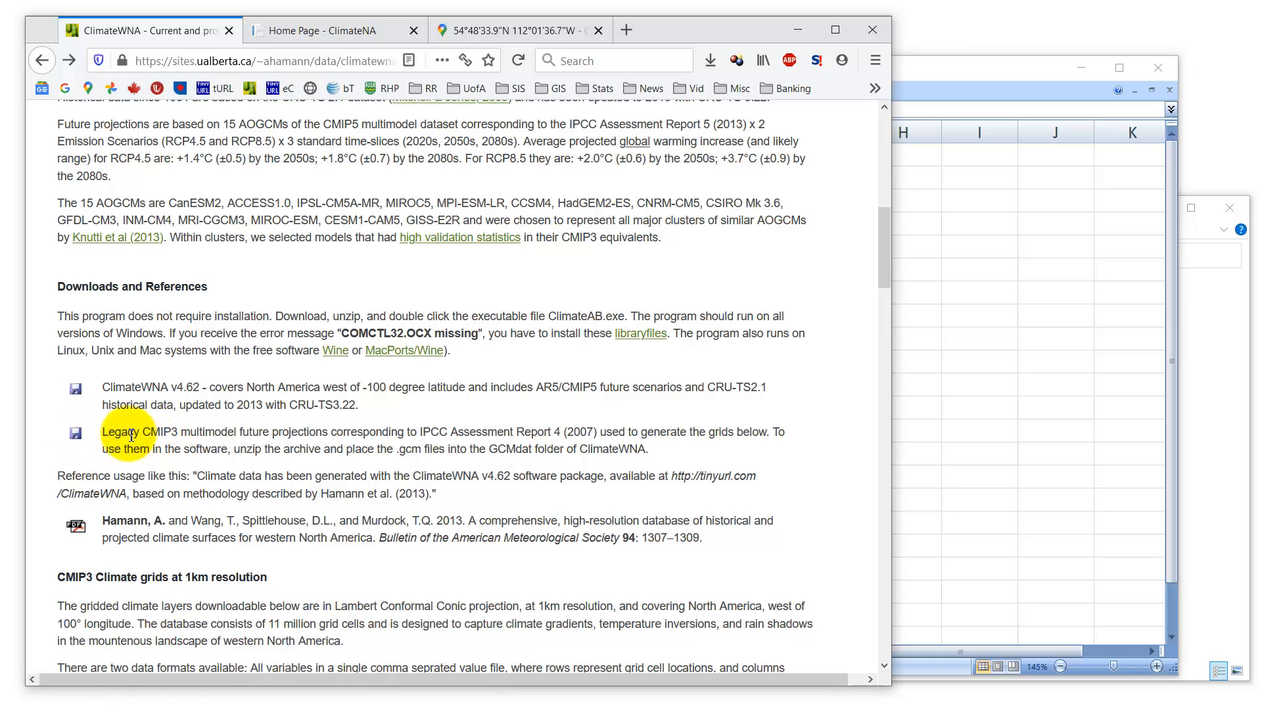
pyautogui.click(76, 395)
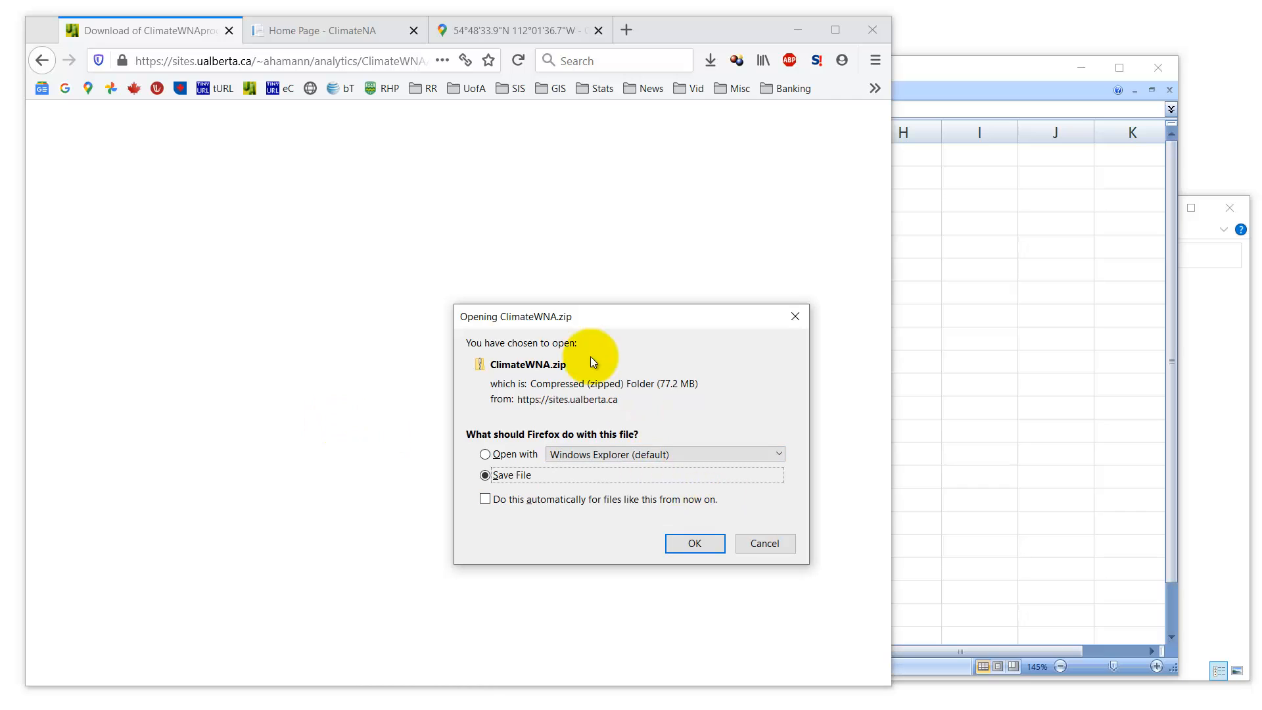
pyautogui.click(698, 543)
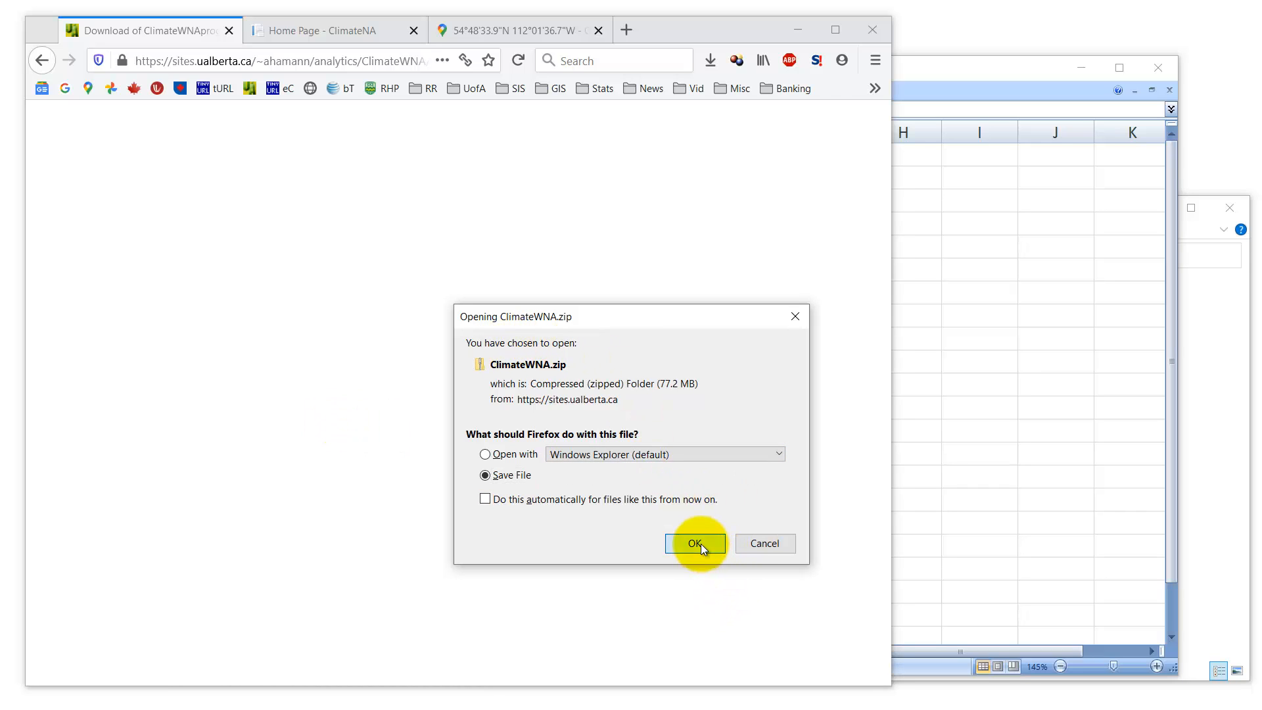
# In File Explorer, extract ClimateWNA.zip directly into the Data folder and open the extracted ClimateWNA v4.62 folder
pyautogui.click(1223, 452)
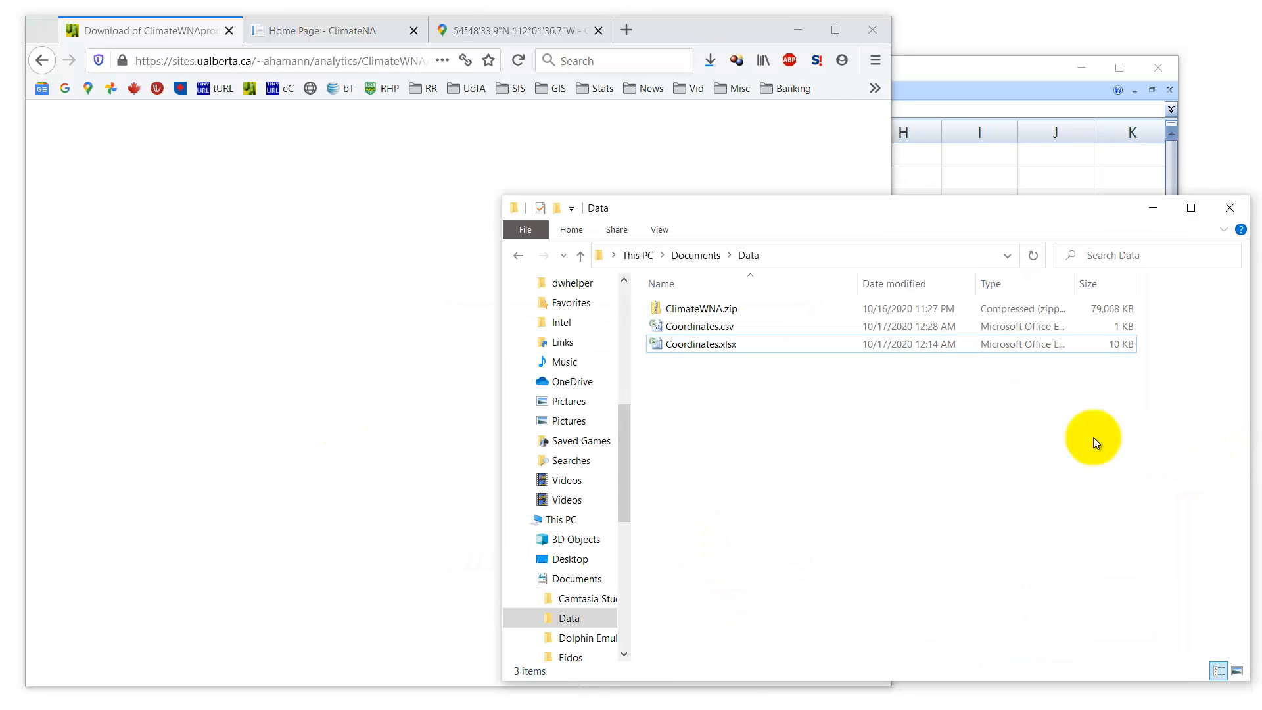
pyautogui.rightClick(696, 307)
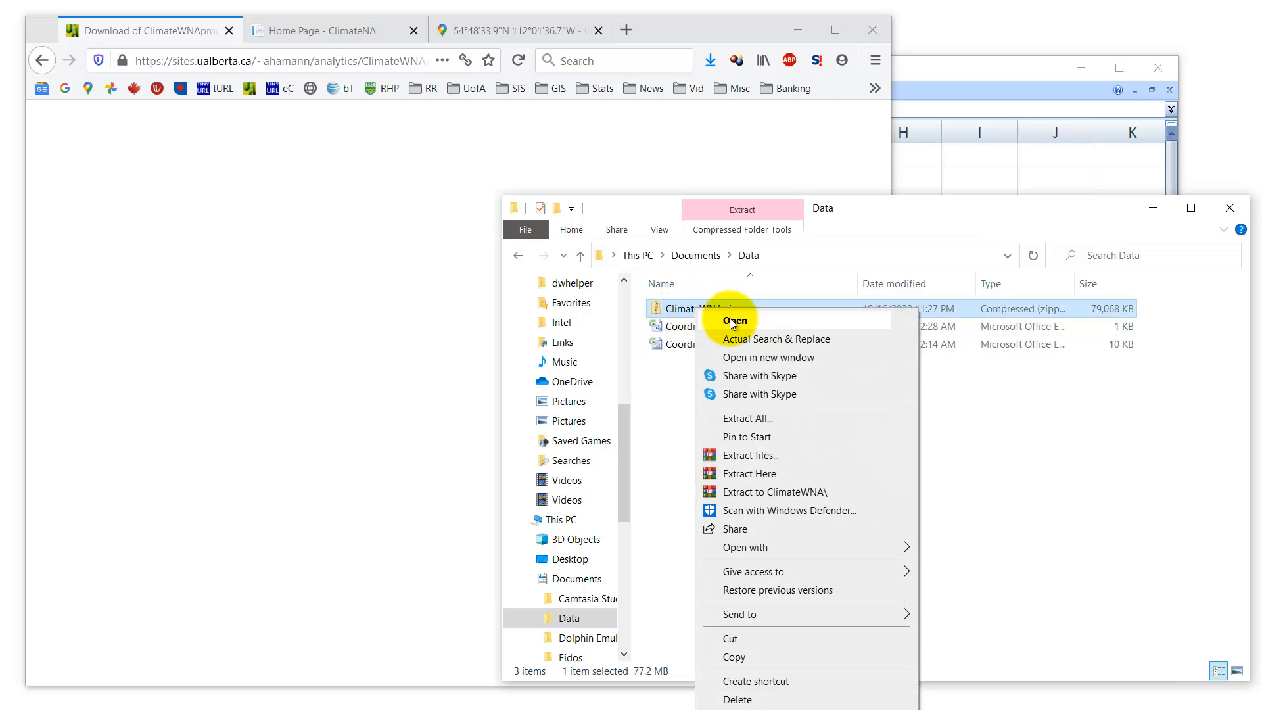
pyautogui.click(747, 473)
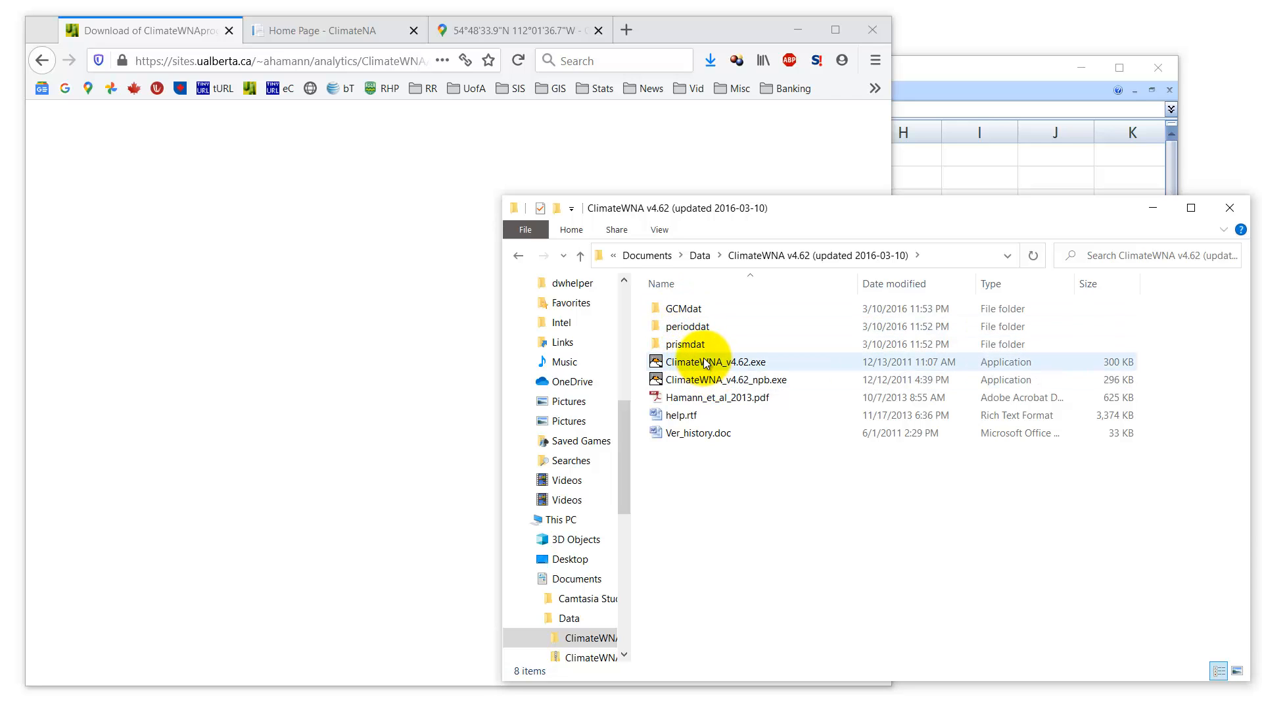
# Copy Coordinates.csv from the Data folder into the ClimateWNA v4.62 (updated 2016-03-10) folder
pyautogui.click(518, 256)
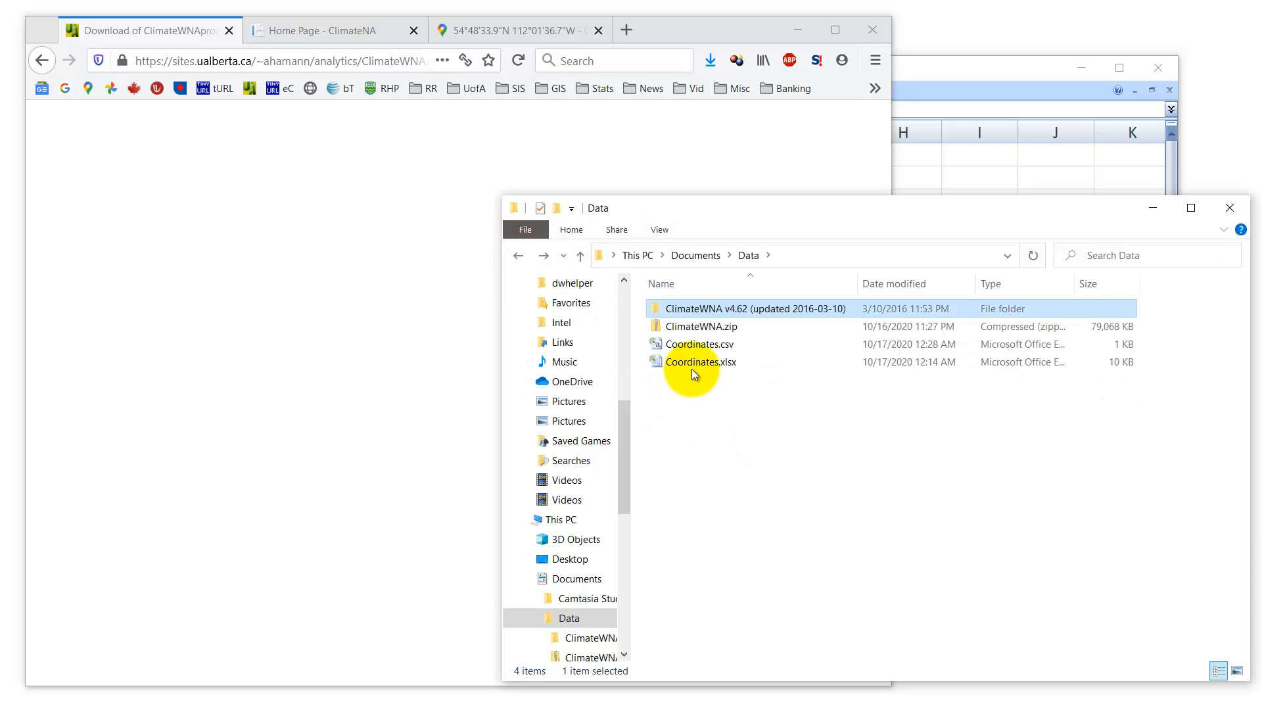
pyautogui.rightClick(700, 343)
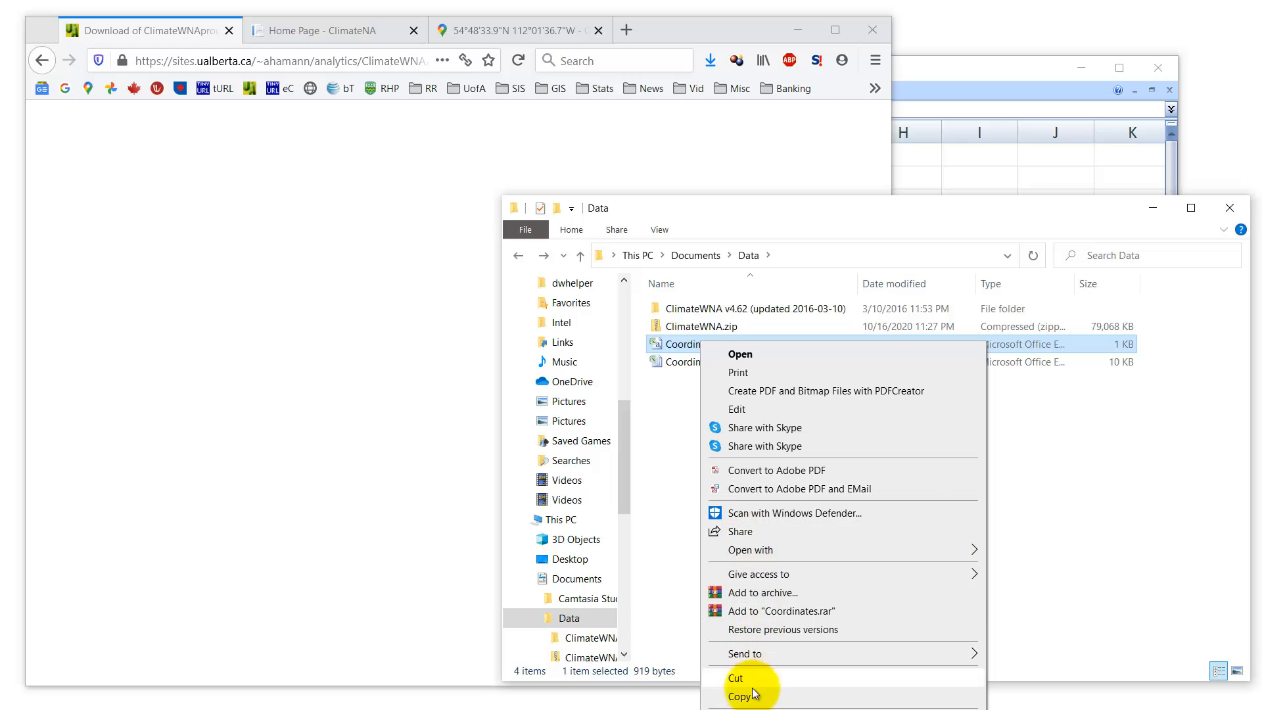
pyautogui.click(753, 696)
pyautogui.doubleClick(722, 308)
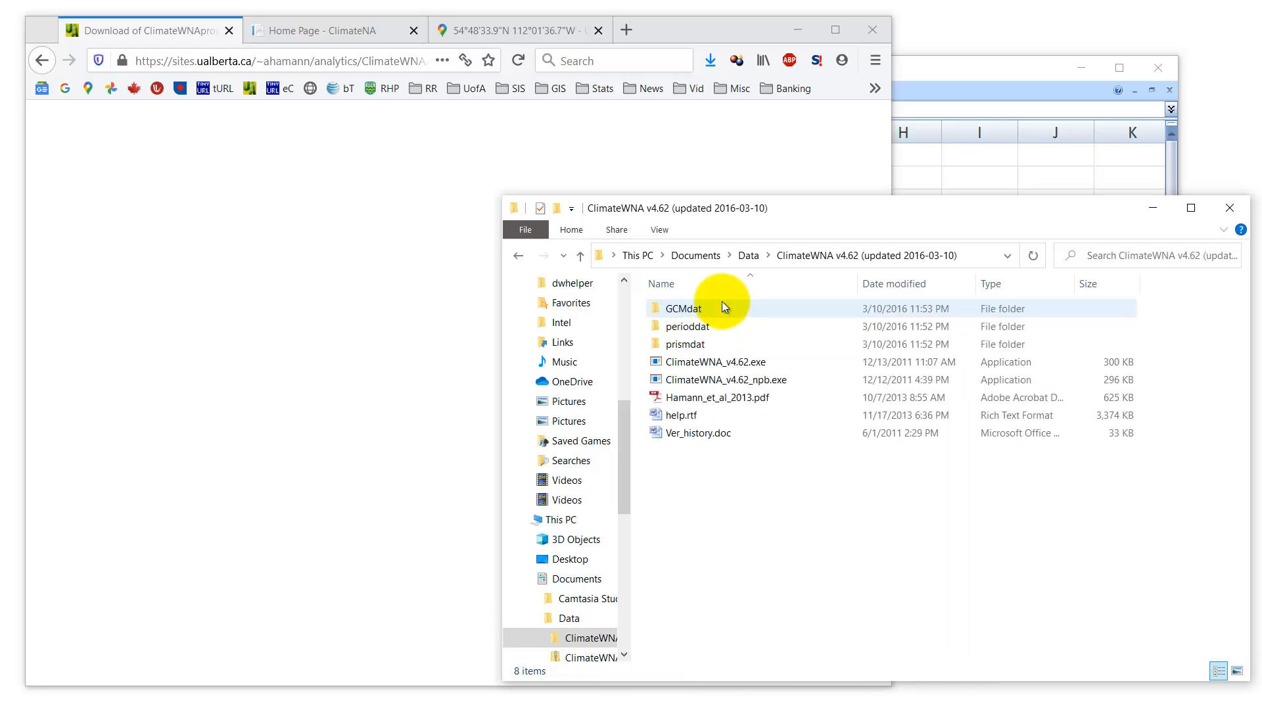
pyautogui.rightClick(691, 494)
pyautogui.click(746, 602)
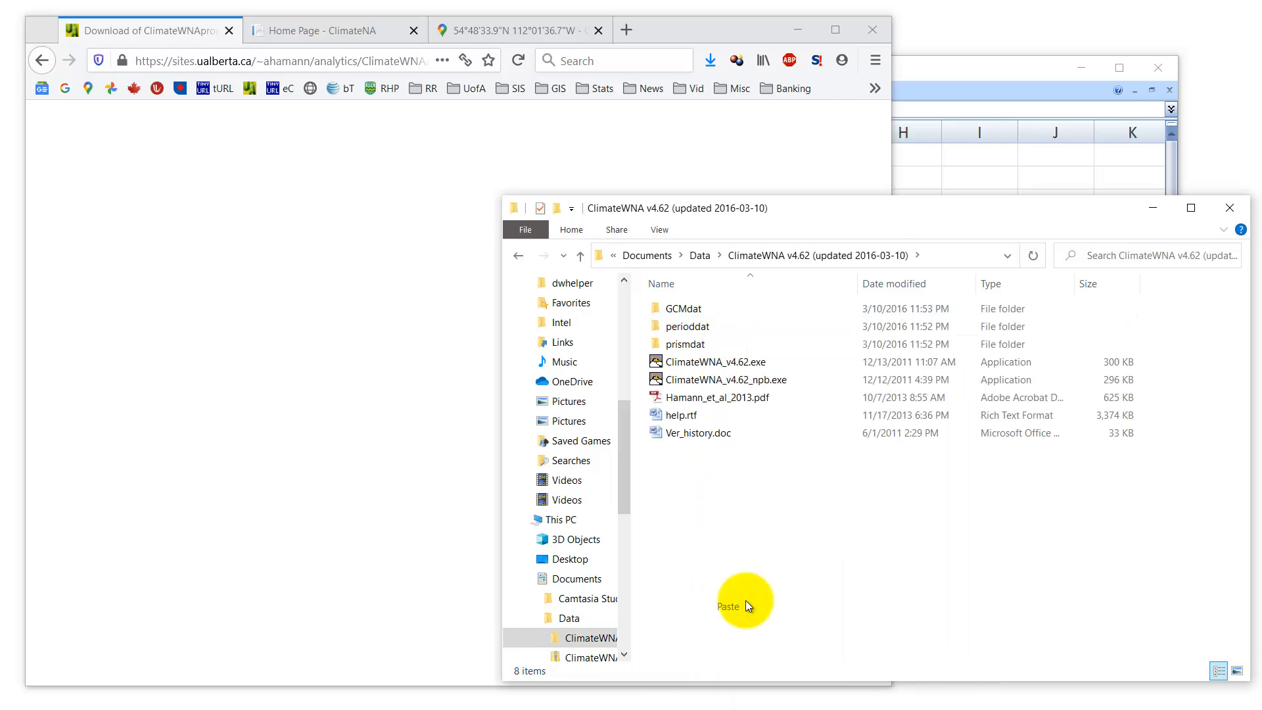
# Launch ClimateWNA_v4.62.exe and select Coordinates.csv as the multi-location input file
pyautogui.click(687, 364)
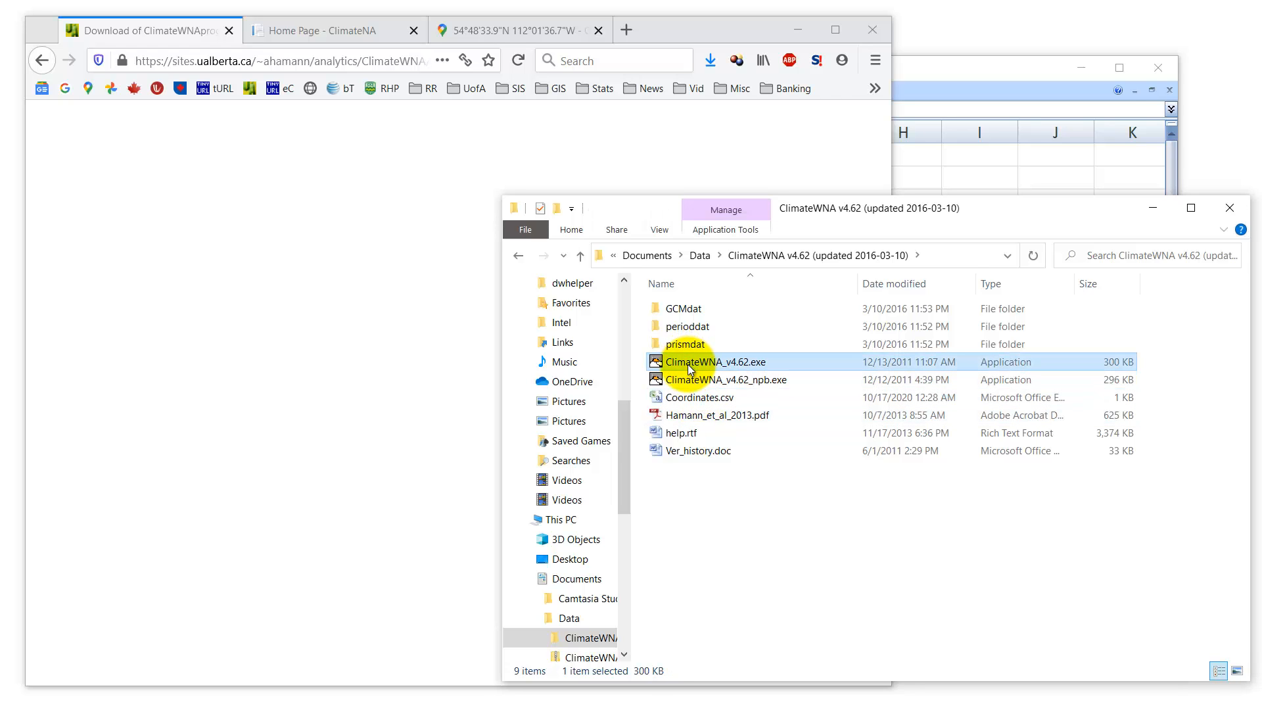
pyautogui.doubleClick(688, 364)
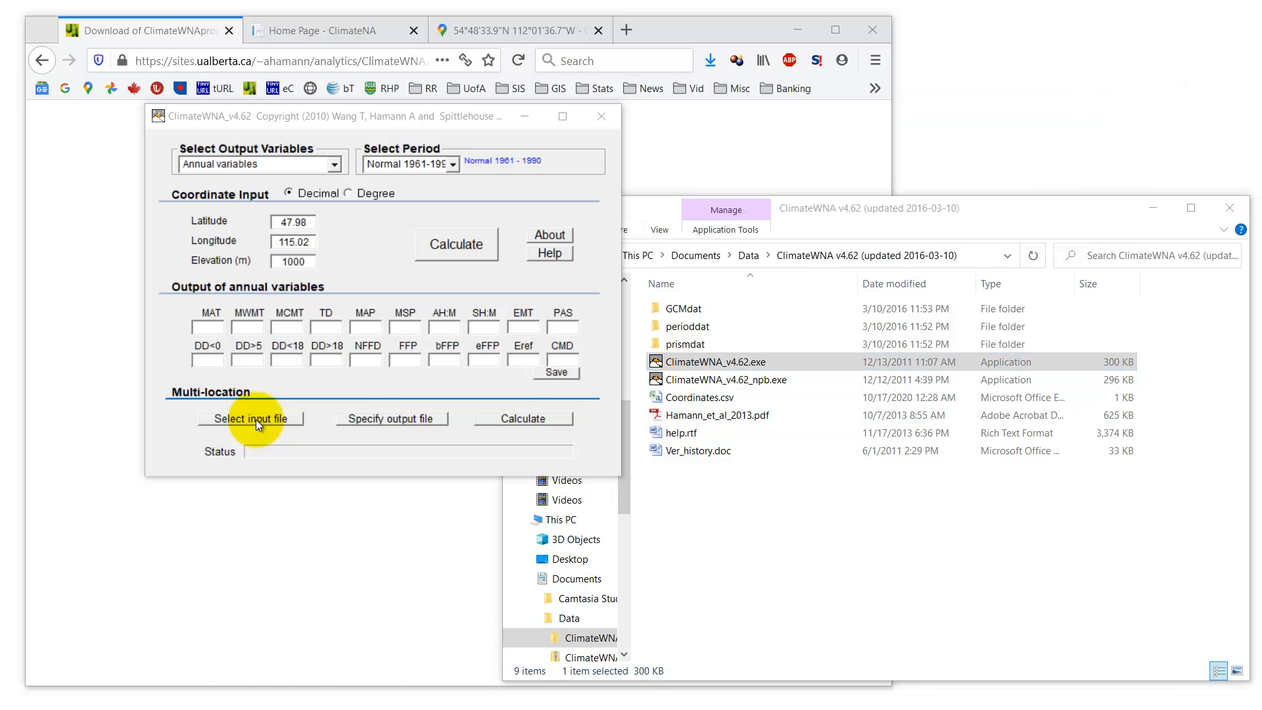
pyautogui.click(255, 419)
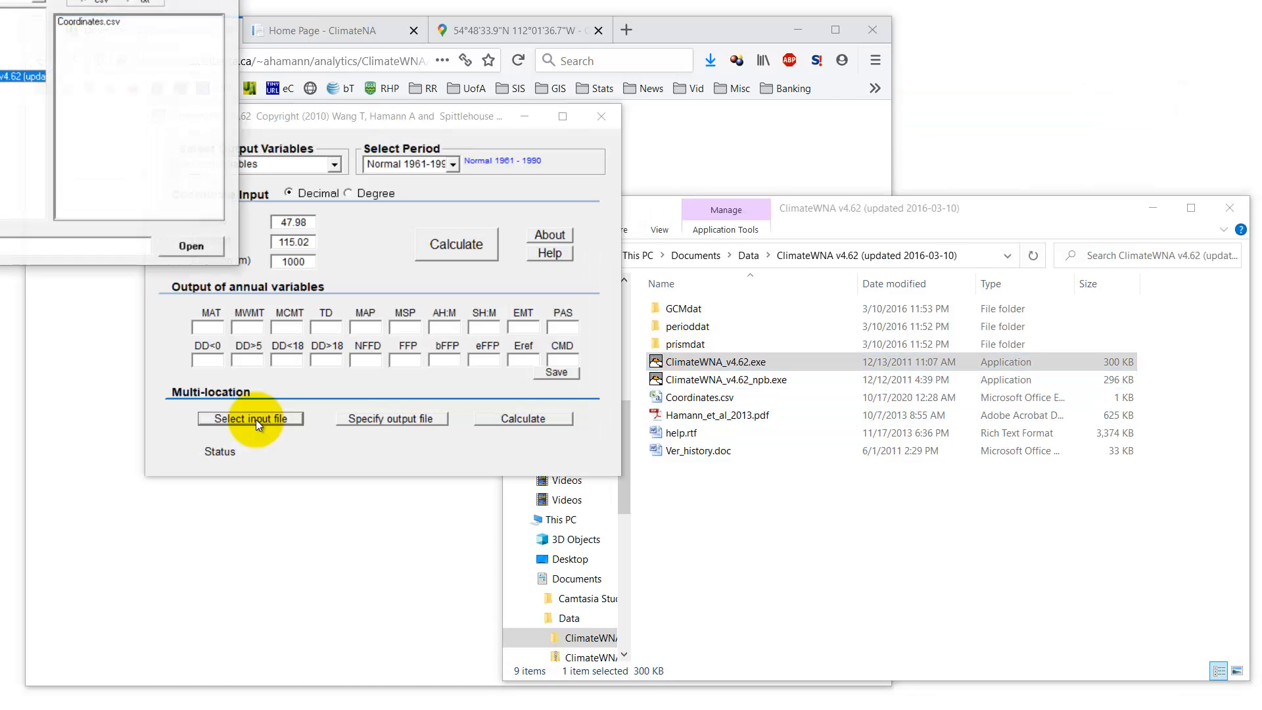
pyautogui.click(88, 23)
pyautogui.click(192, 247)
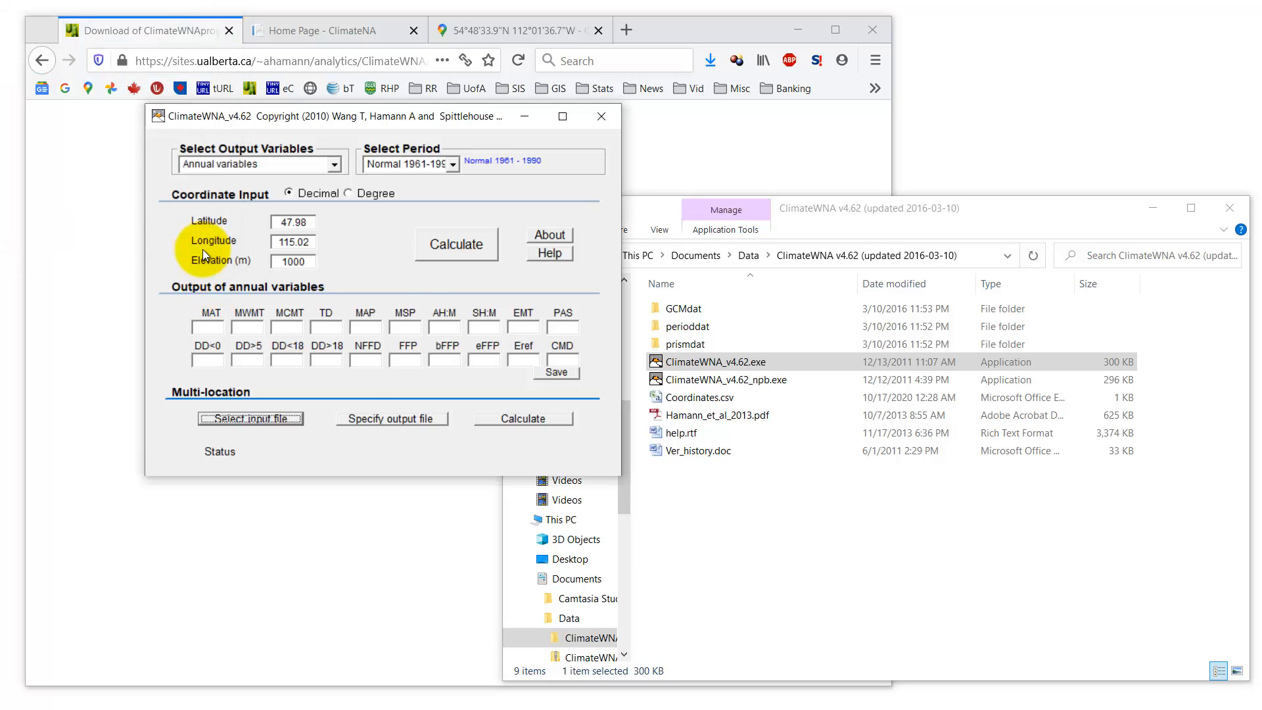
# Set the output file to Coordinates_Normal_1961_1990Y.csv and calculate the annual variables for all locations over the Normal 1961-1990 period
pyautogui.click(390, 419)
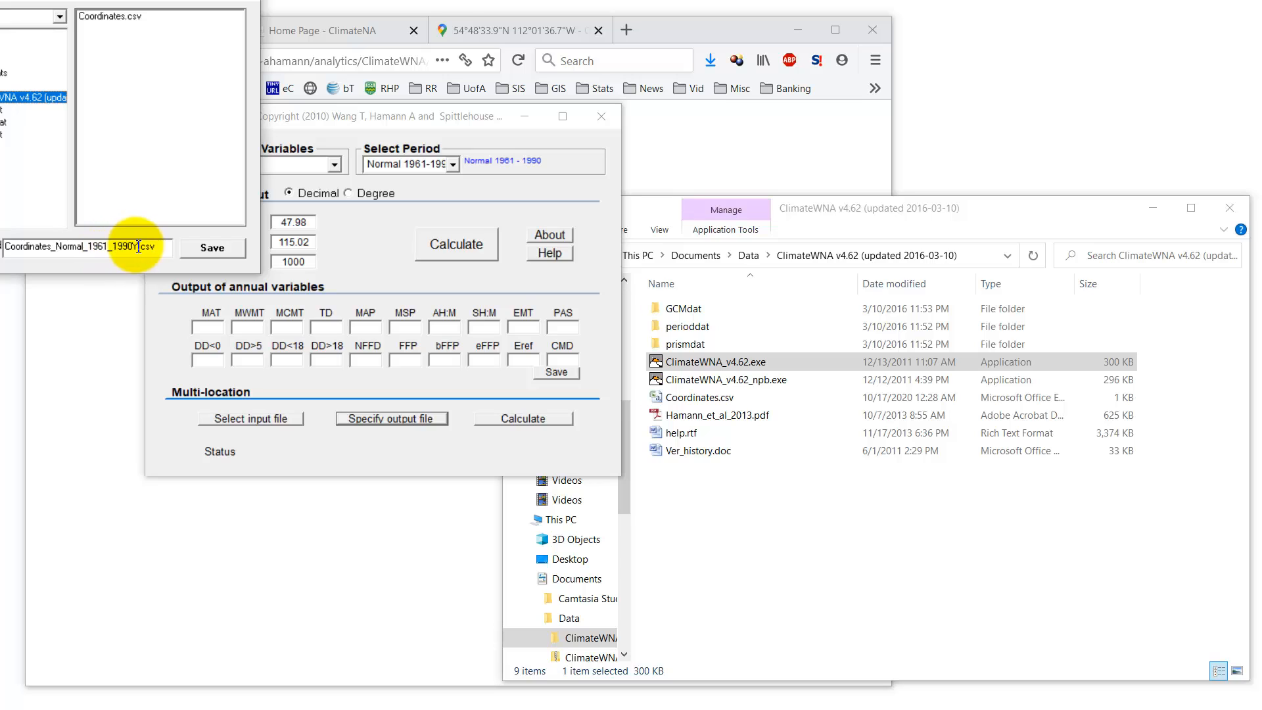
pyautogui.click(223, 250)
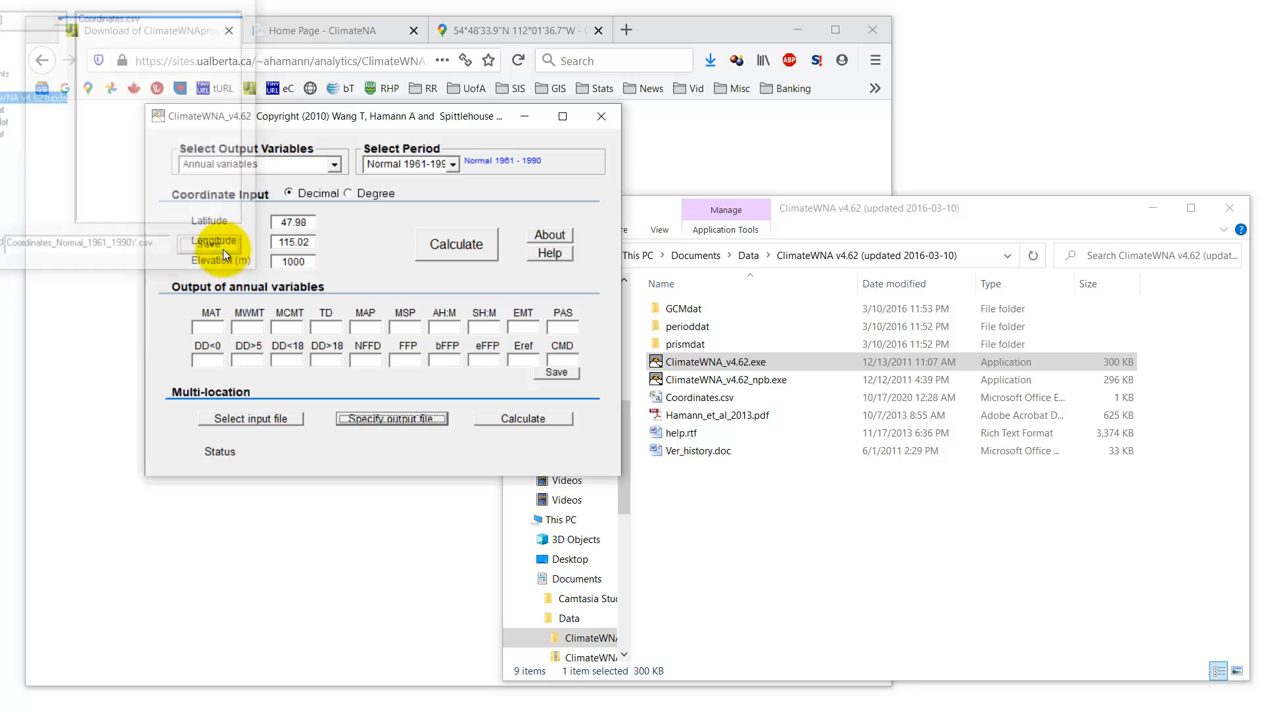
pyautogui.click(532, 418)
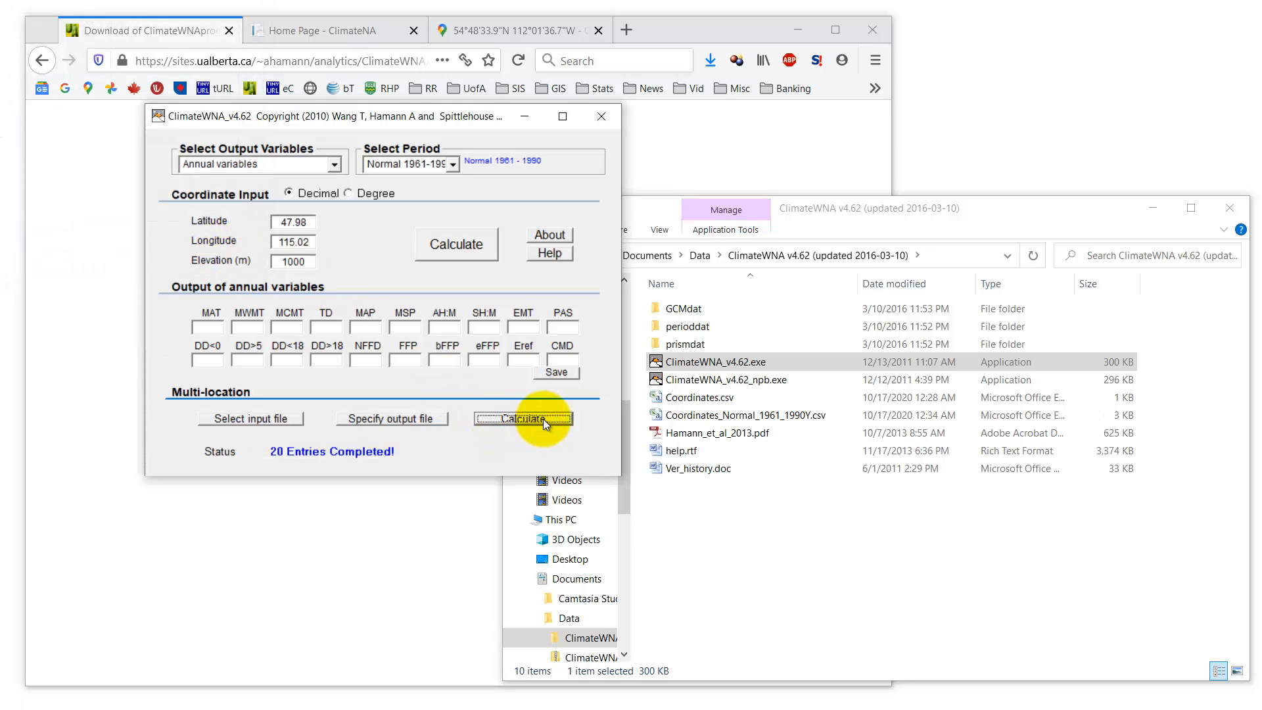
# Open Coordinates_Normal_1961_1990Y.csv from the ClimateWNA folder in Excel to inspect the climate variables
pyautogui.click(744, 420)
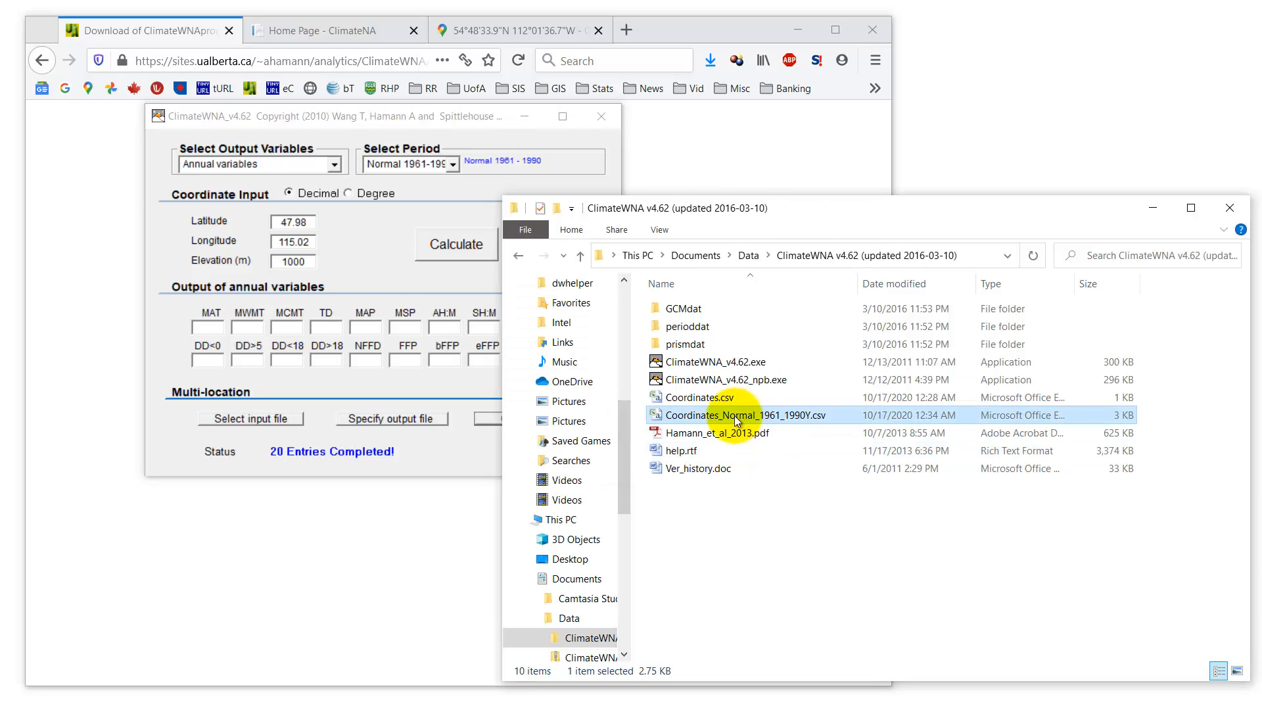
pyautogui.doubleClick(722, 418)
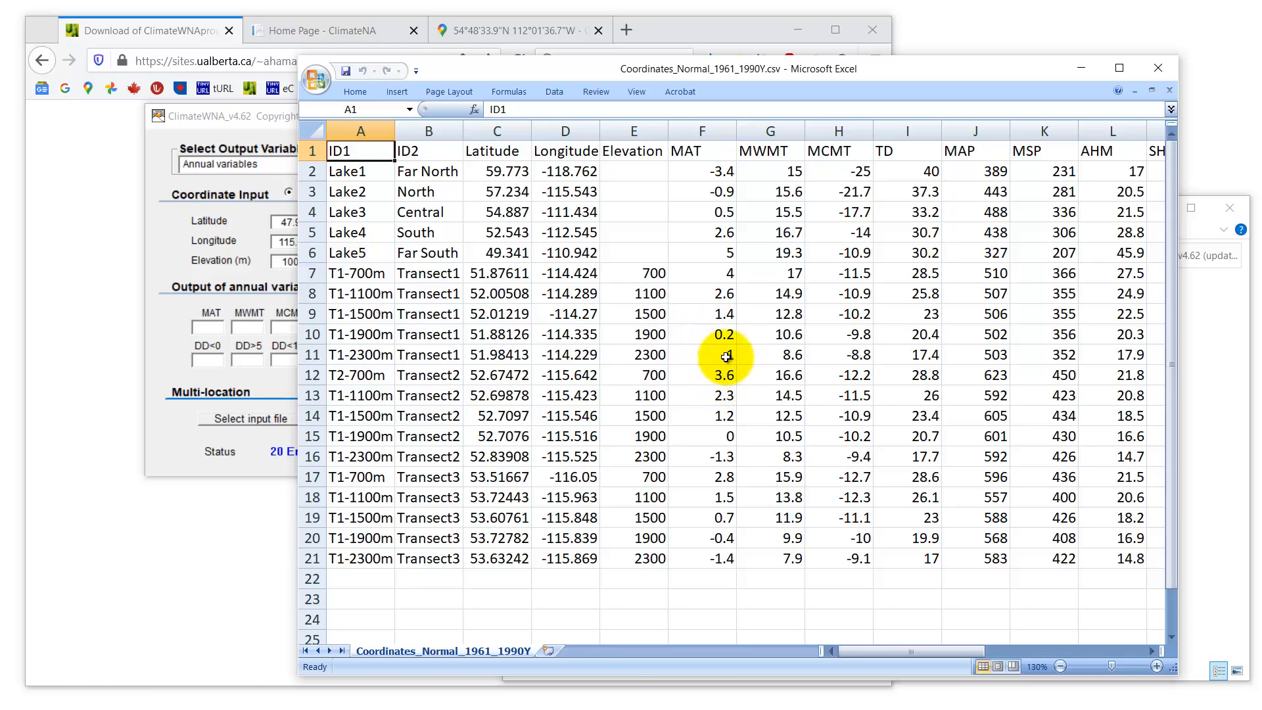
# Open the ClimateWNA help document, read the definitions of the annual, seasonal and monthly climate variables, and close it
pyautogui.moveTo(911, 652)
pyautogui.mouseDown()
pyautogui.moveTo(1088, 657)
pyautogui.moveTo(887, 660)
pyautogui.mouseUp()
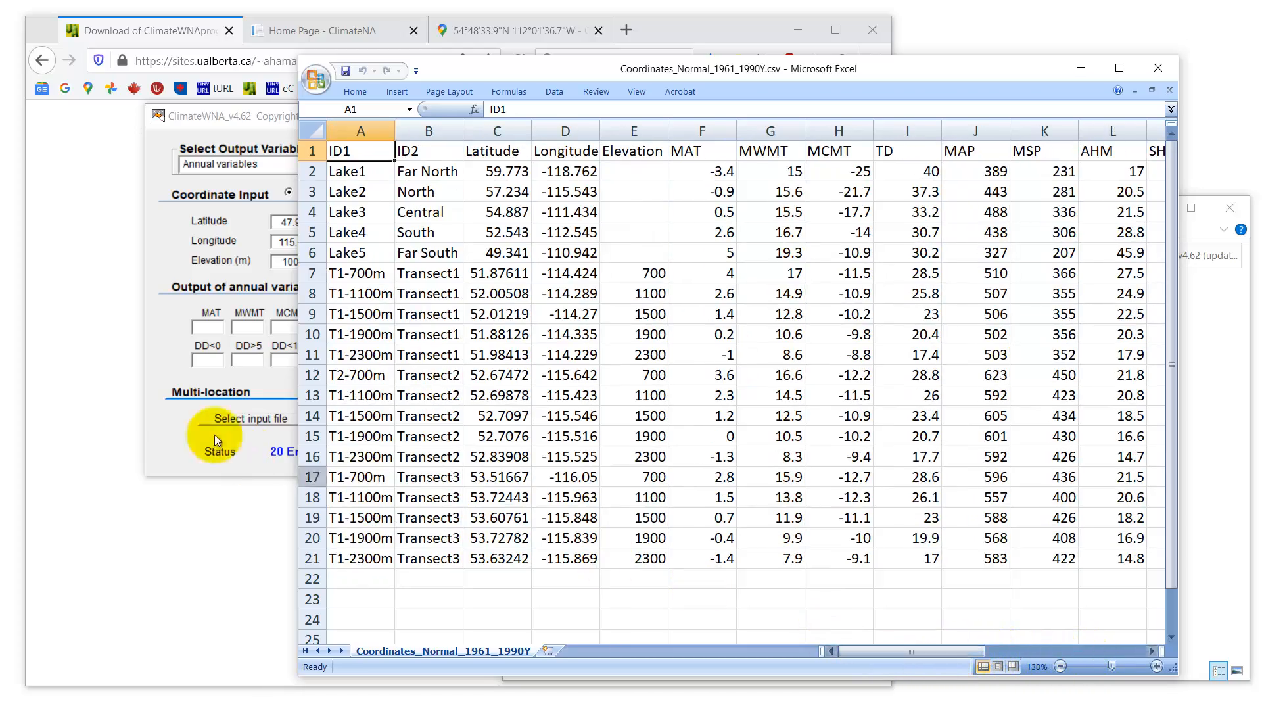
pyautogui.click(169, 239)
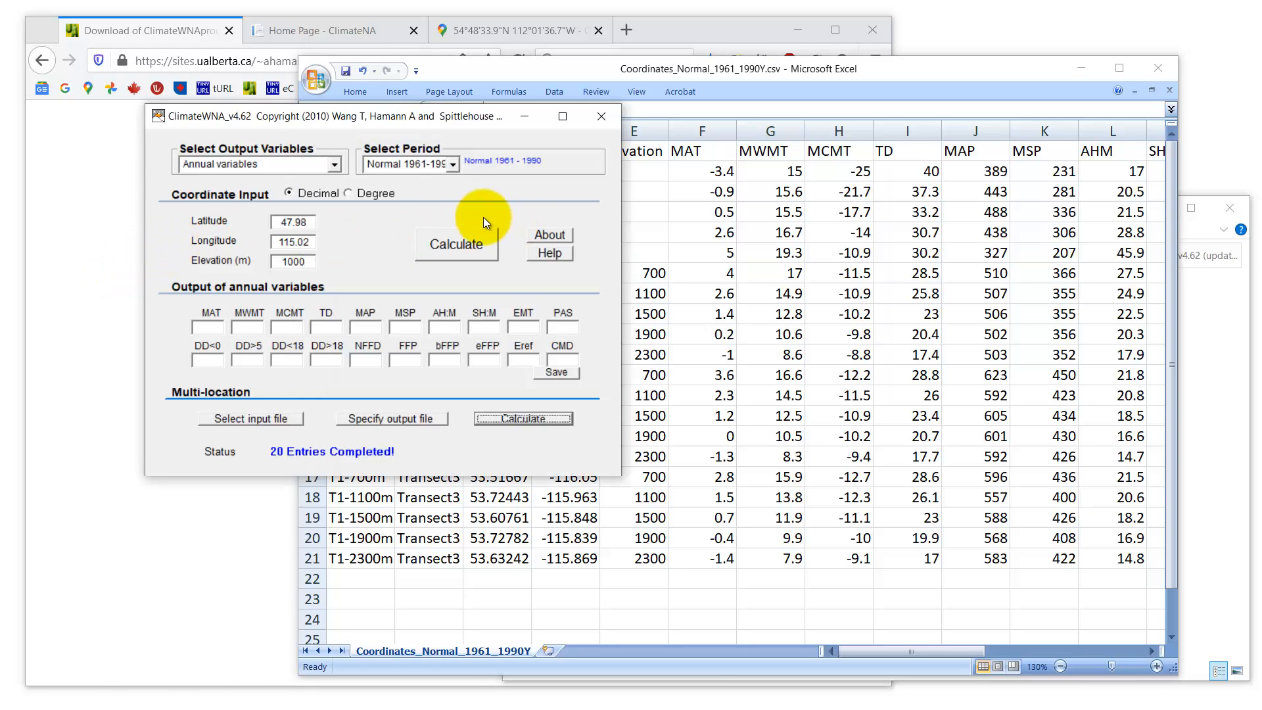
pyautogui.click(550, 254)
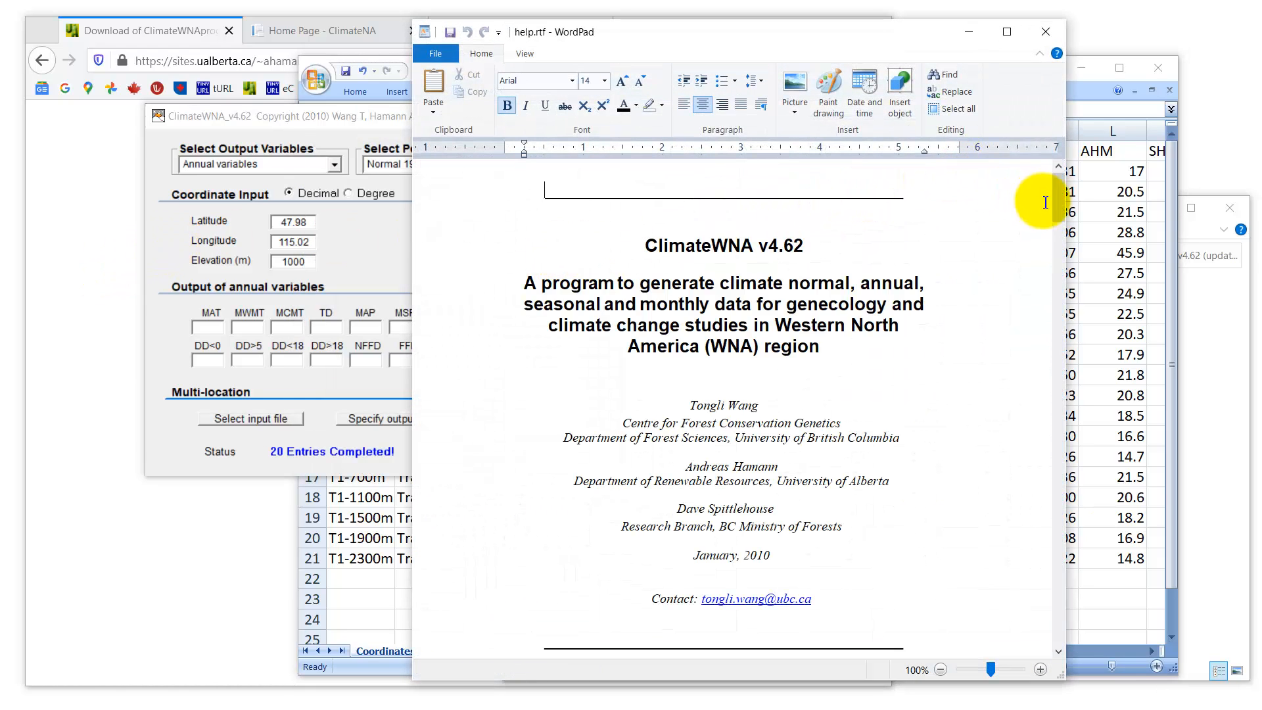
pyautogui.moveTo(1058, 202); pyautogui.dragTo(1085, 375)
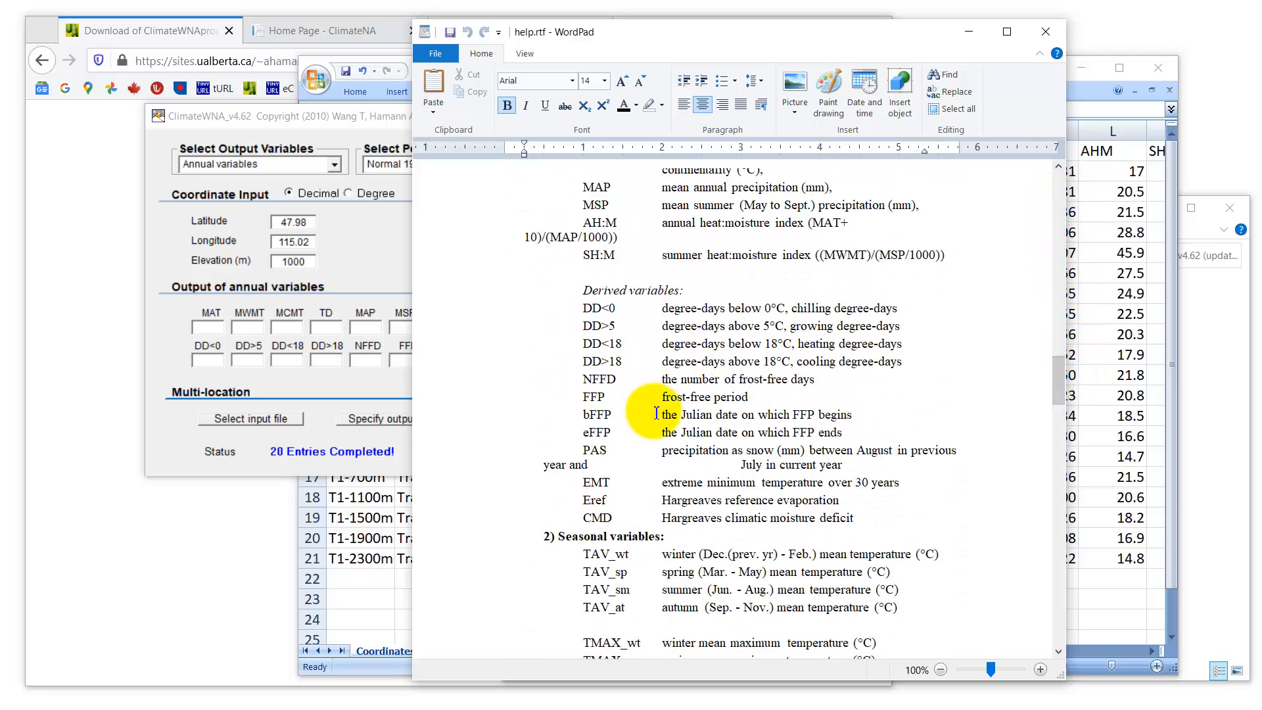
pyautogui.scroll(3, 625, 347)
pyautogui.scroll(-4, 723, 309)
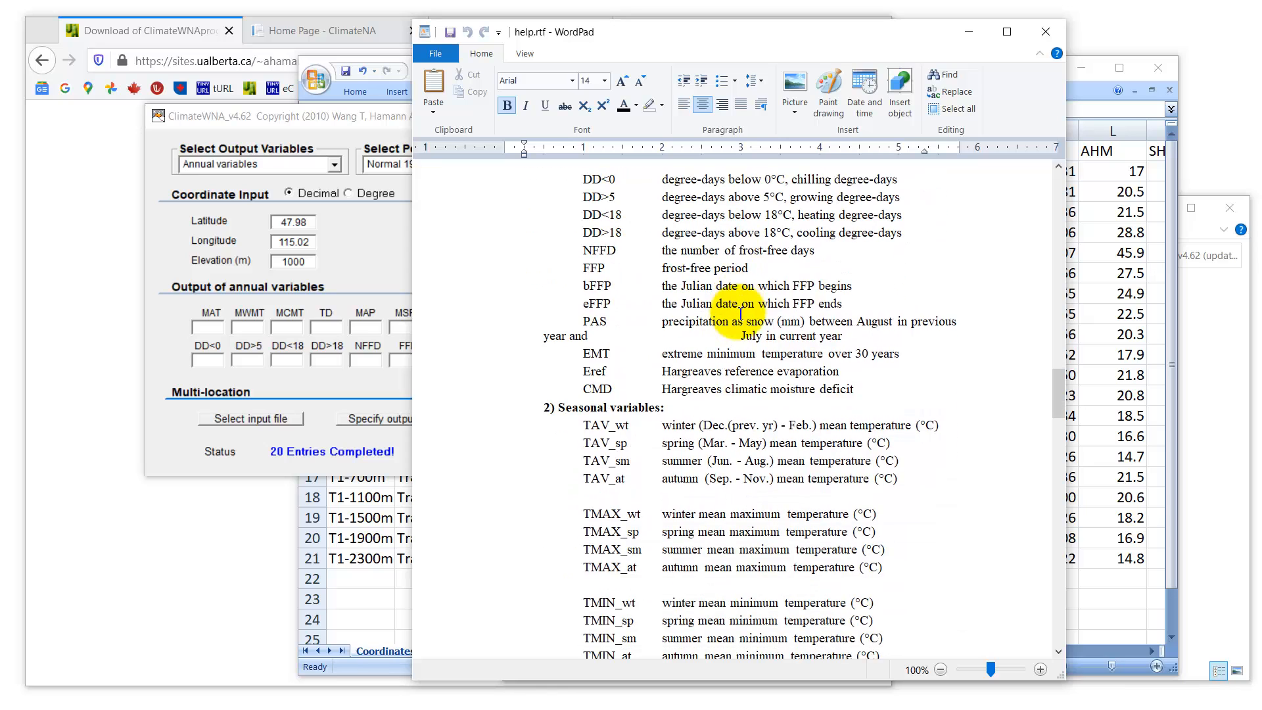
pyautogui.scroll(-4, 741, 315)
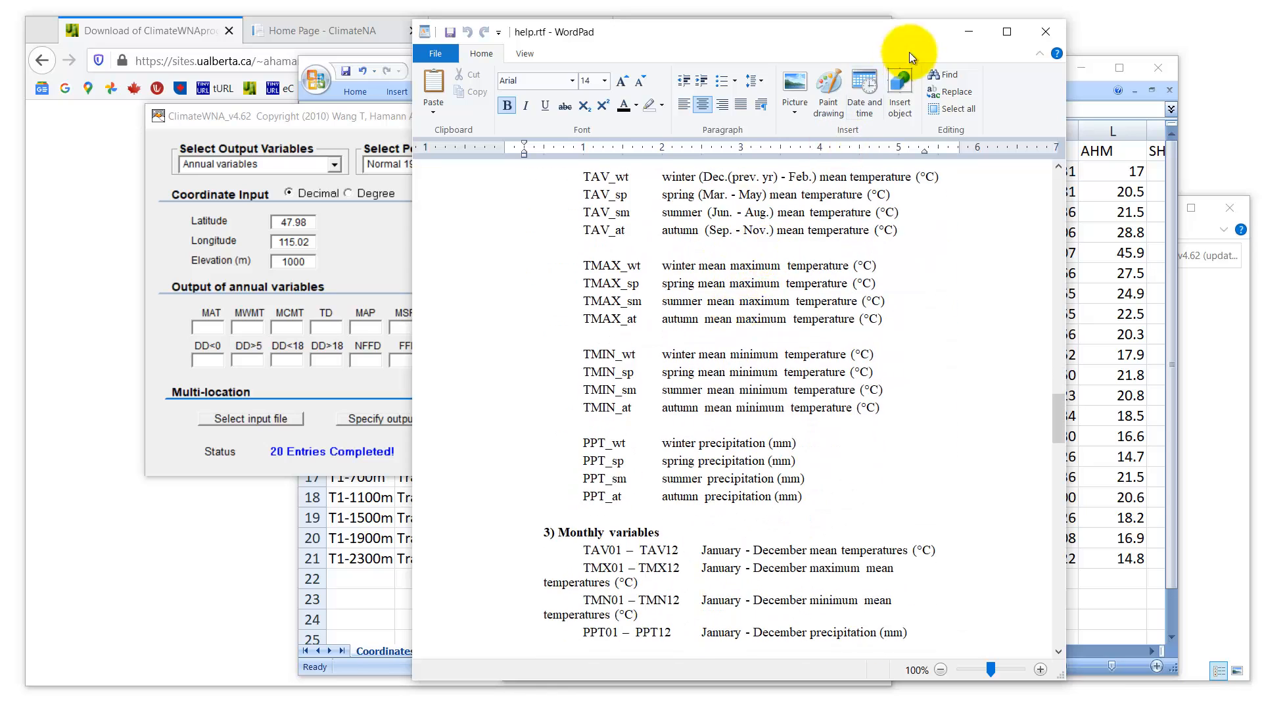
pyautogui.click(1045, 32)
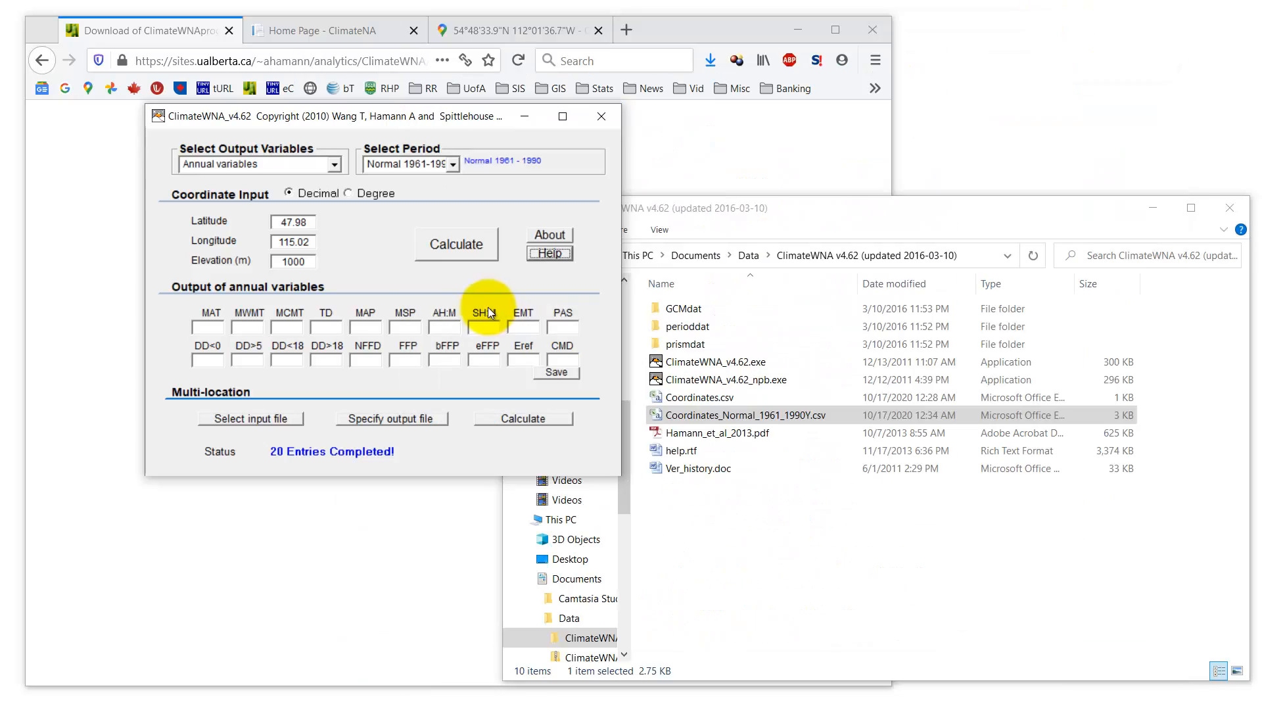
# Set the ClimateWNA period to Future Periods with the EnsembleMean_rcp85_2080s.gcm projection
pyautogui.click(452, 165)
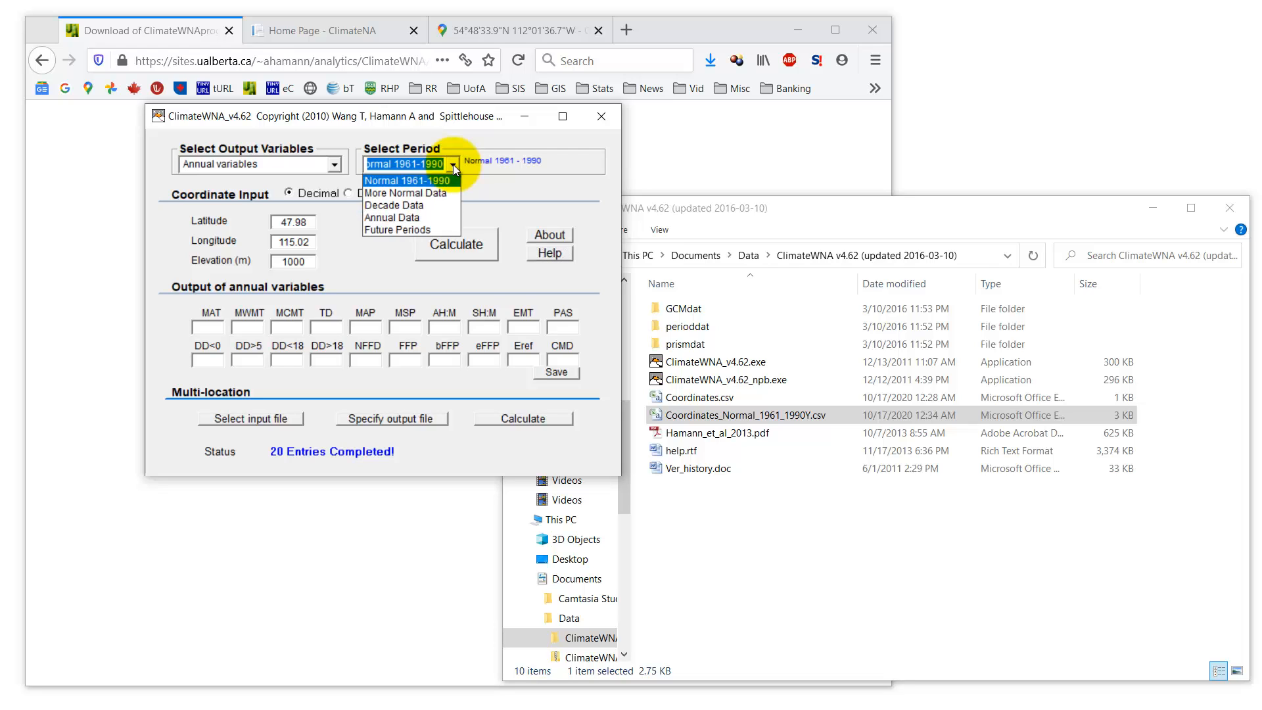
pyautogui.click(400, 230)
pyautogui.scroll(-2, 475, 302)
pyautogui.scroll(-3, 475, 302)
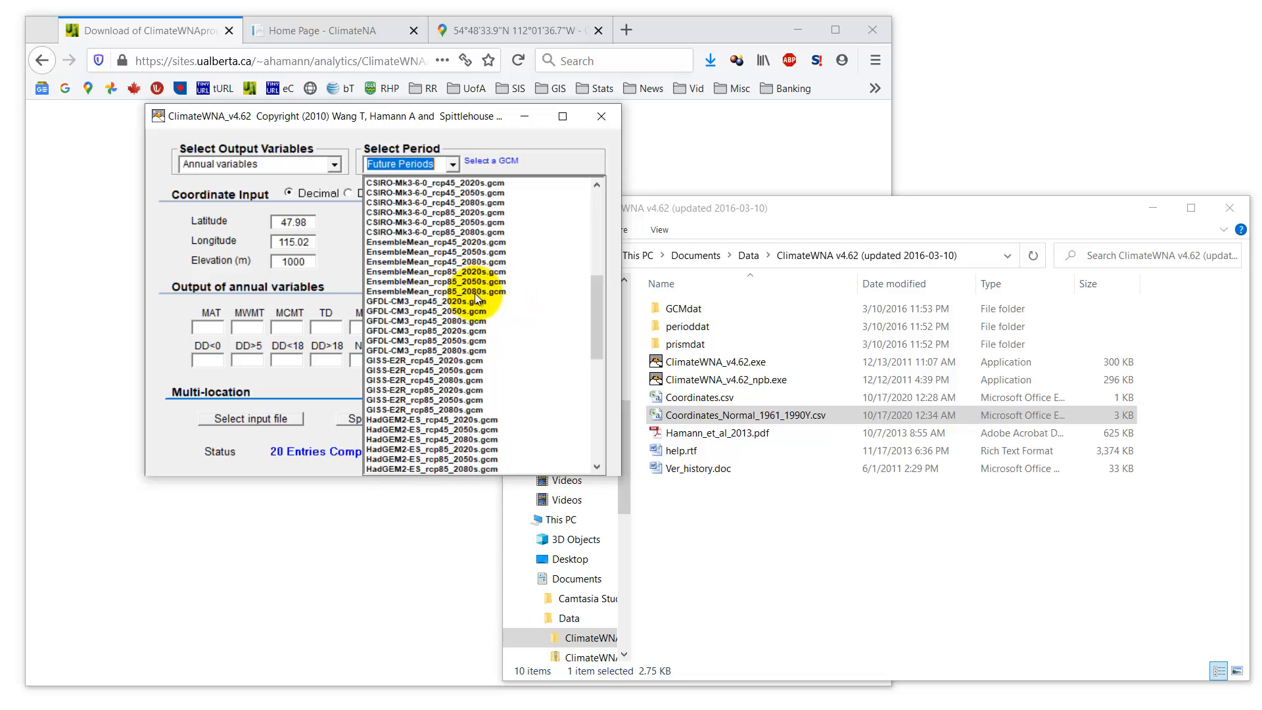
pyautogui.click(413, 292)
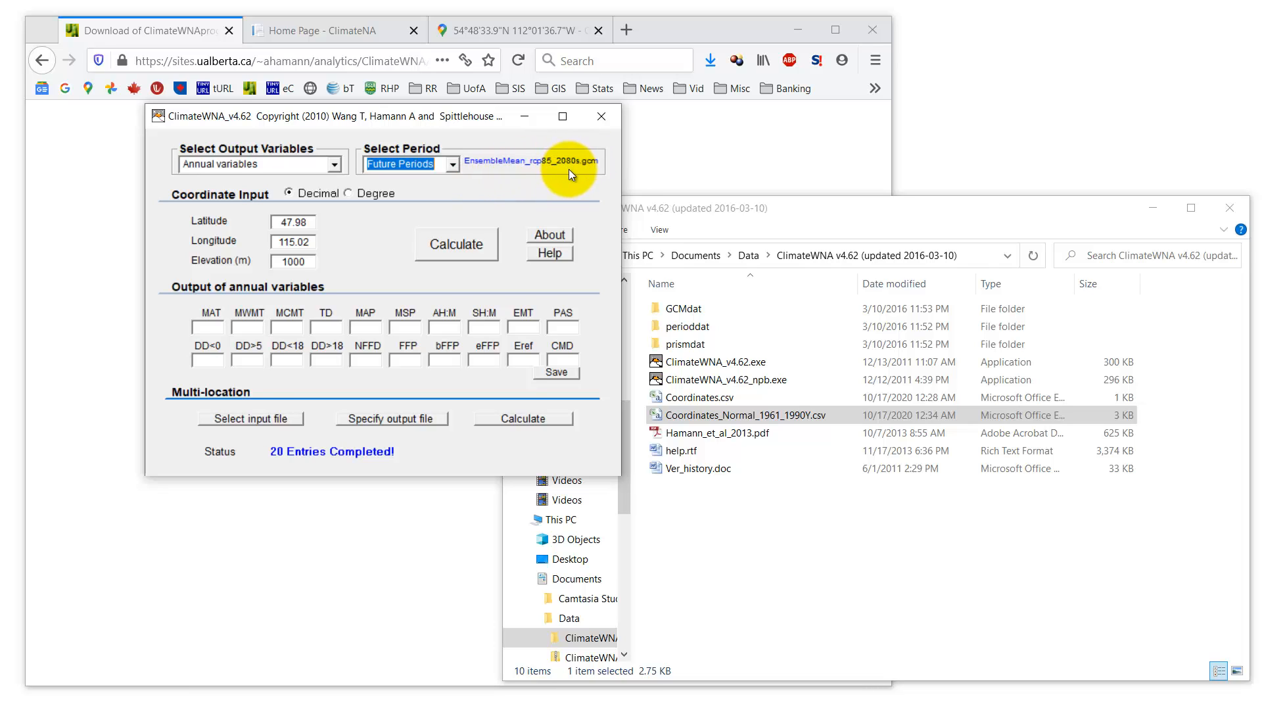
# Calculate the annual variables for all locations in Coordinates.csv, writing the output to Coordinates_EnsembleMean_rcp85_2080sY.csv
pyautogui.click(263, 419)
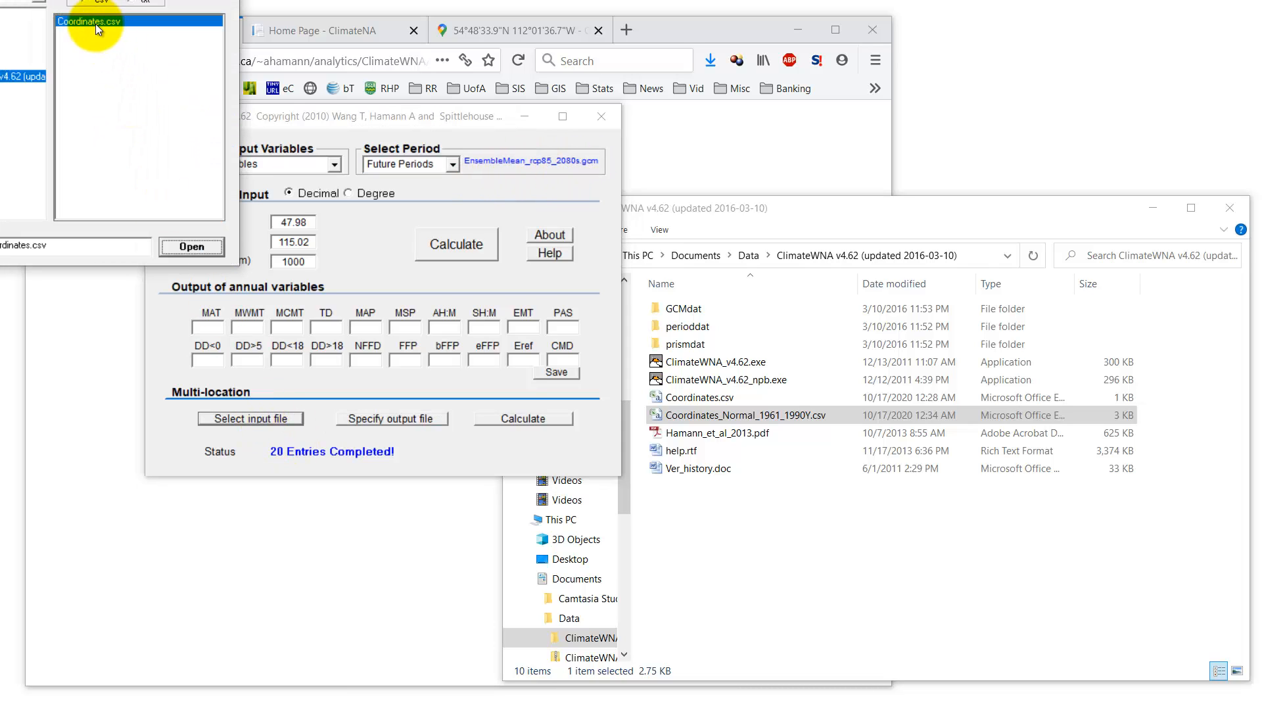
pyautogui.click(96, 24)
pyautogui.click(218, 251)
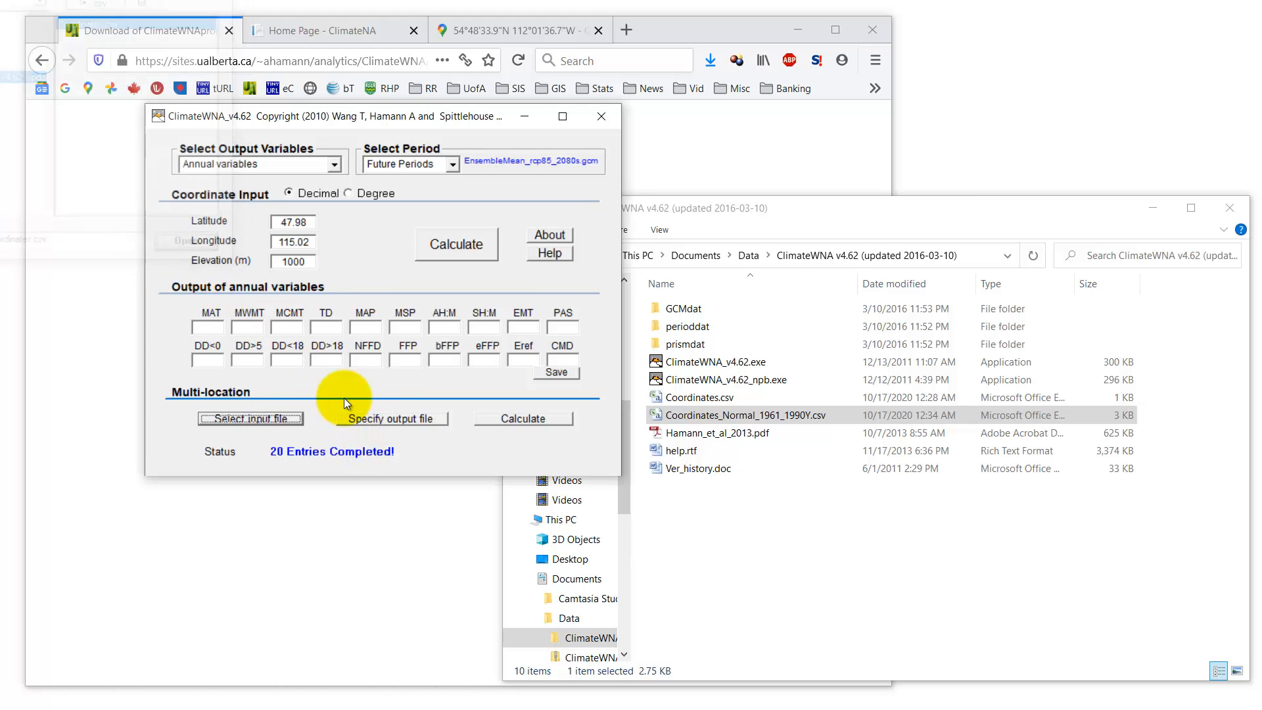
pyautogui.click(393, 422)
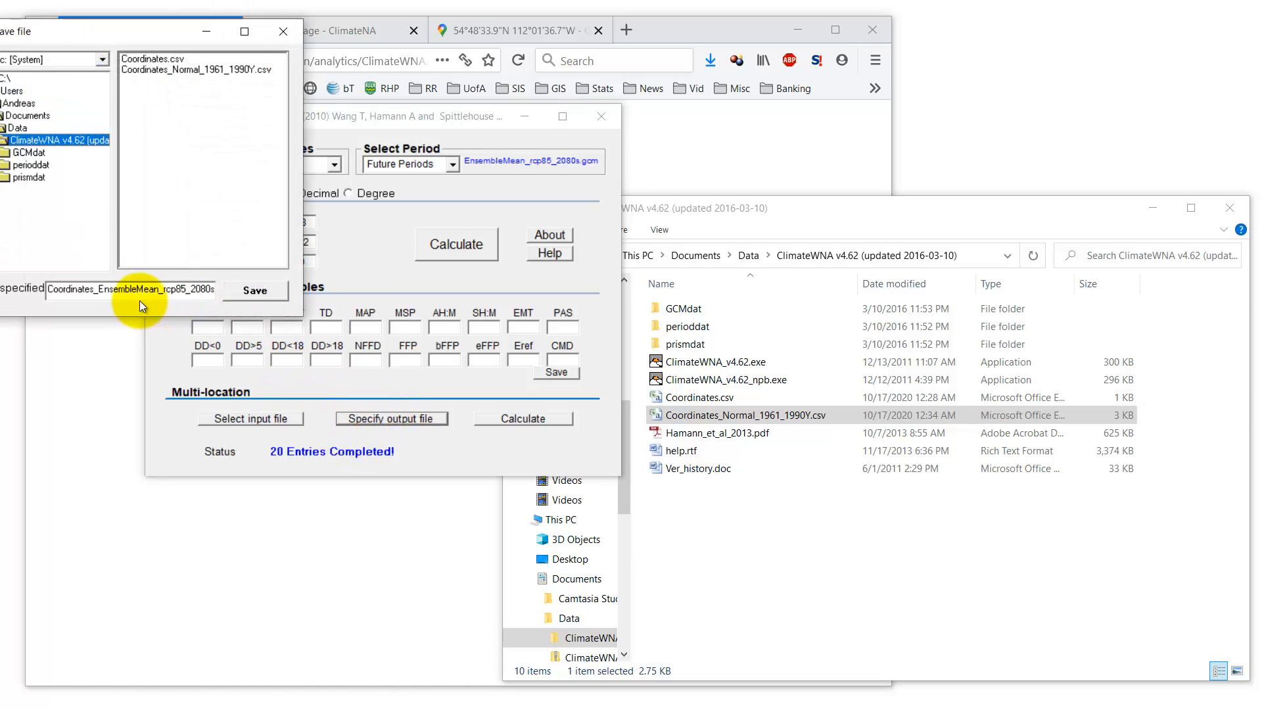
pyautogui.click(267, 290)
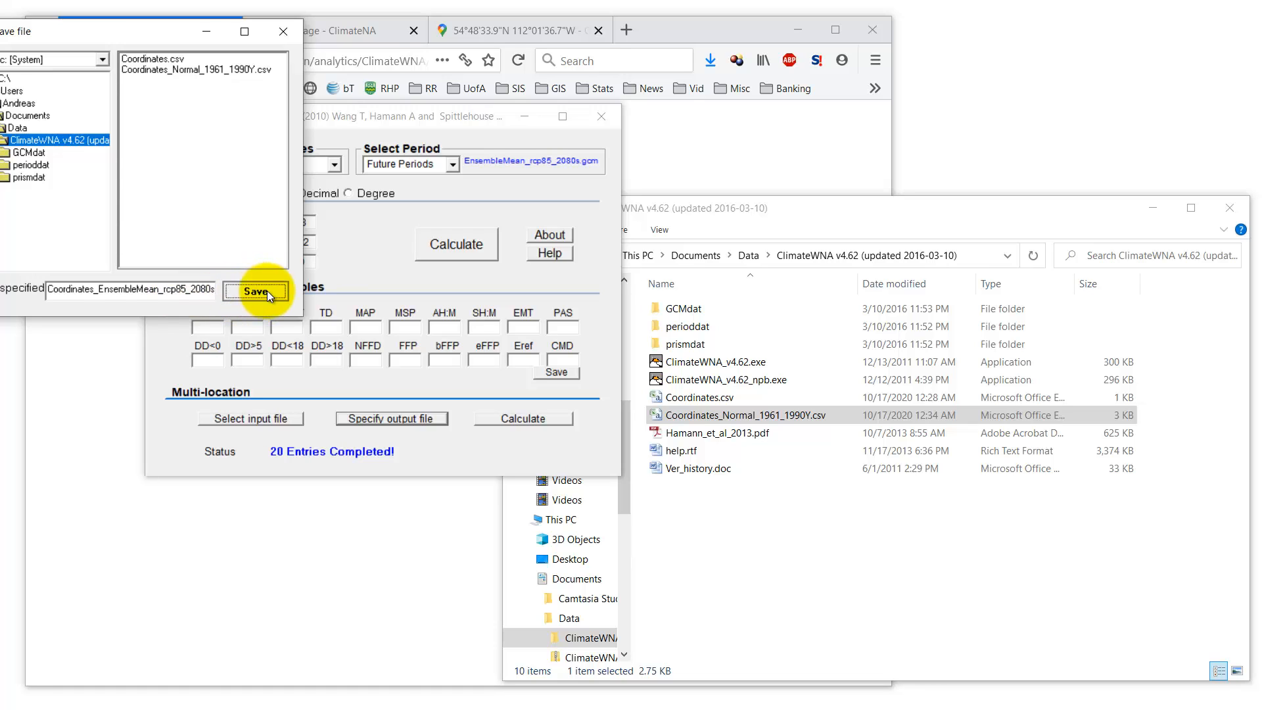
pyautogui.click(537, 419)
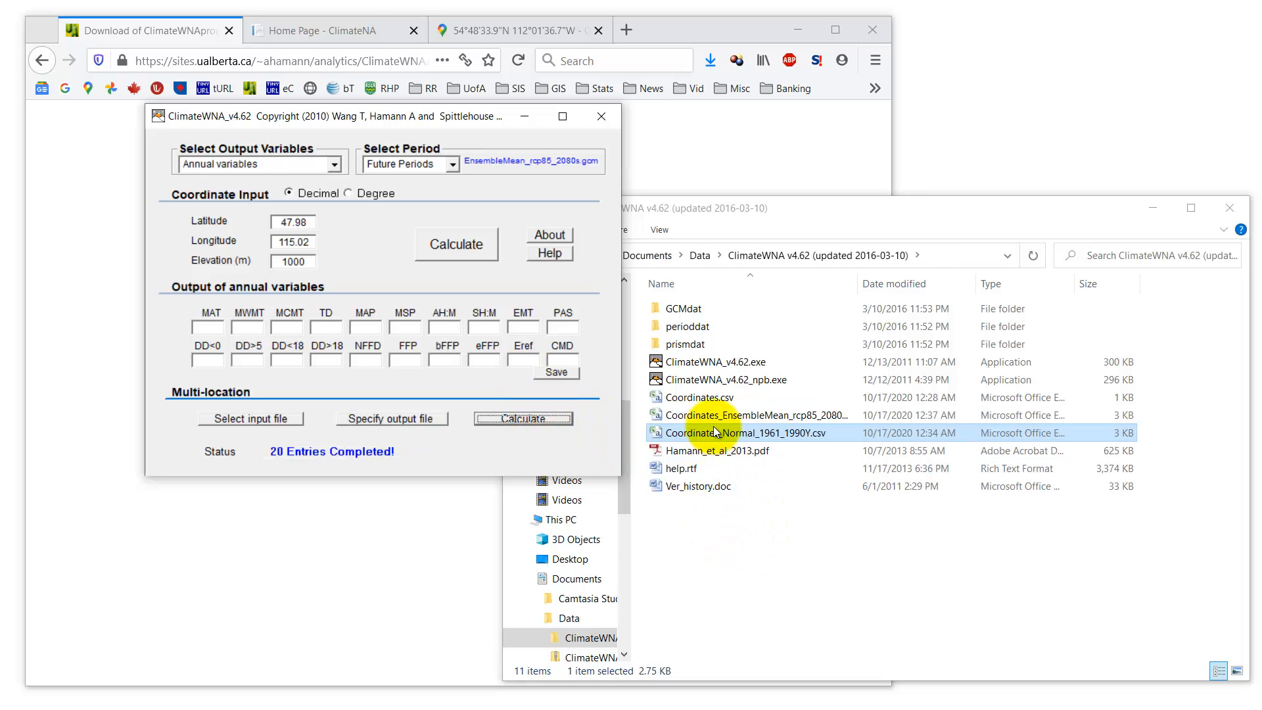
# Open Coordinates_EnsembleMean_rcp85_2080sY.csv in Excel and compare its climate values with those in Coordinates_Normal_1961_1990Y.csv
pyautogui.doubleClick(716, 416)
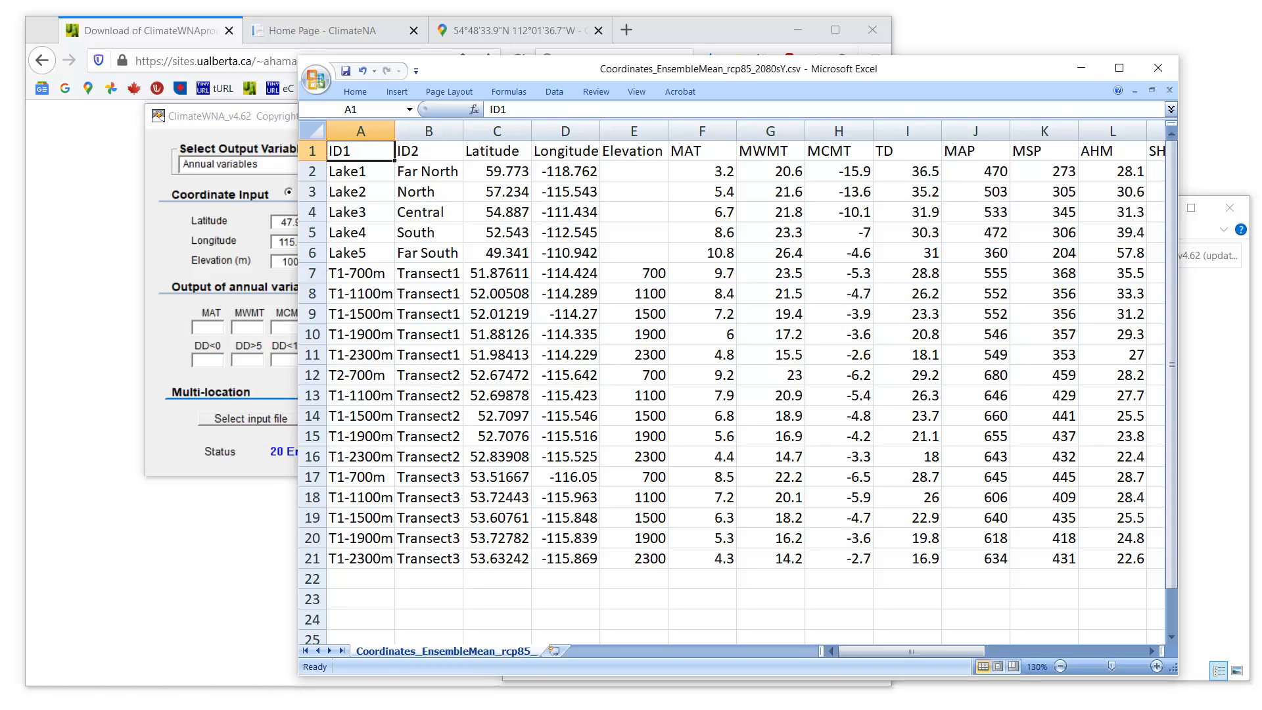
pyautogui.hotkey('alt', 'Tab')
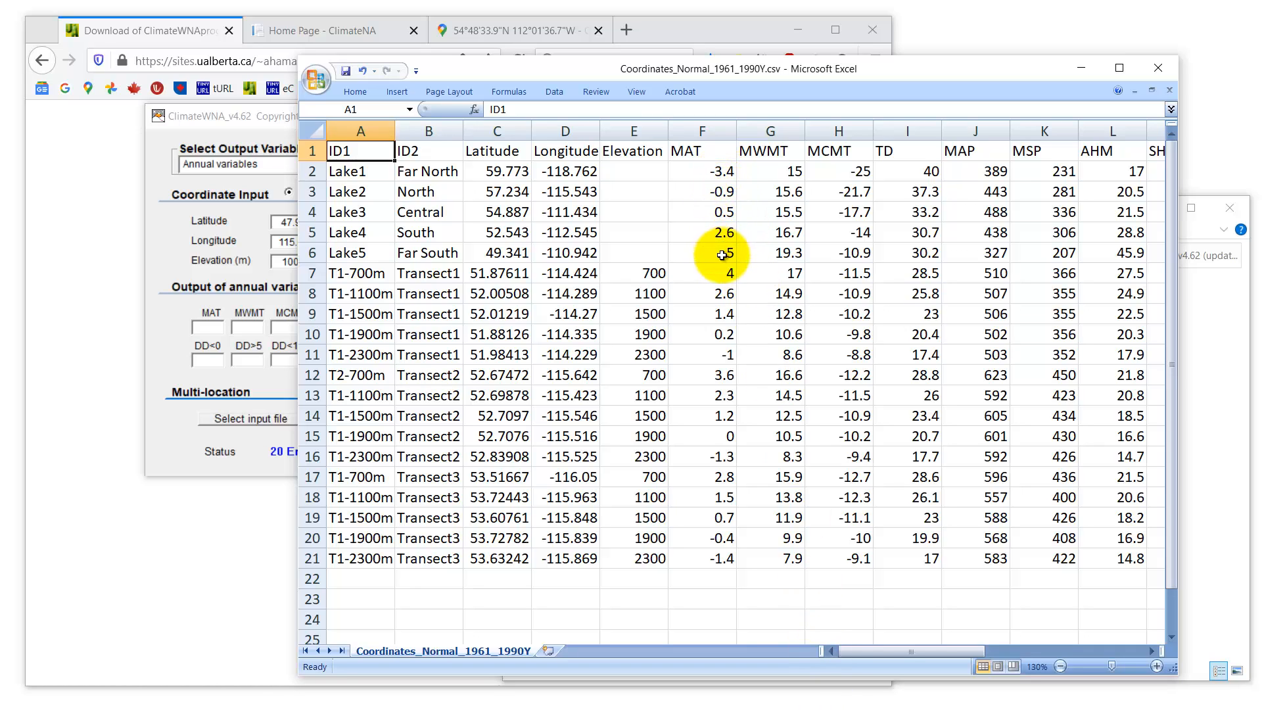
pyautogui.hotkey('alt', 'Tab')
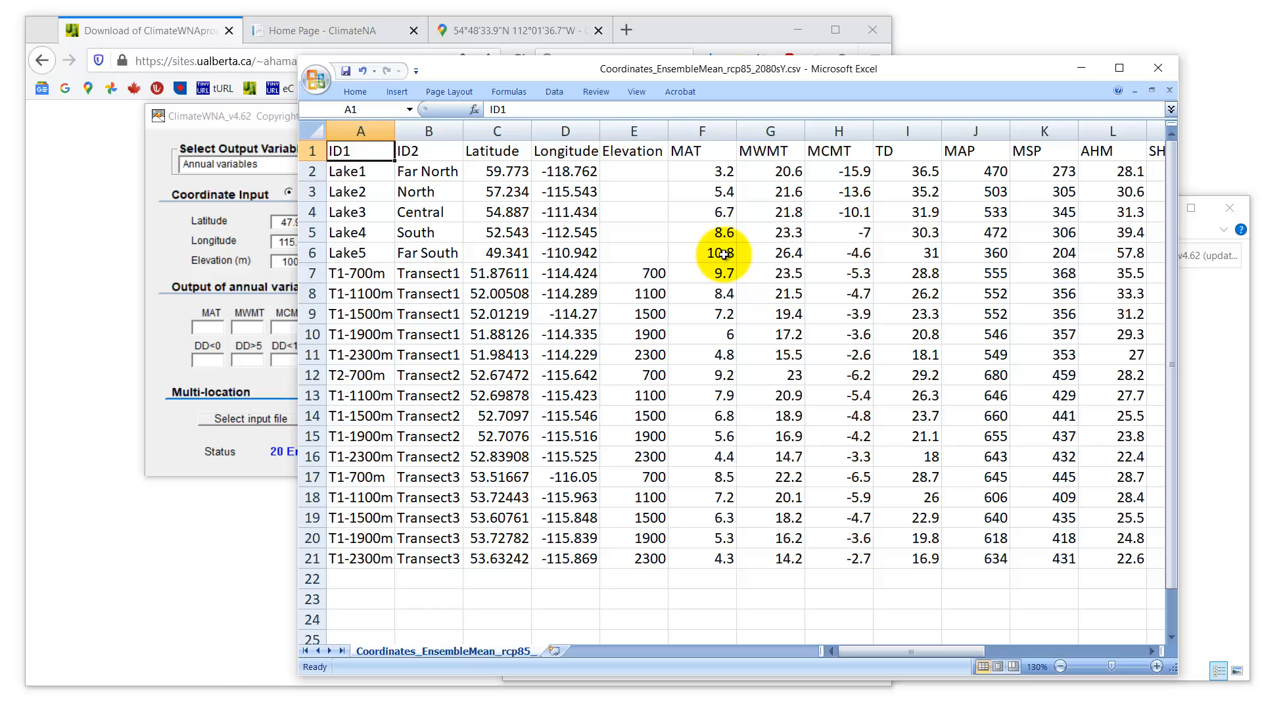
# Review the periods ClimateWNA offers under Decade Data and Annual Data, and close the program
pyautogui.click(219, 123)
pyautogui.click(452, 165)
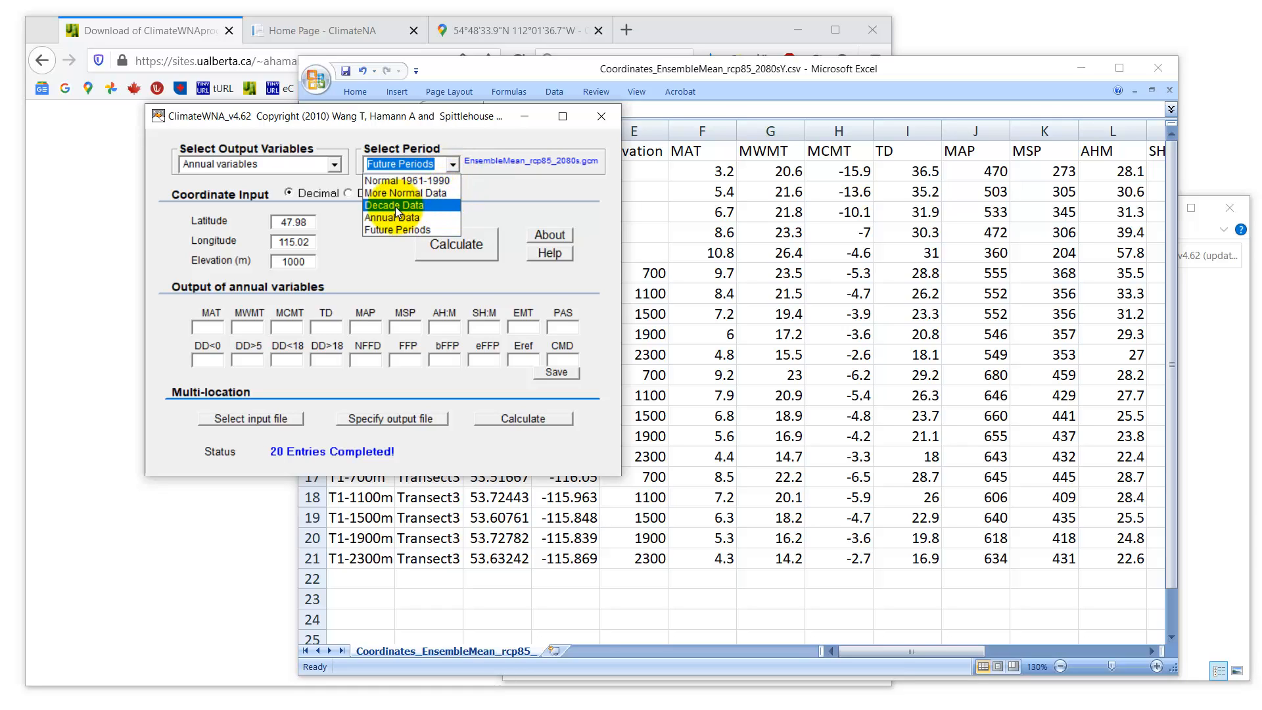
pyautogui.click(408, 207)
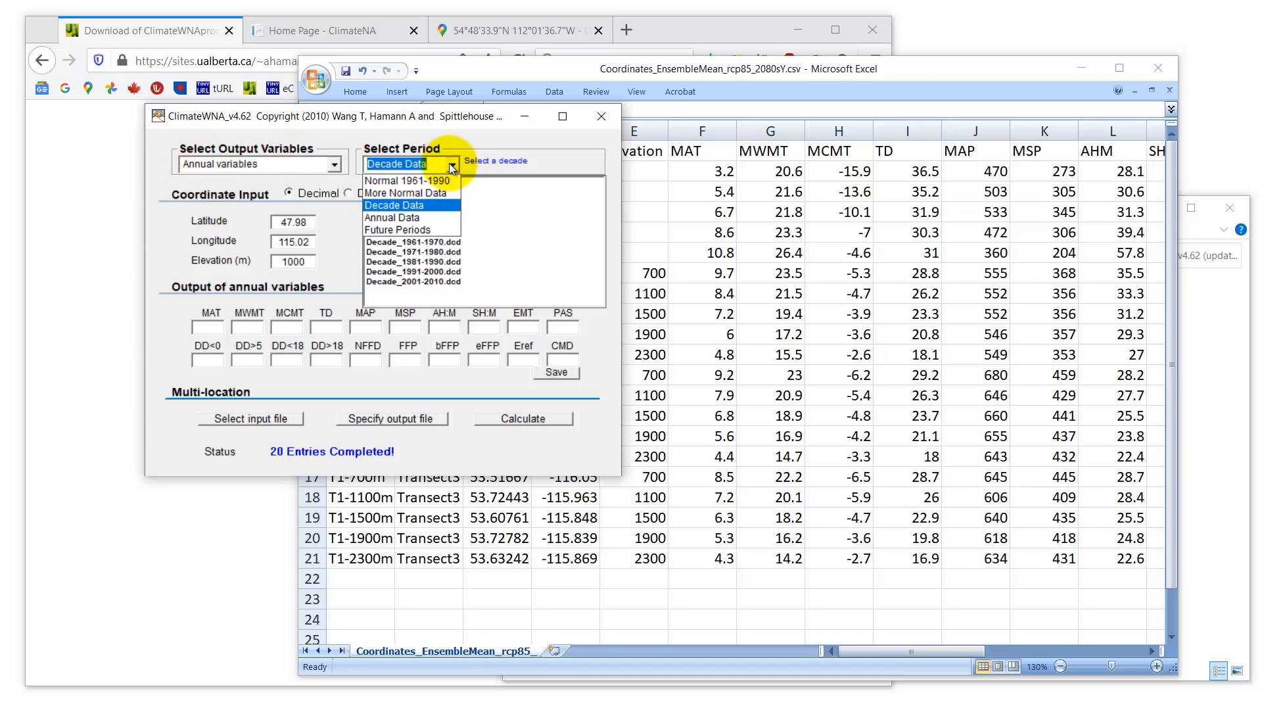
pyautogui.click(407, 217)
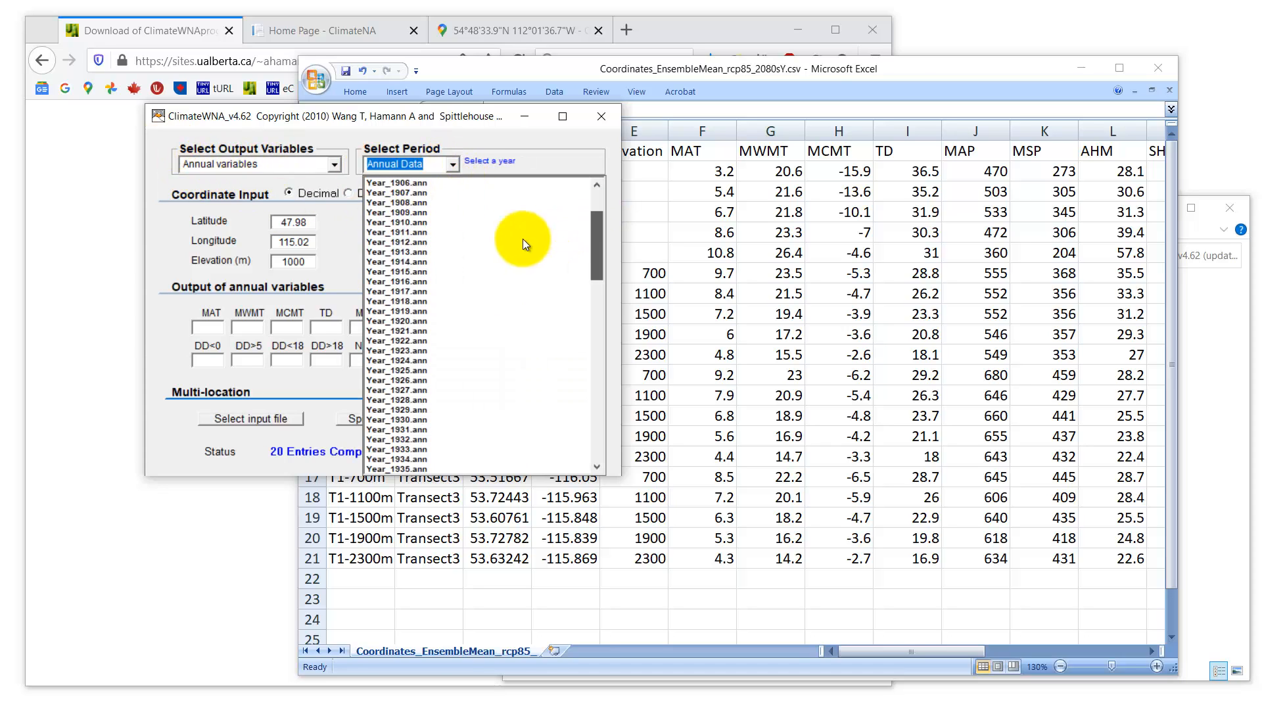
pyautogui.moveTo(596, 240); pyautogui.dragTo(603, 216)
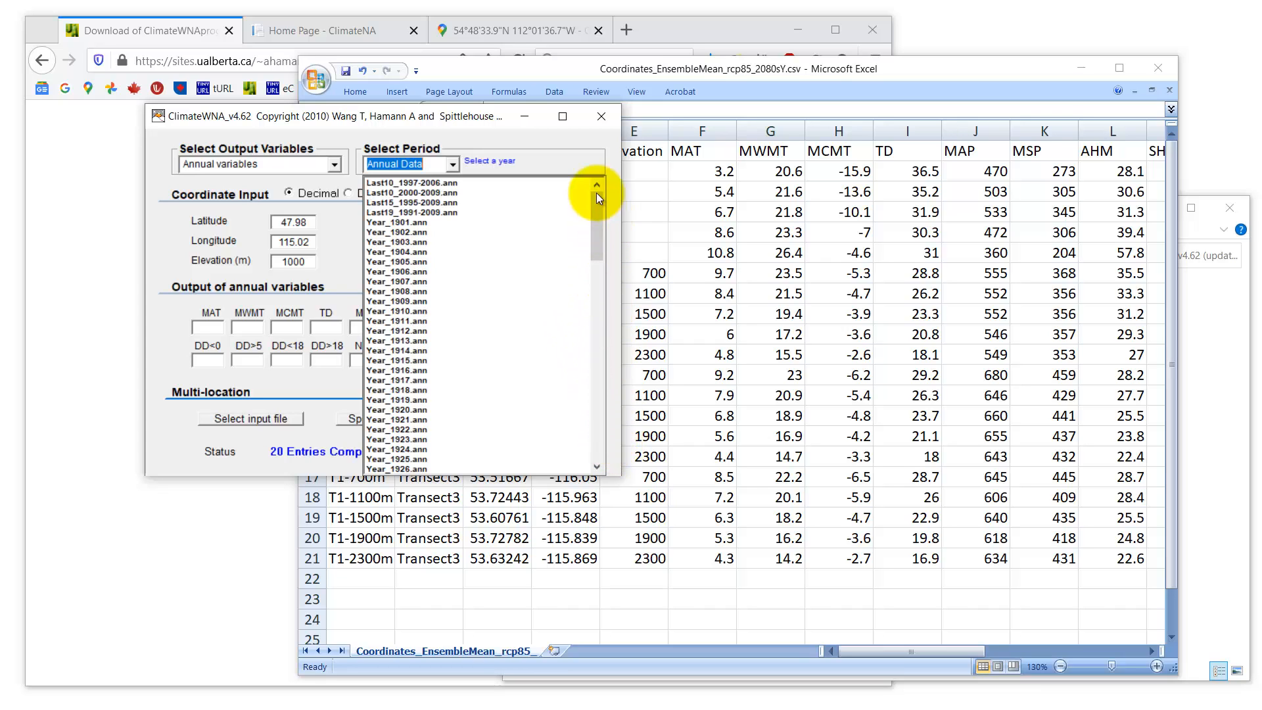
pyautogui.click(601, 117)
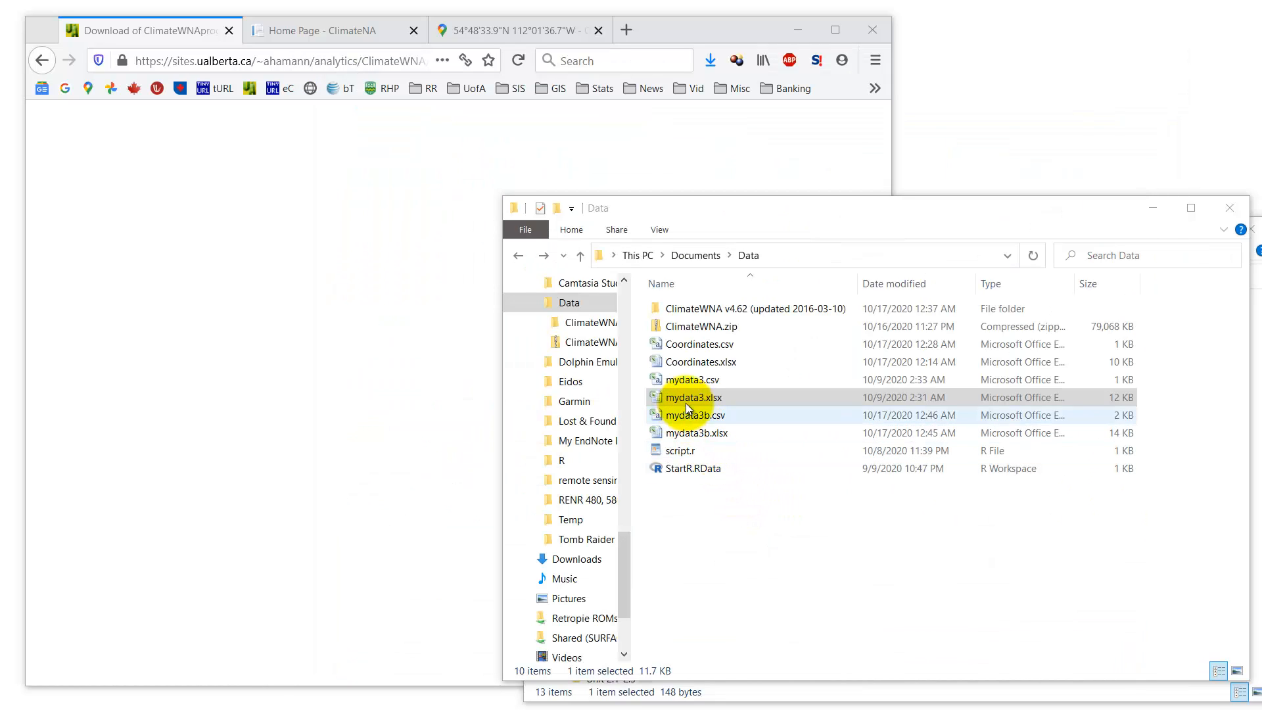
# Bring up mydata3.xlsx from the Data folder in Excel, declining to reopen the already open workbook
pyautogui.click(687, 398)
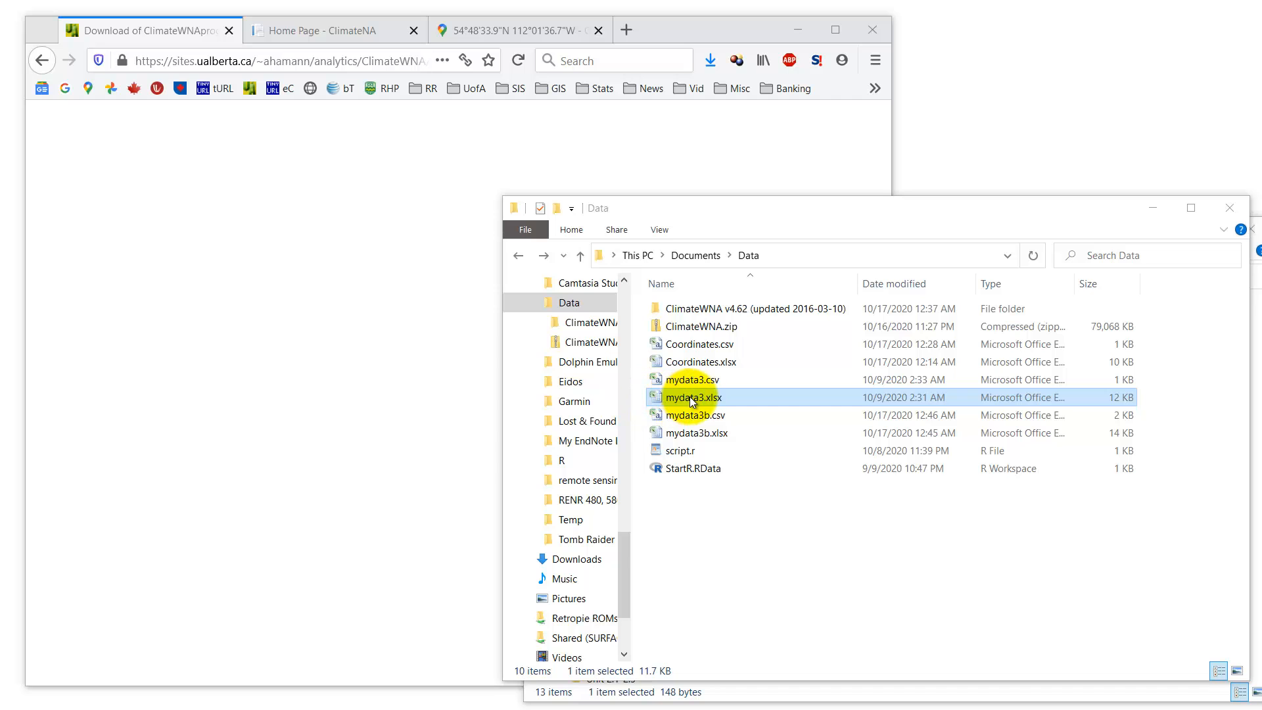
pyautogui.doubleClick(661, 397)
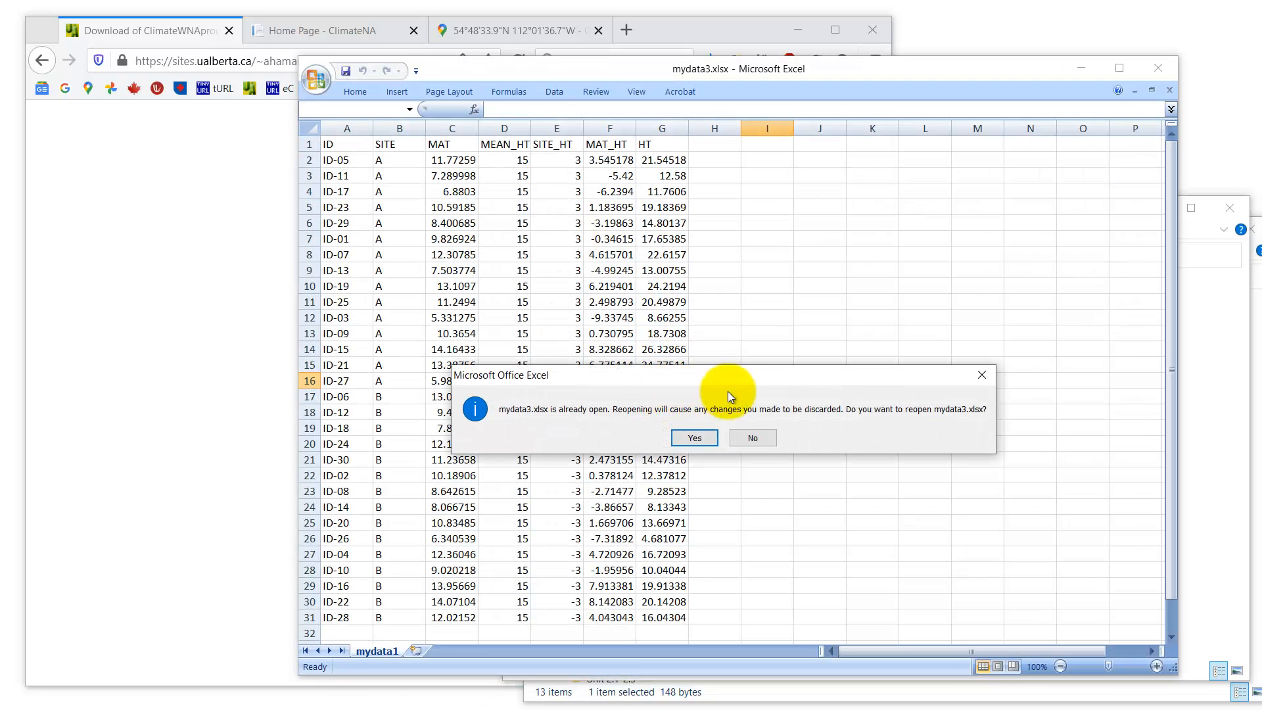
pyautogui.click(764, 438)
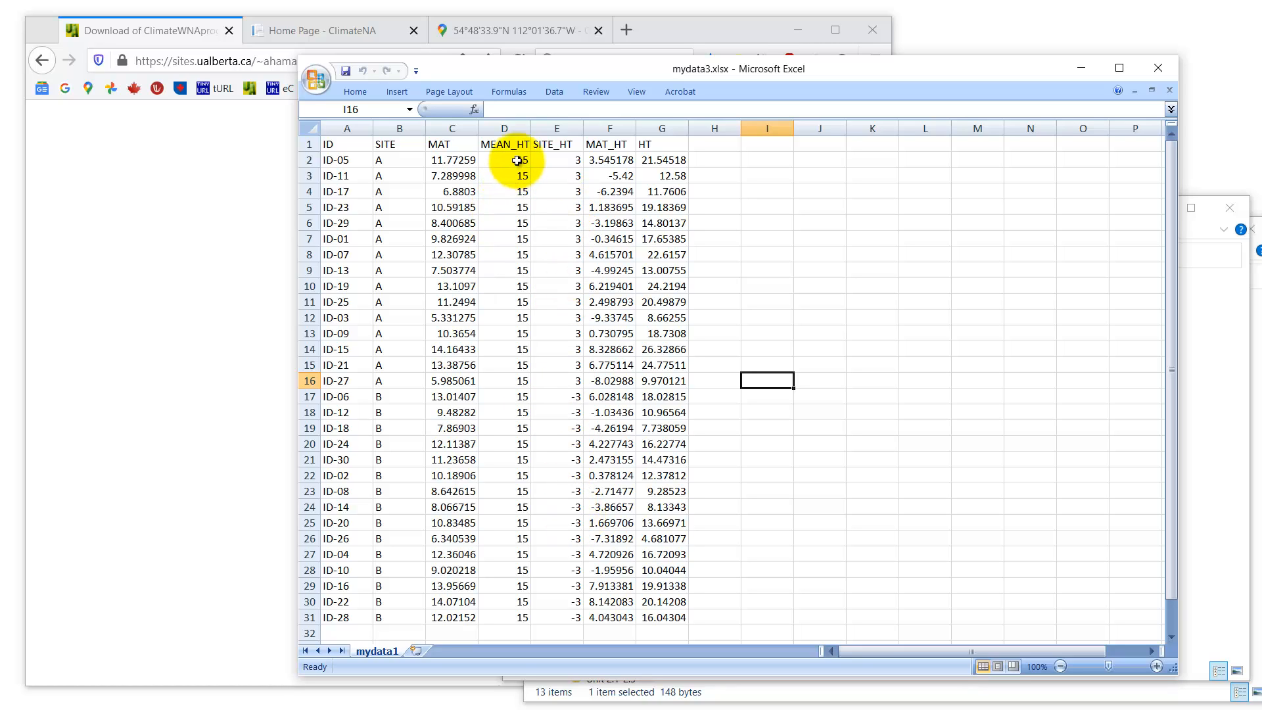
# Examine the MEAN_HT and SITE_HT values and the MAT_HT formula in cell F2 of mydata3.xlsx
pyautogui.moveTo(517, 160); pyautogui.dragTo(516, 618)
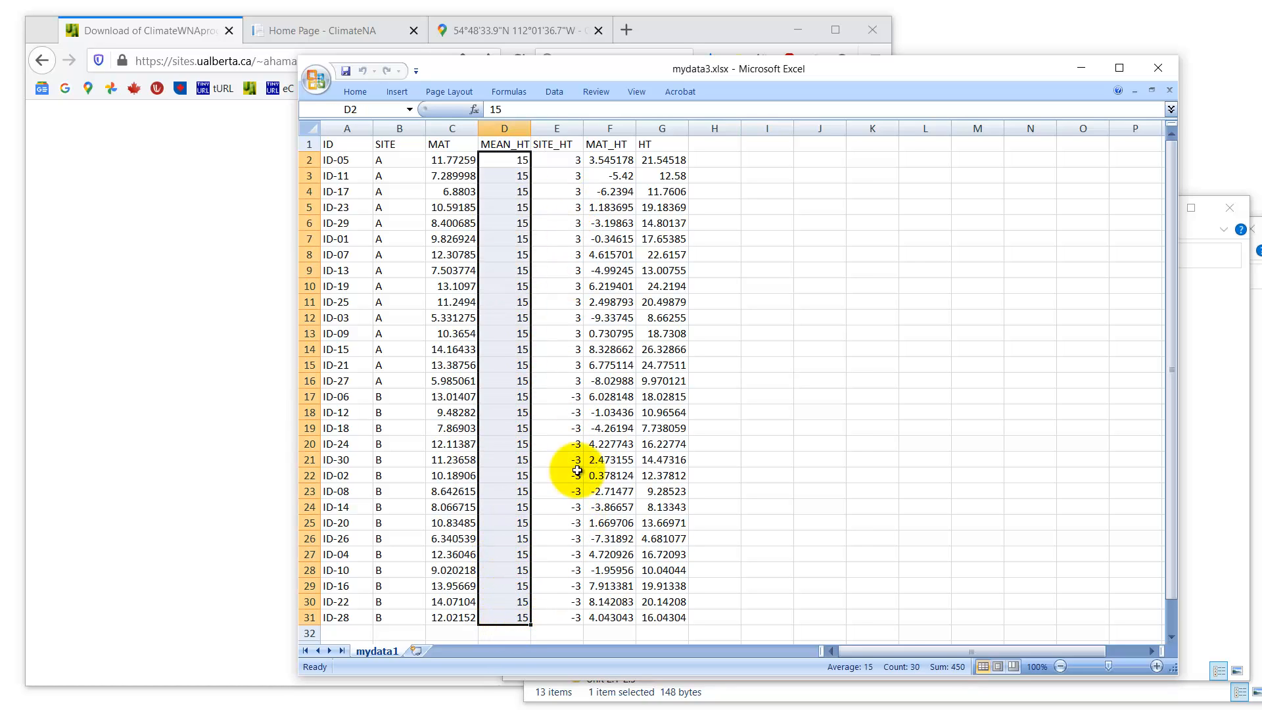
pyautogui.click(570, 158)
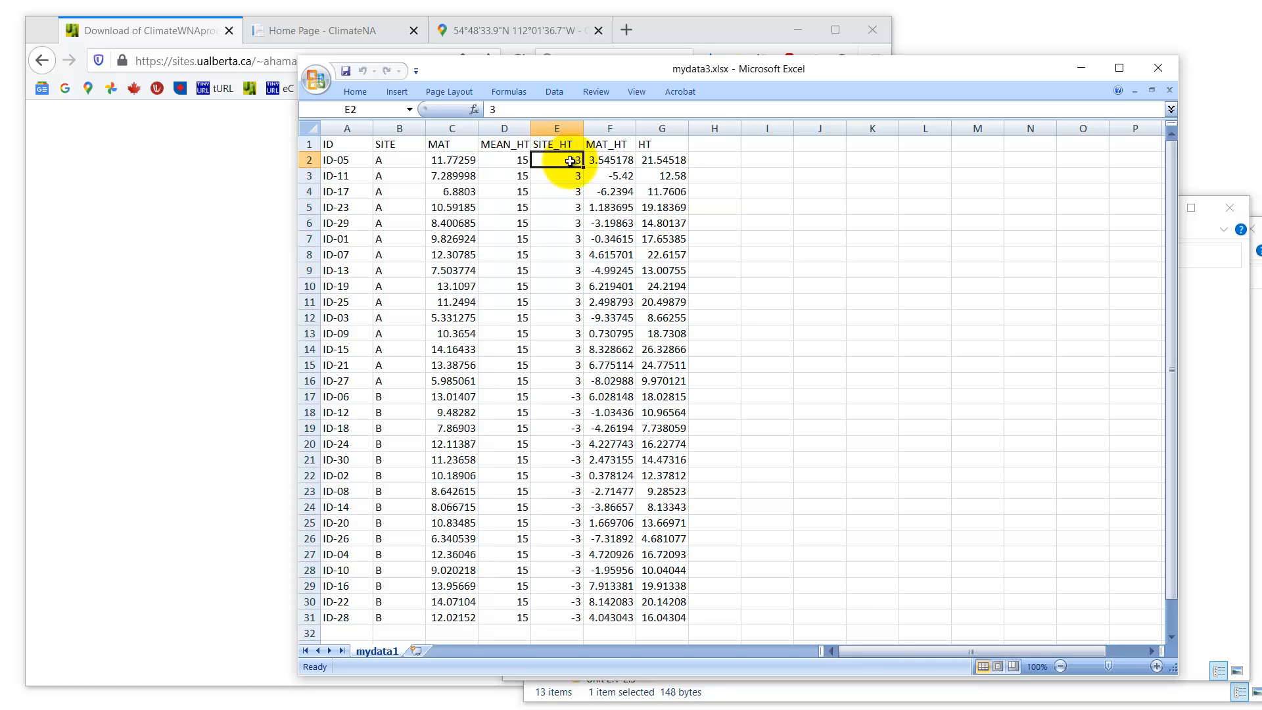
pyautogui.moveTo(570, 160); pyautogui.dragTo(564, 600)
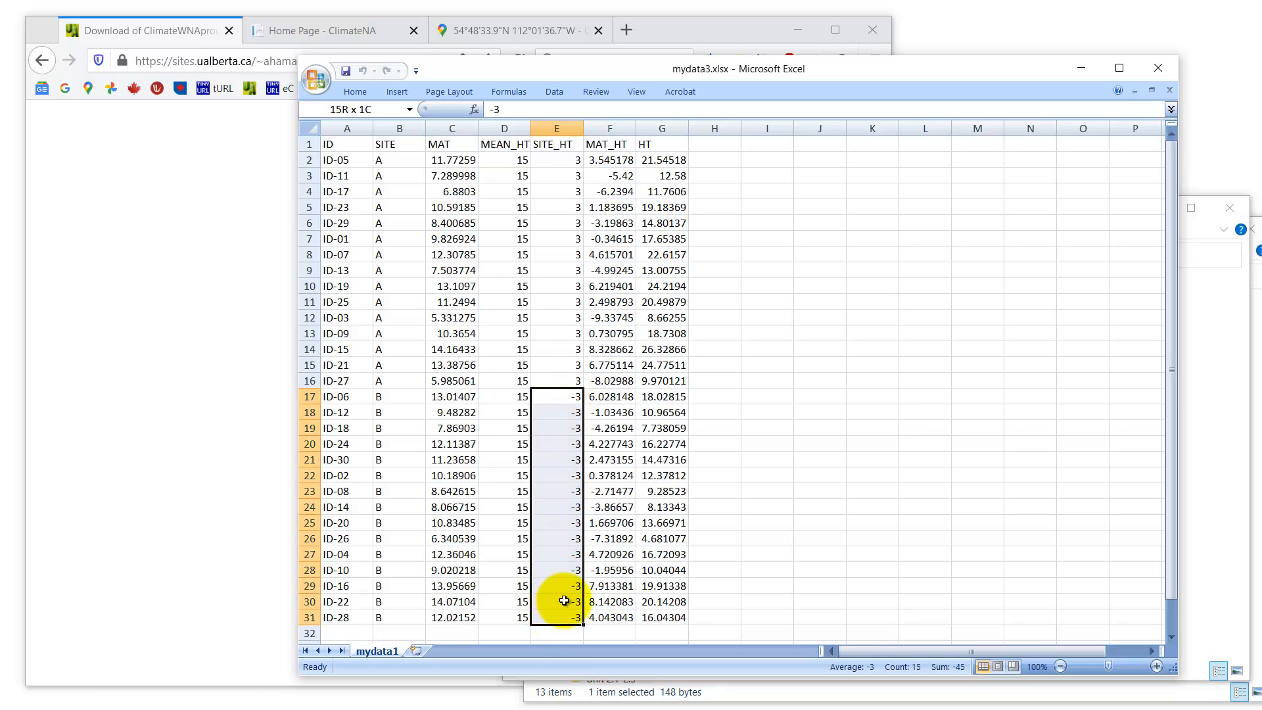
pyautogui.click(615, 160)
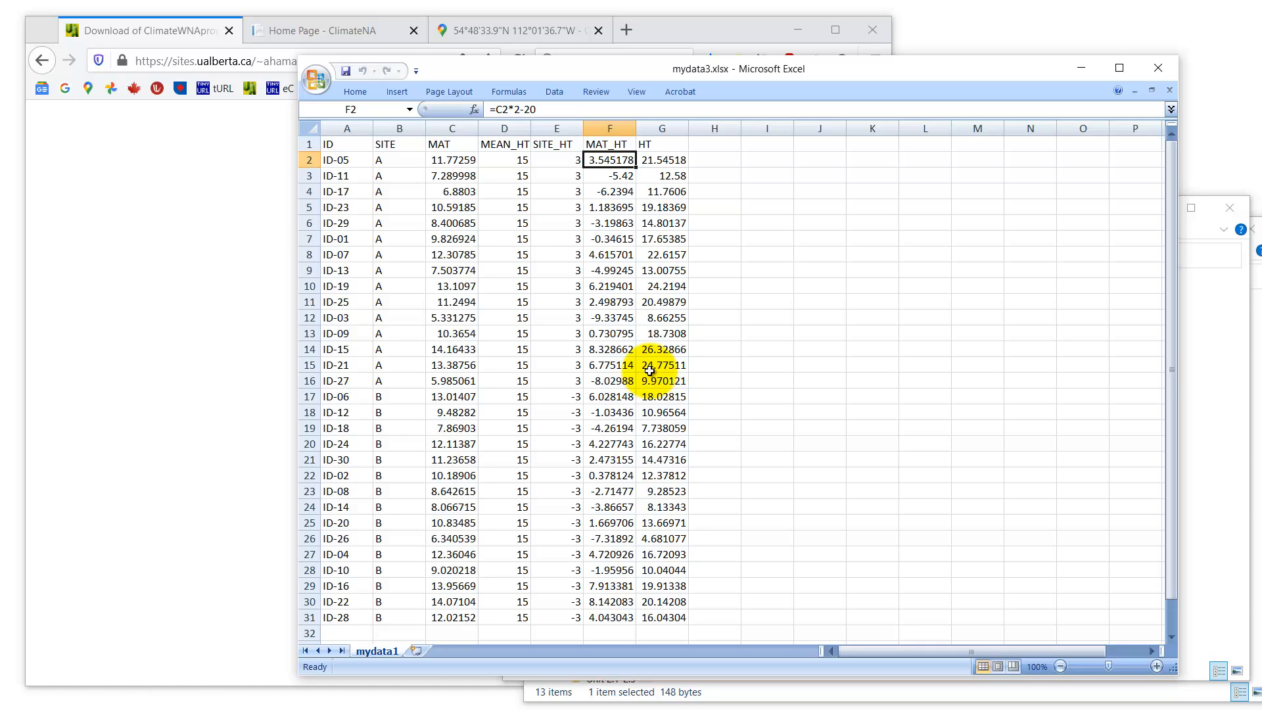
# Enter the values 0, 10 and 20 in cells I2 to I4 beside the data table
pyautogui.click(772, 162)
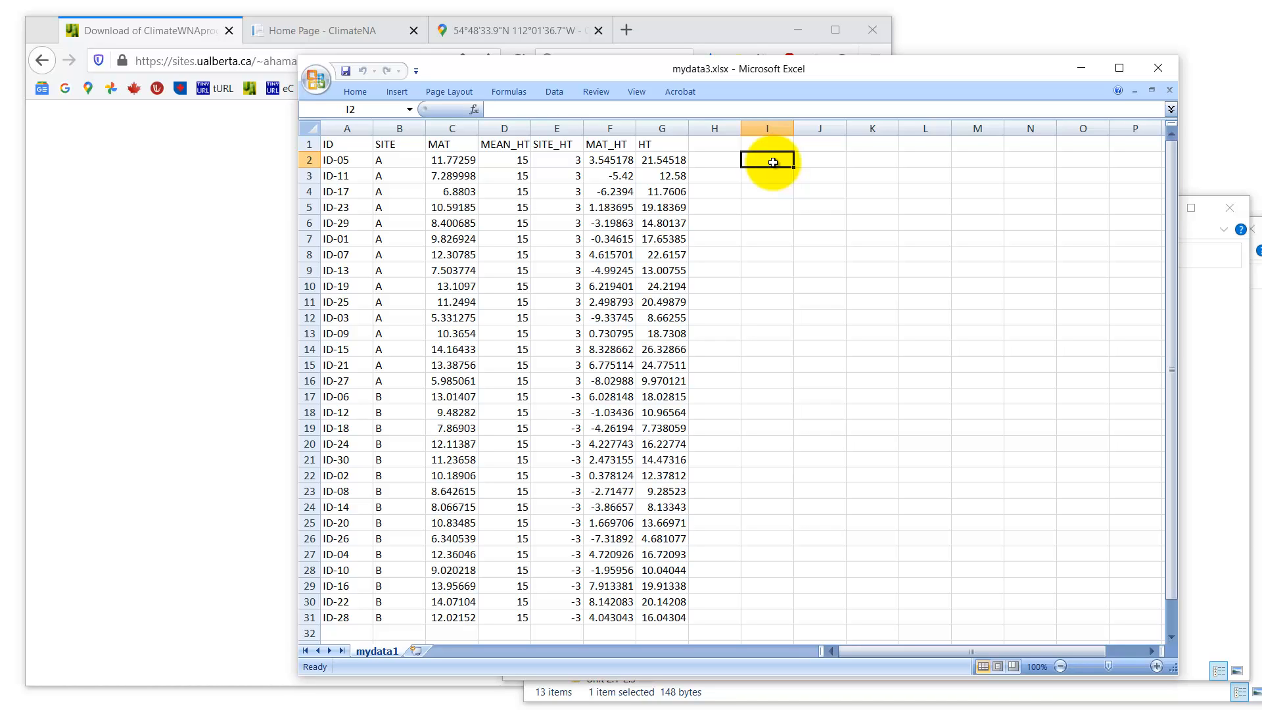
pyautogui.write('0')
pyautogui.click(756, 191)
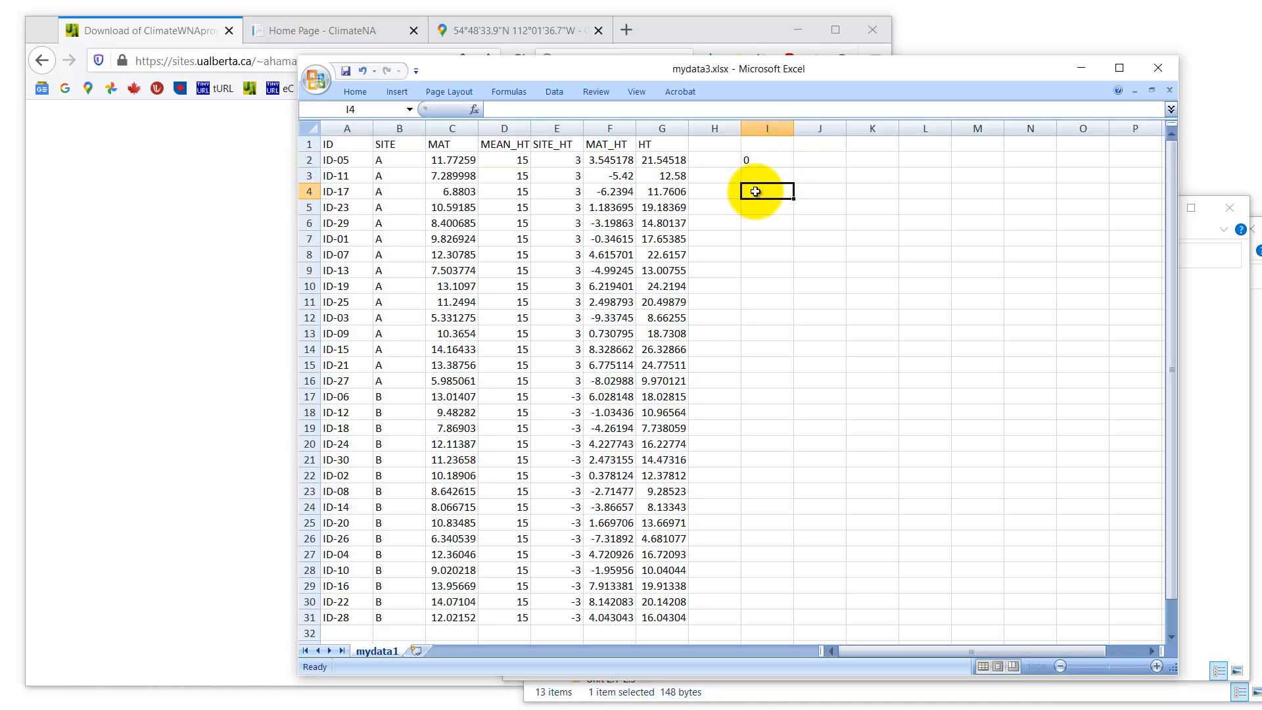
pyautogui.write('20')
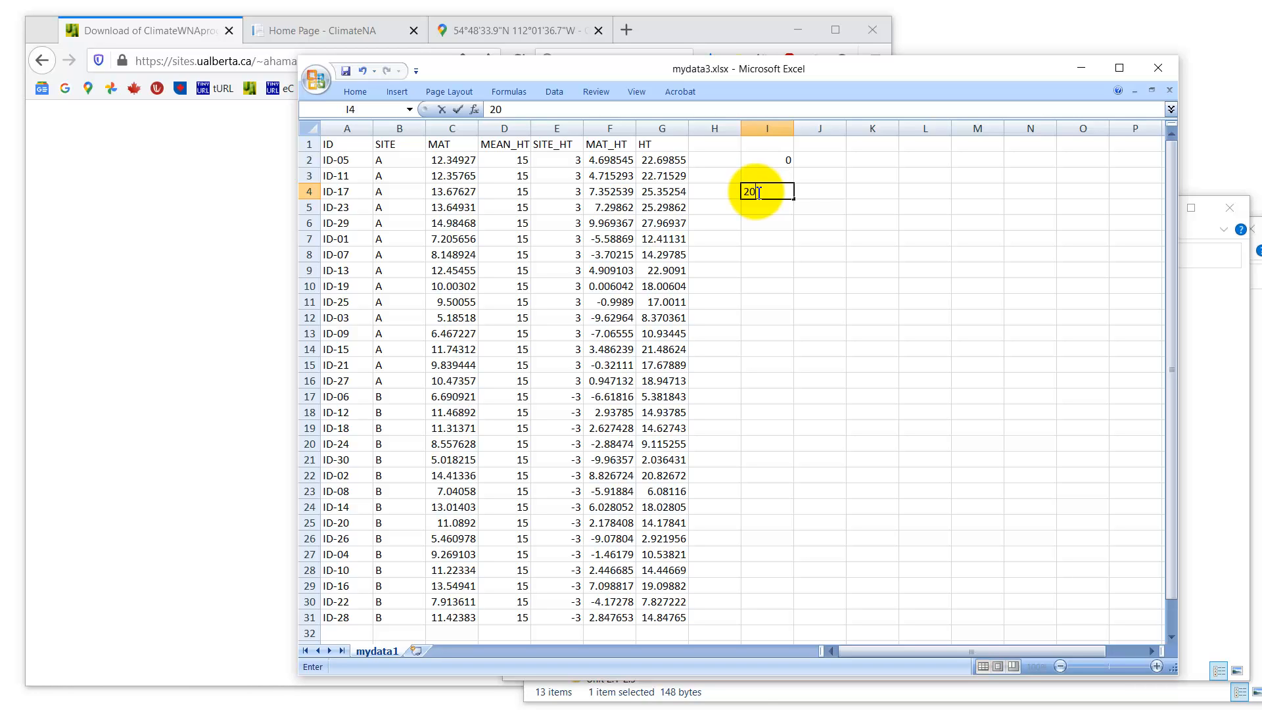
pyautogui.click(776, 176)
pyautogui.write('1')
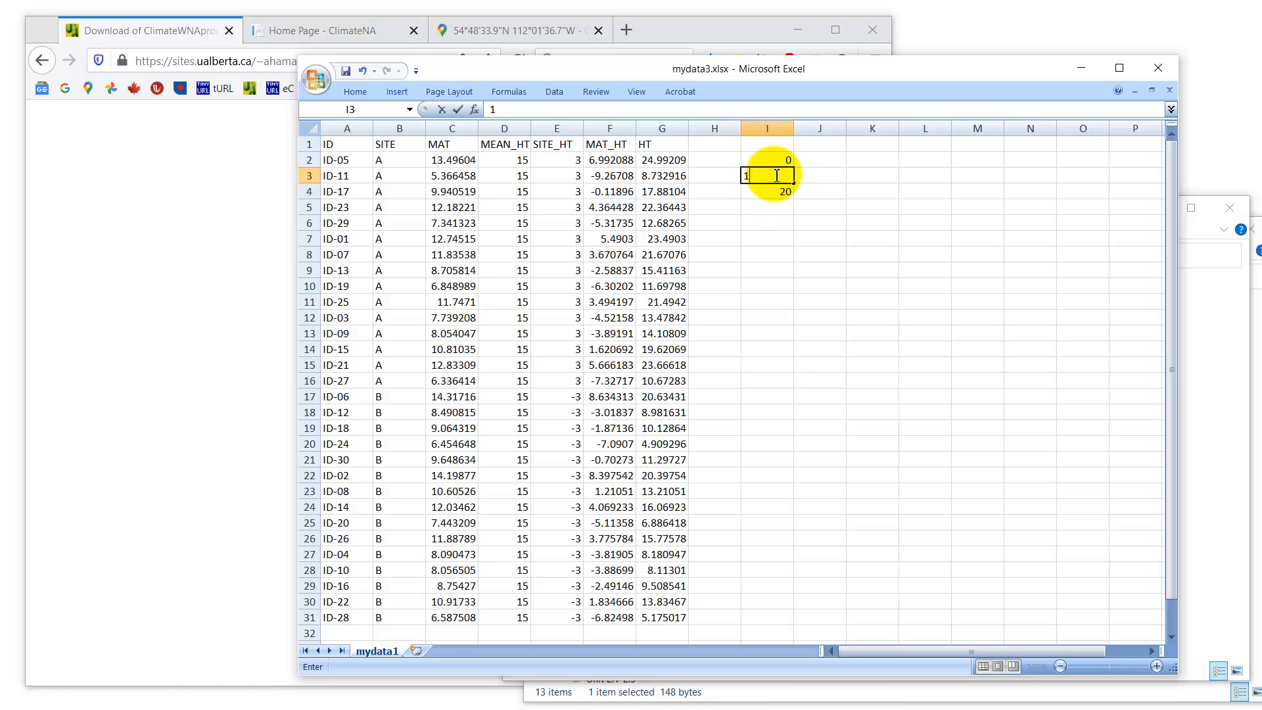
pyautogui.write('0')
pyautogui.click(846, 164)
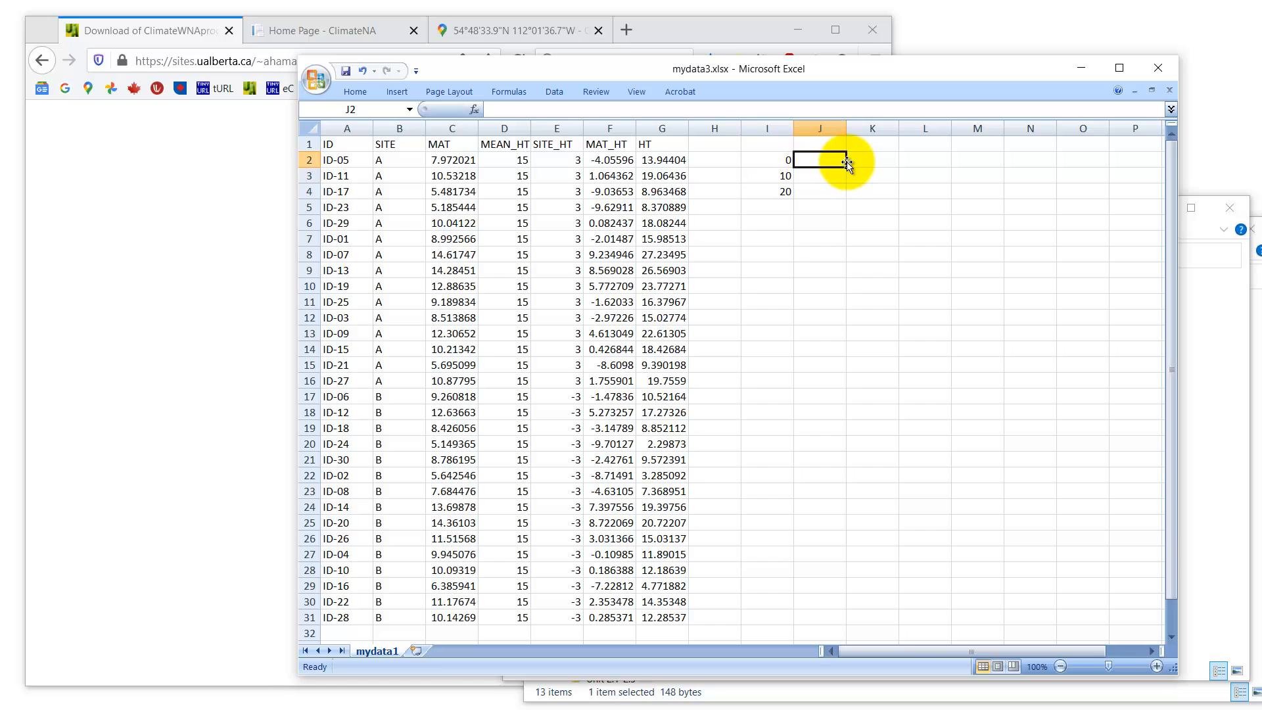
# Enter -15, 5 and -15 in cells J2 to J4 beside the values 0, 10 and 20
pyautogui.click(820, 177)
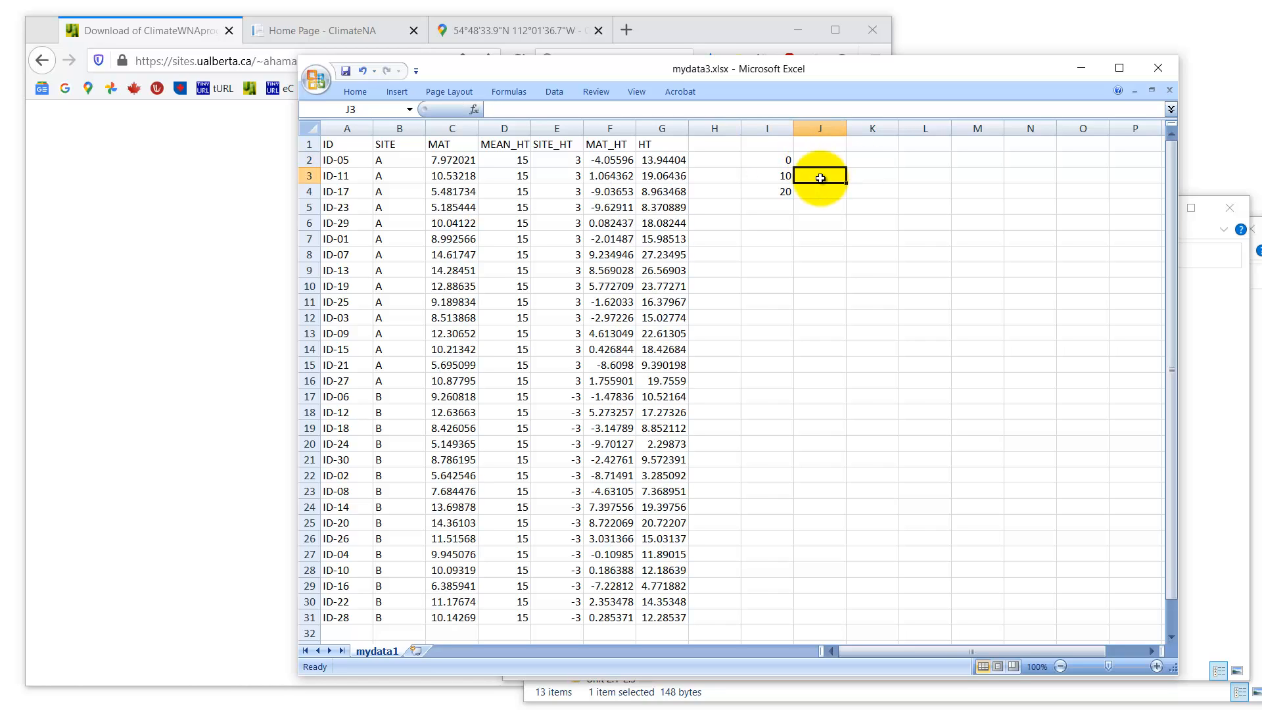
pyautogui.write('5')
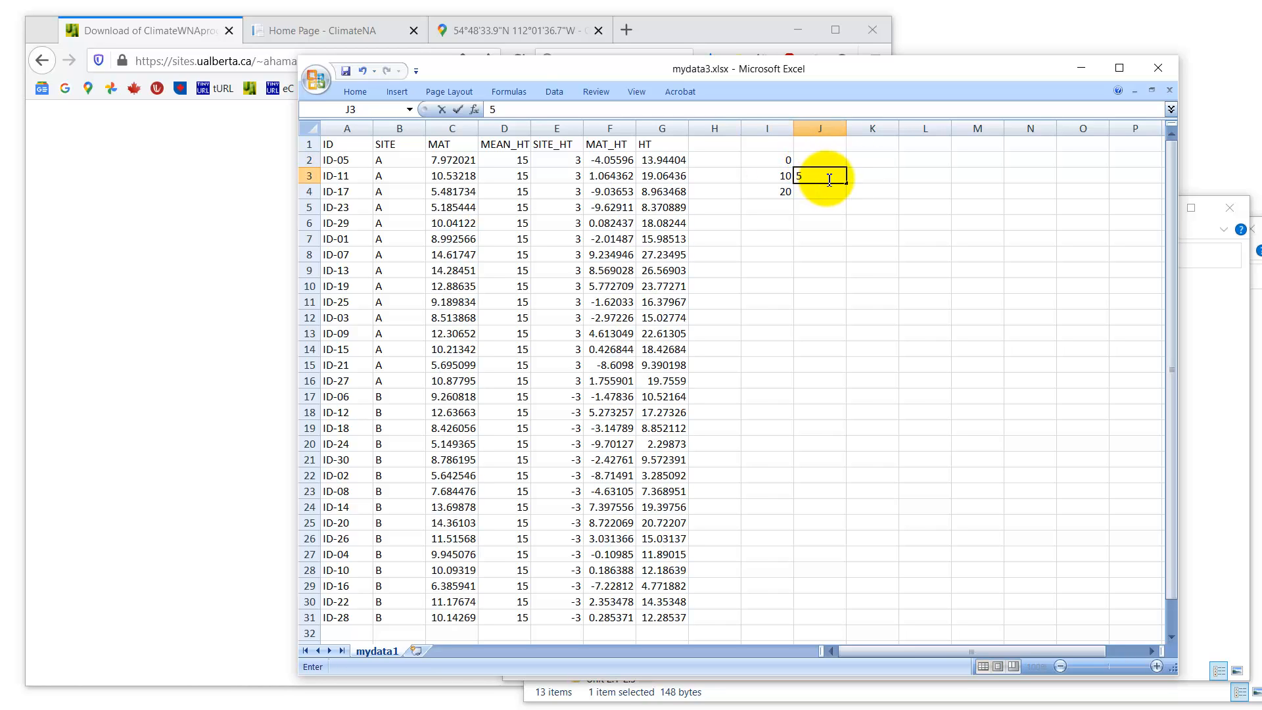
pyautogui.click(820, 160)
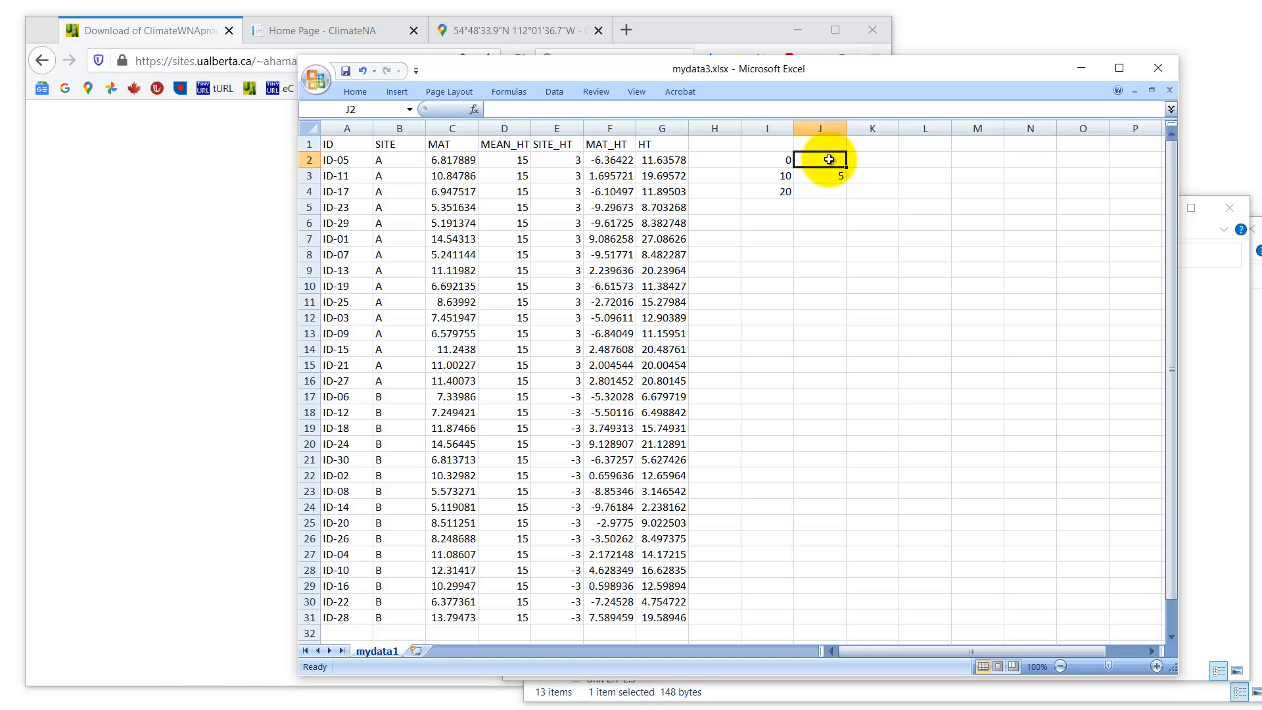
pyautogui.click(832, 194)
pyautogui.click(837, 161)
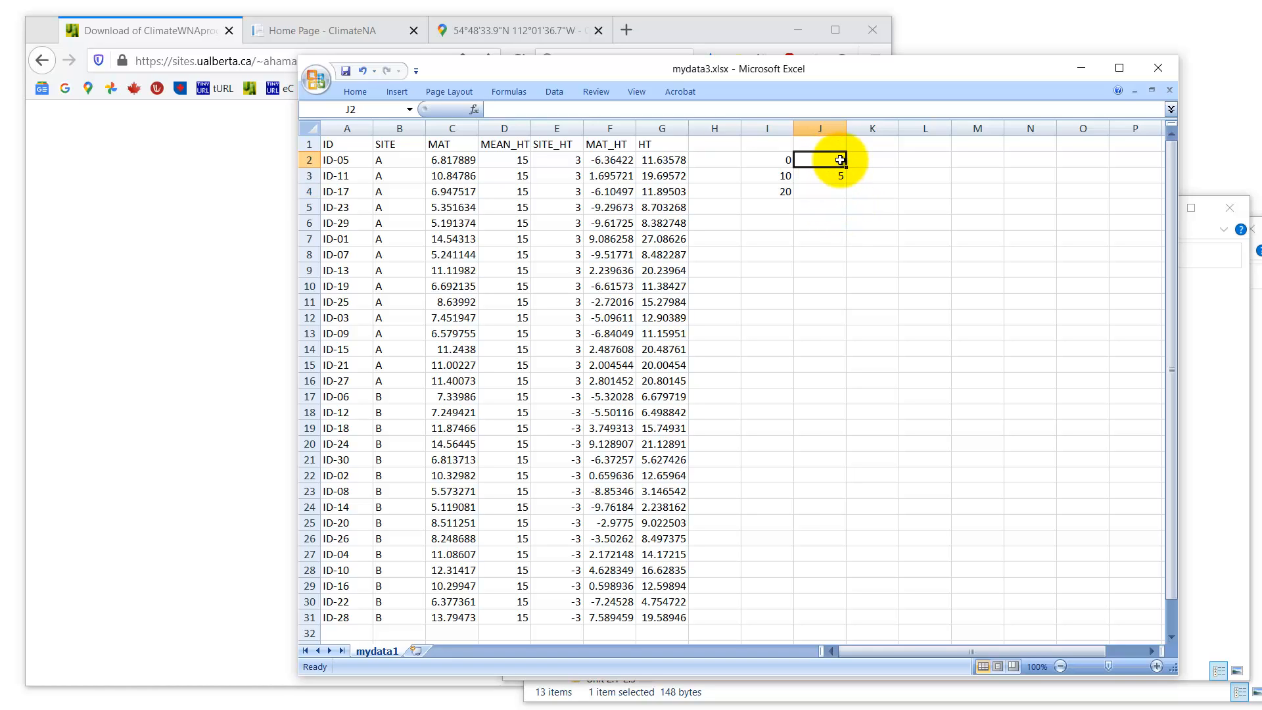
pyautogui.write('0')
pyautogui.press('BackSpace')
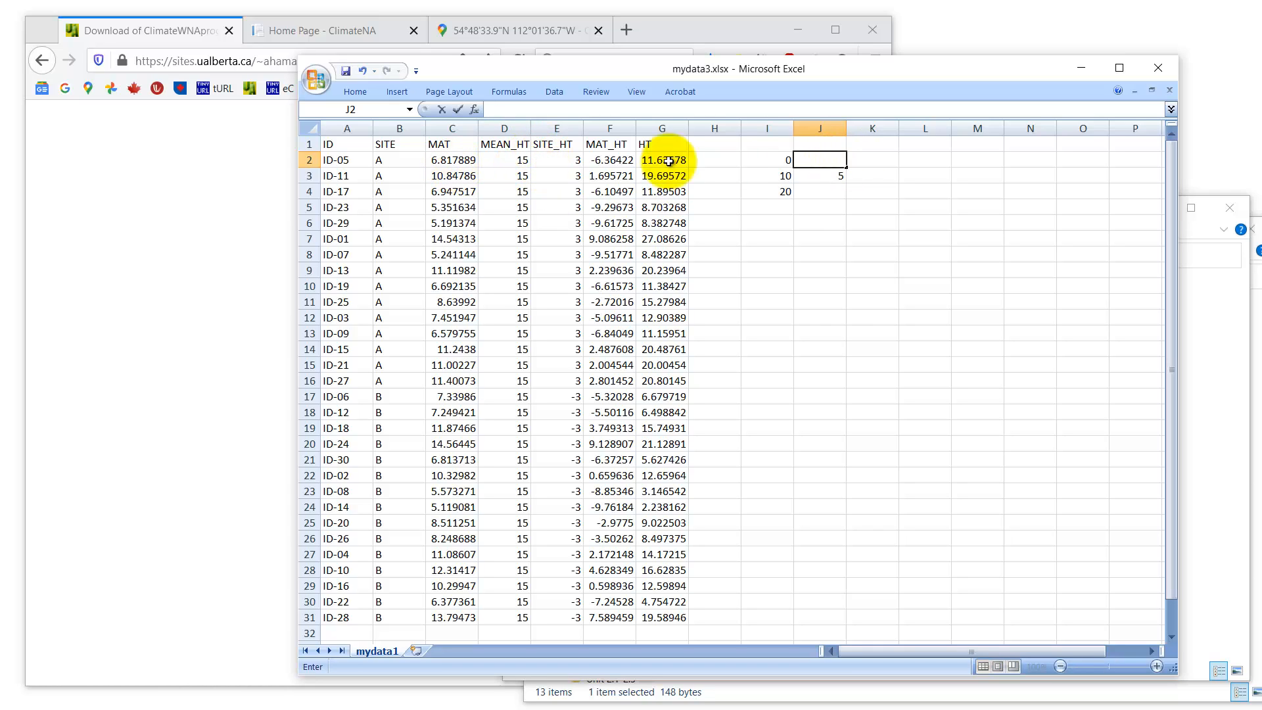
pyautogui.write('-1')
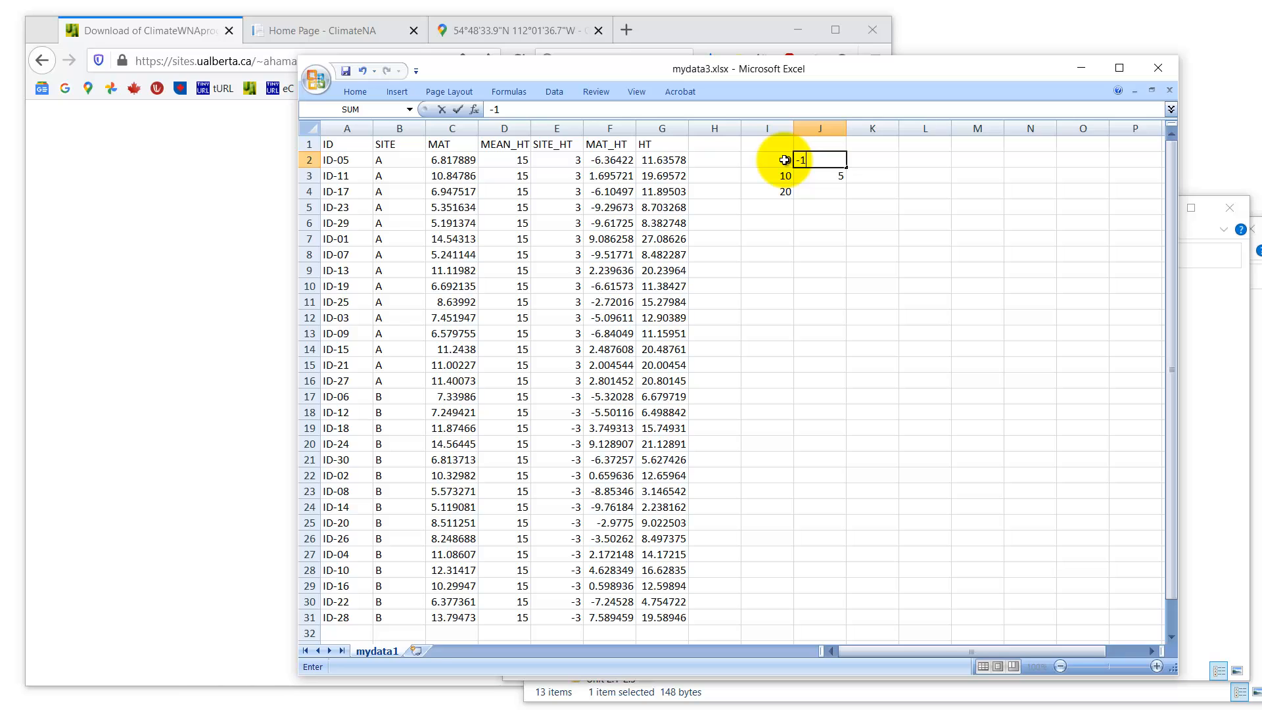
pyautogui.write('5')
pyautogui.click(819, 192)
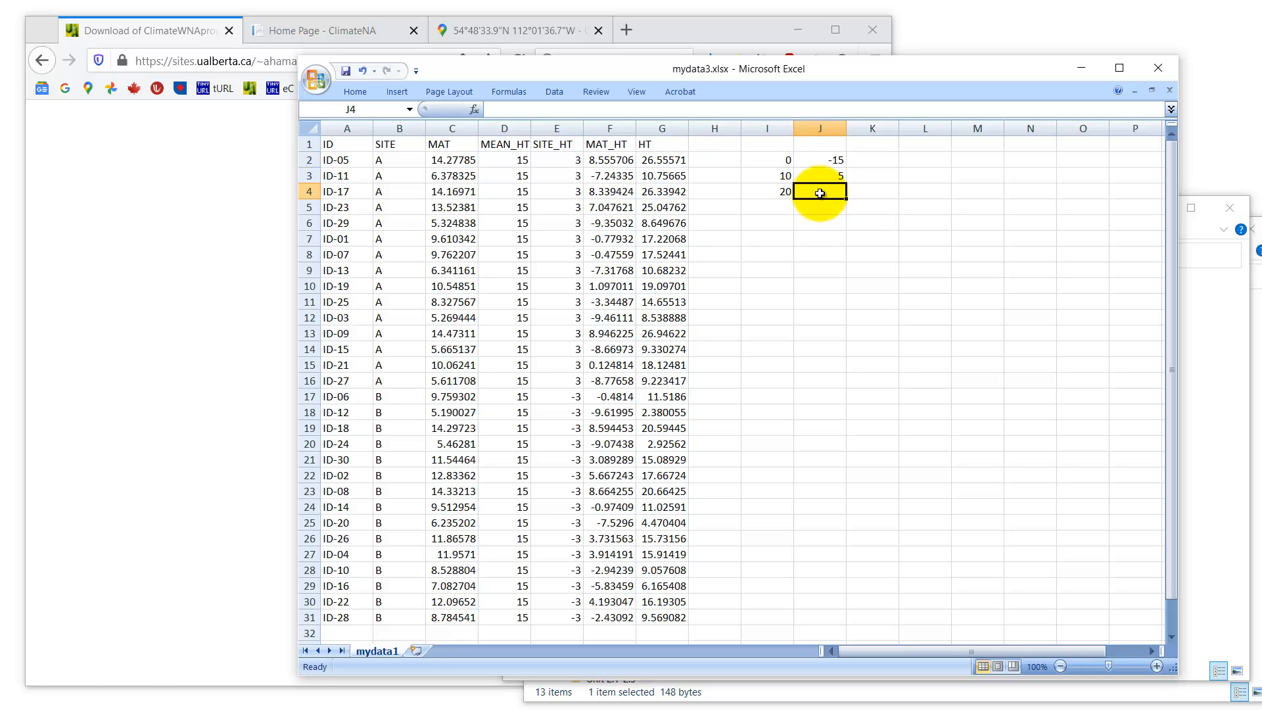
pyautogui.write('-15')
# Insert a markers-only scatter chart from the values in cells I2 to J4
pyautogui.moveTo(767, 160); pyautogui.dragTo(819, 185)
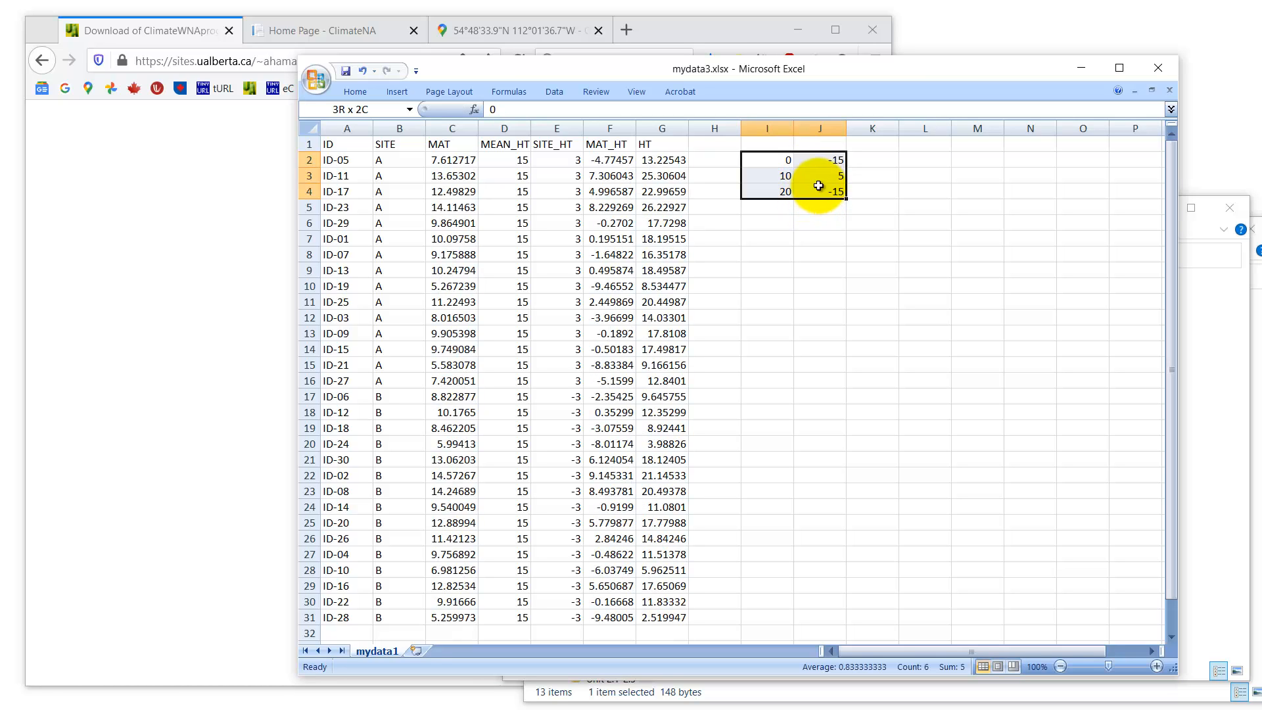
pyautogui.click(398, 90)
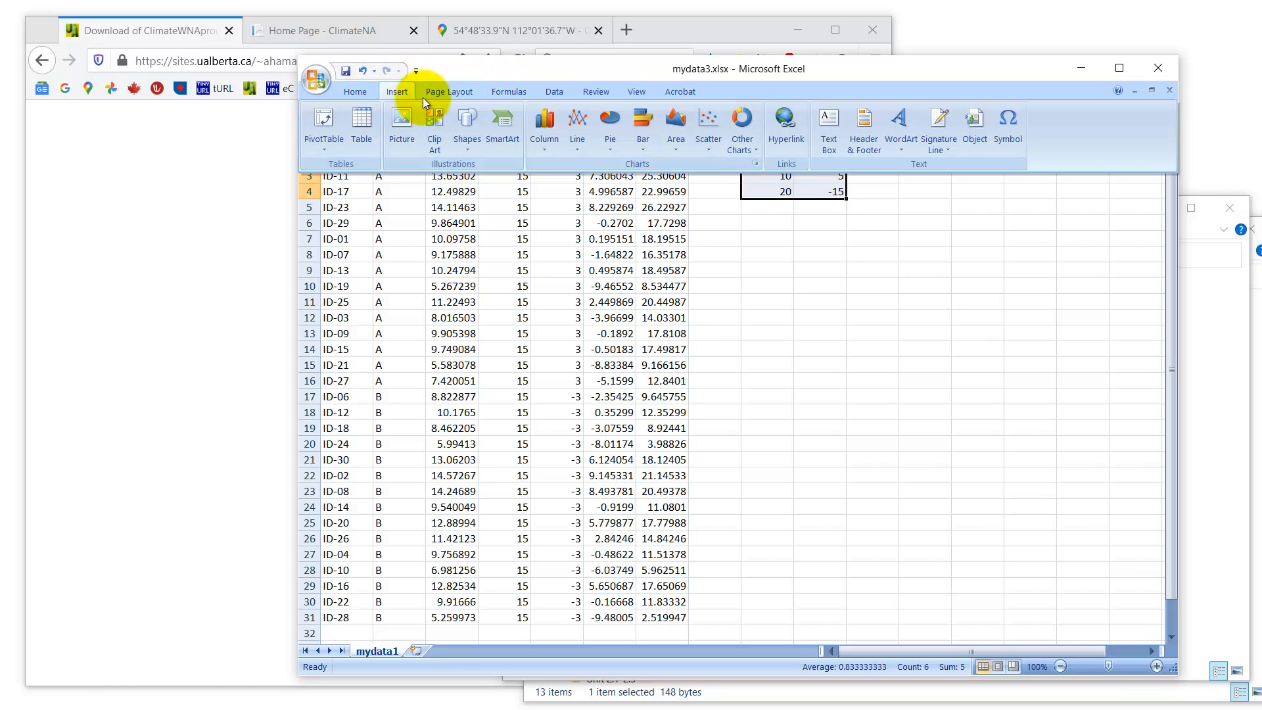
pyautogui.click(715, 125)
pyautogui.click(719, 192)
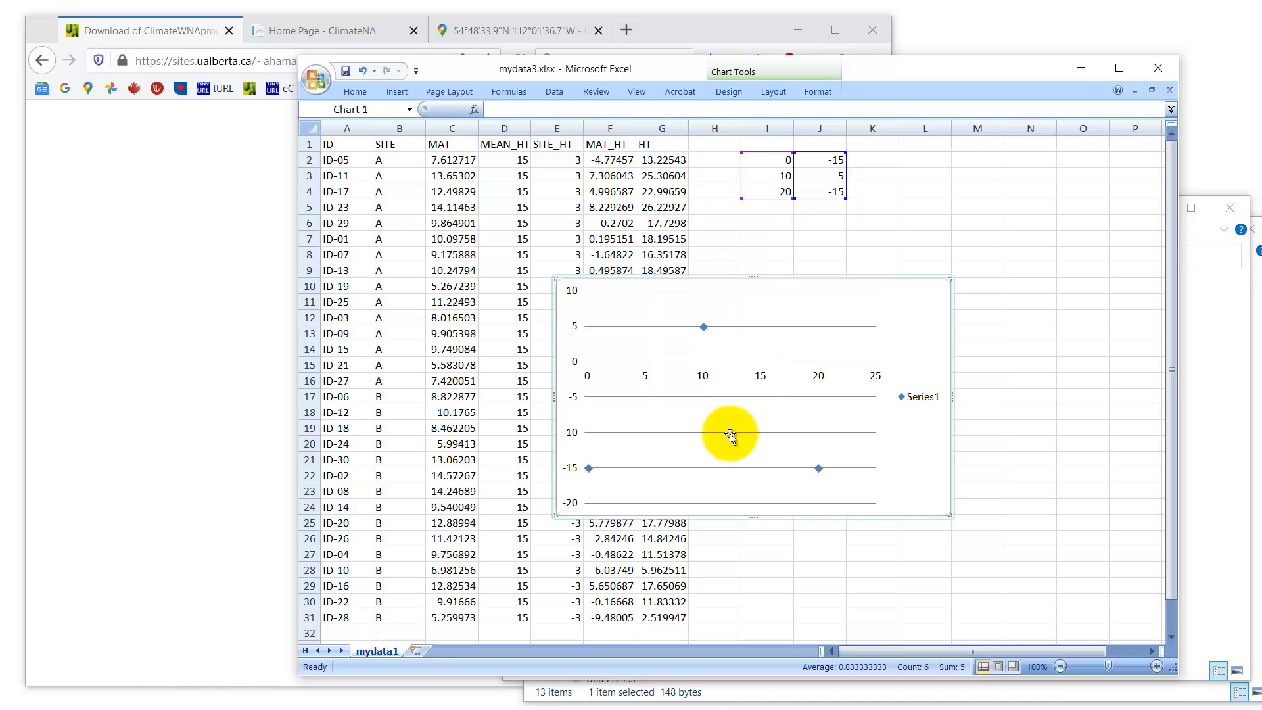
# Add a second-order polynomial trendline to the chart's data points and display its equation on the chart
pyautogui.rightClick(704, 326)
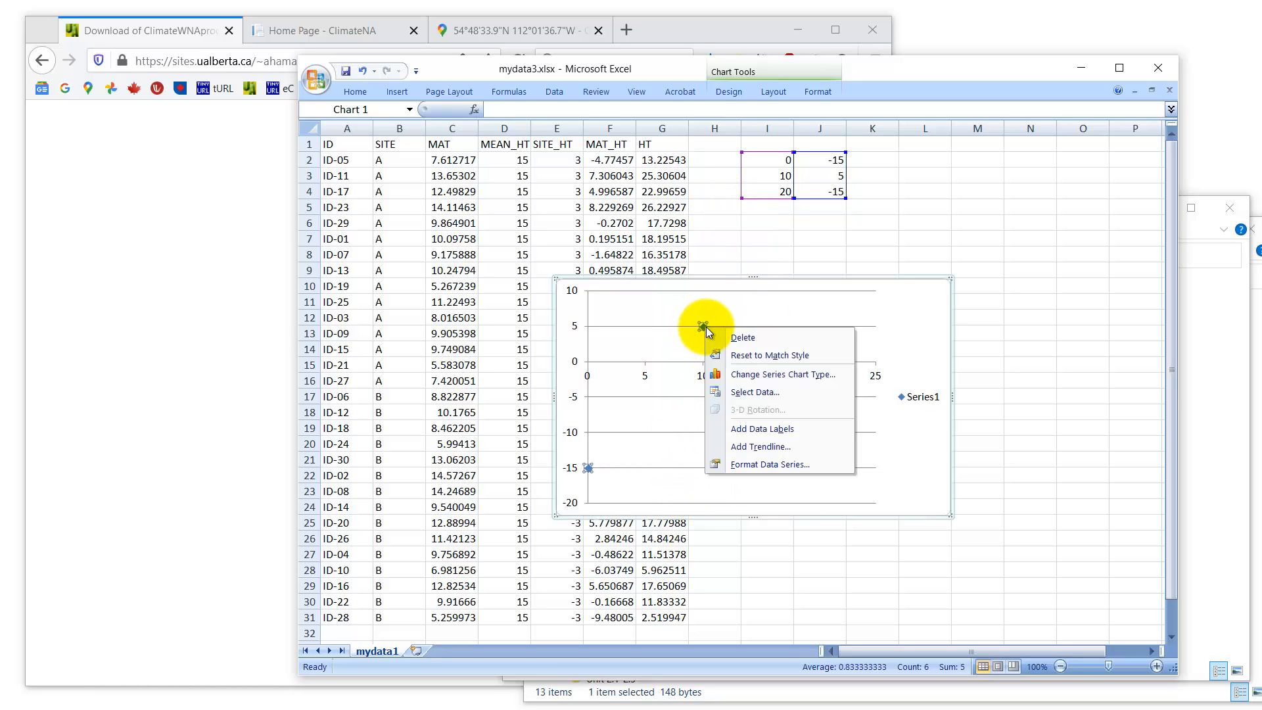
pyautogui.click(768, 448)
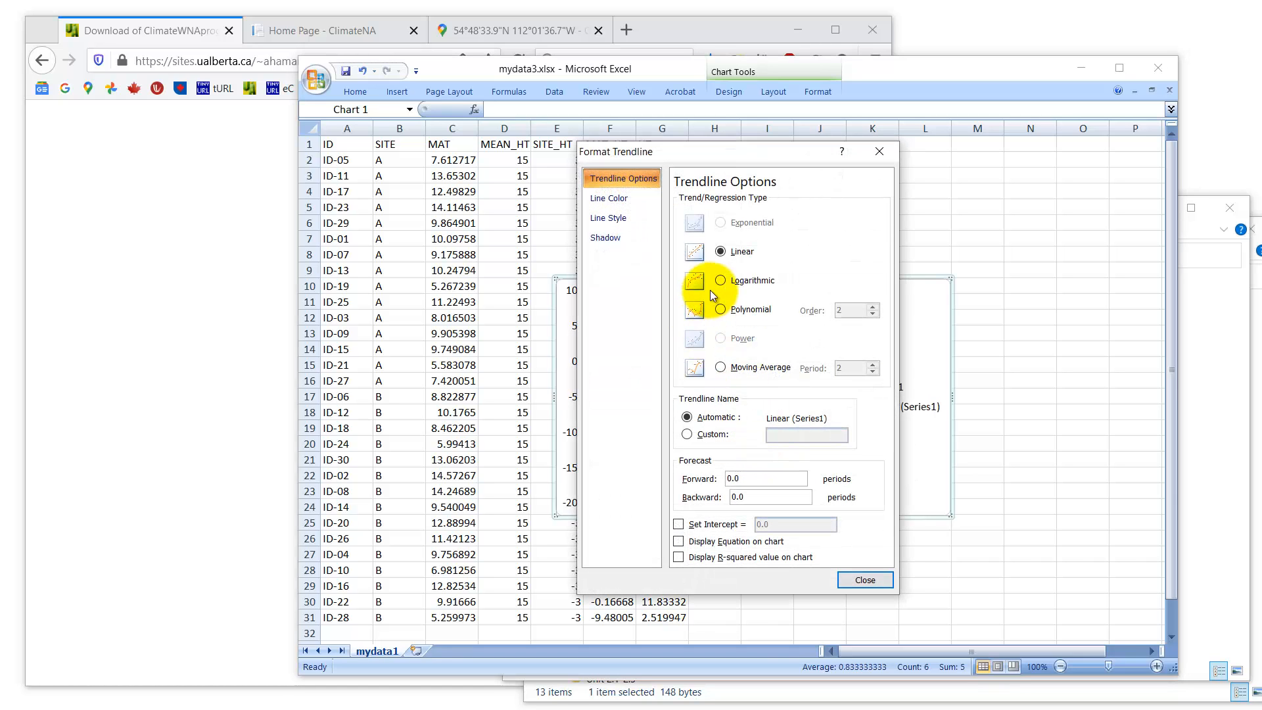
pyautogui.click(725, 310)
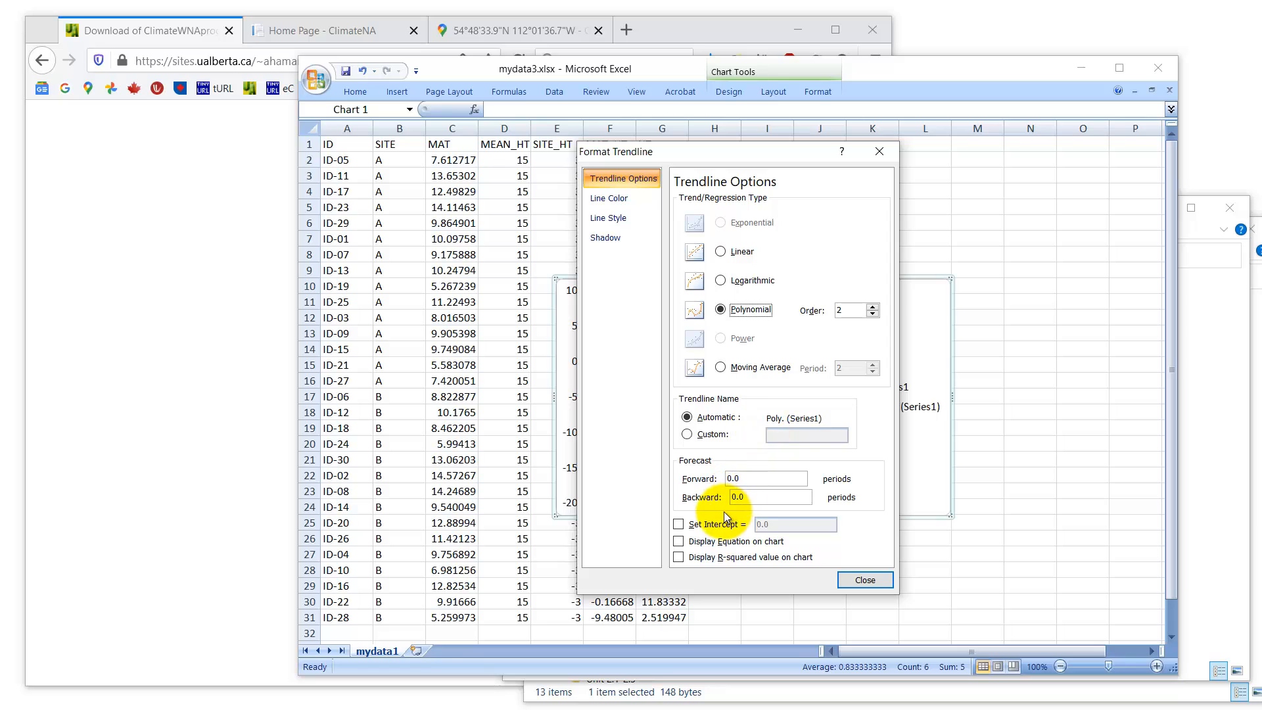
pyautogui.click(678, 542)
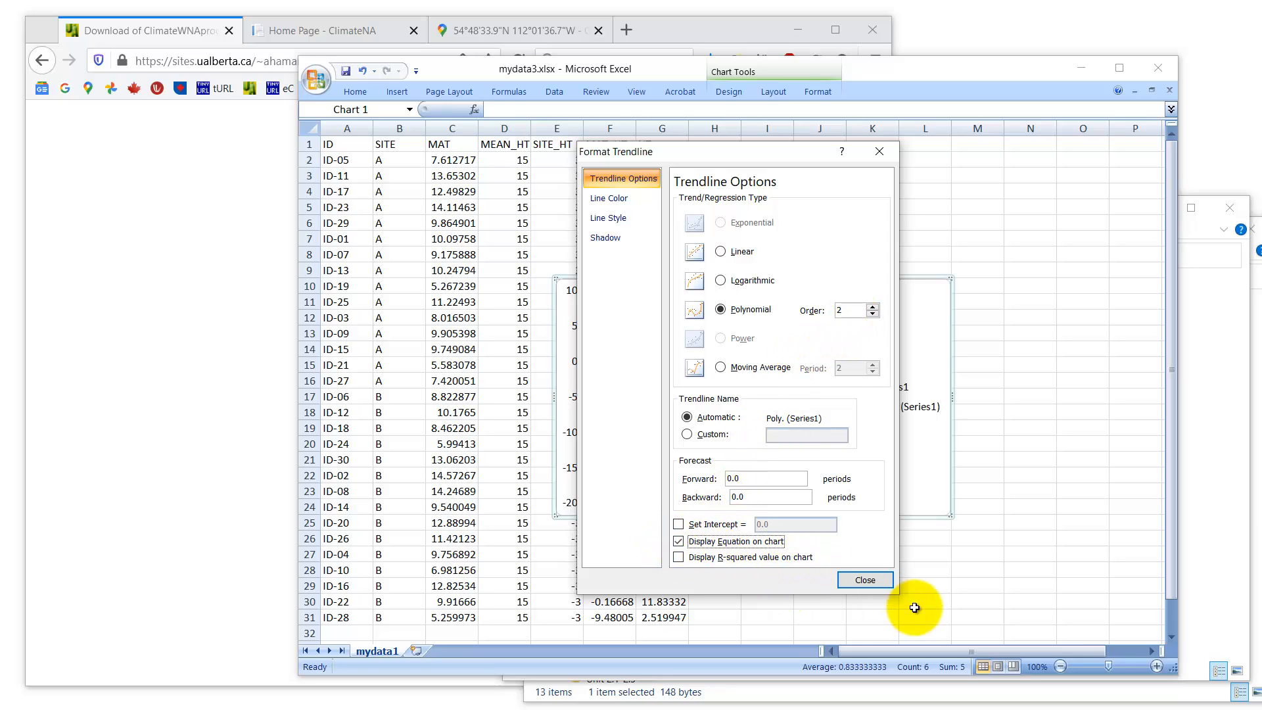
pyautogui.click(865, 579)
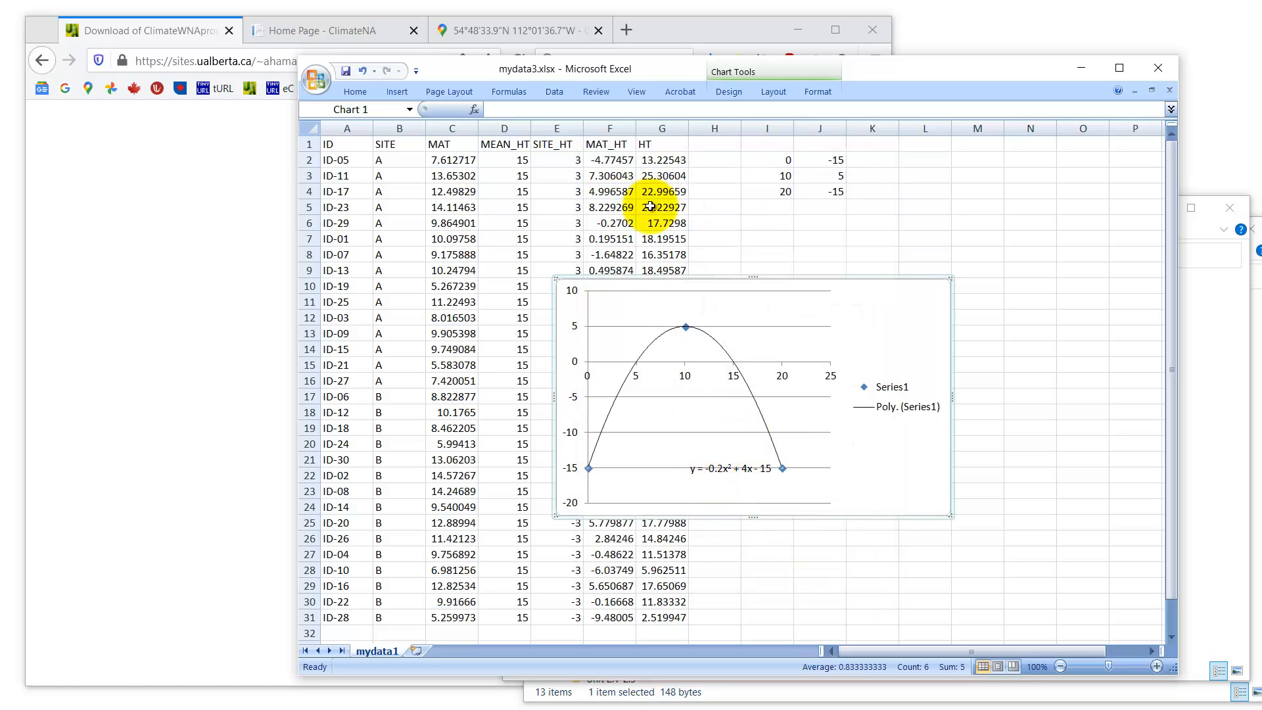
# Replace the MAT_HT formula in cell F2 with =-0.2*C2^2+4*C2-15 and fill it down to row 31
pyautogui.click(607, 161)
pyautogui.moveTo(552, 109); pyautogui.dragTo(494, 110)
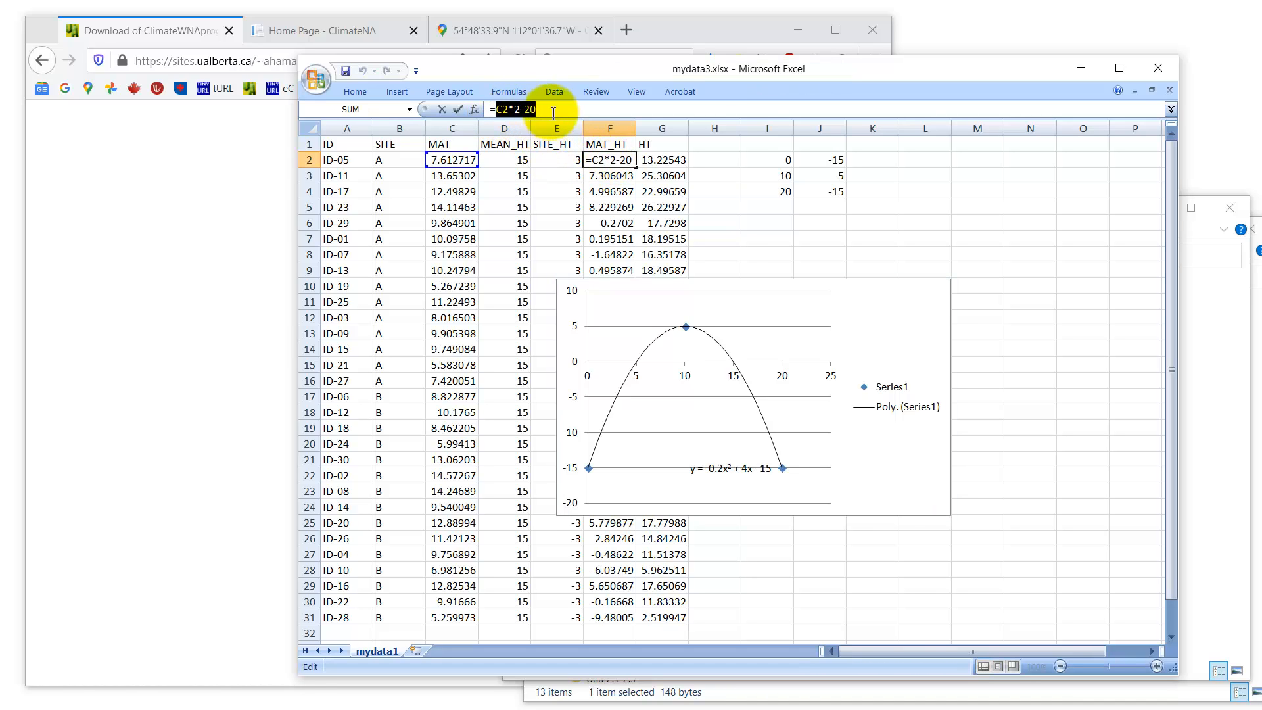
pyautogui.write('-0.')
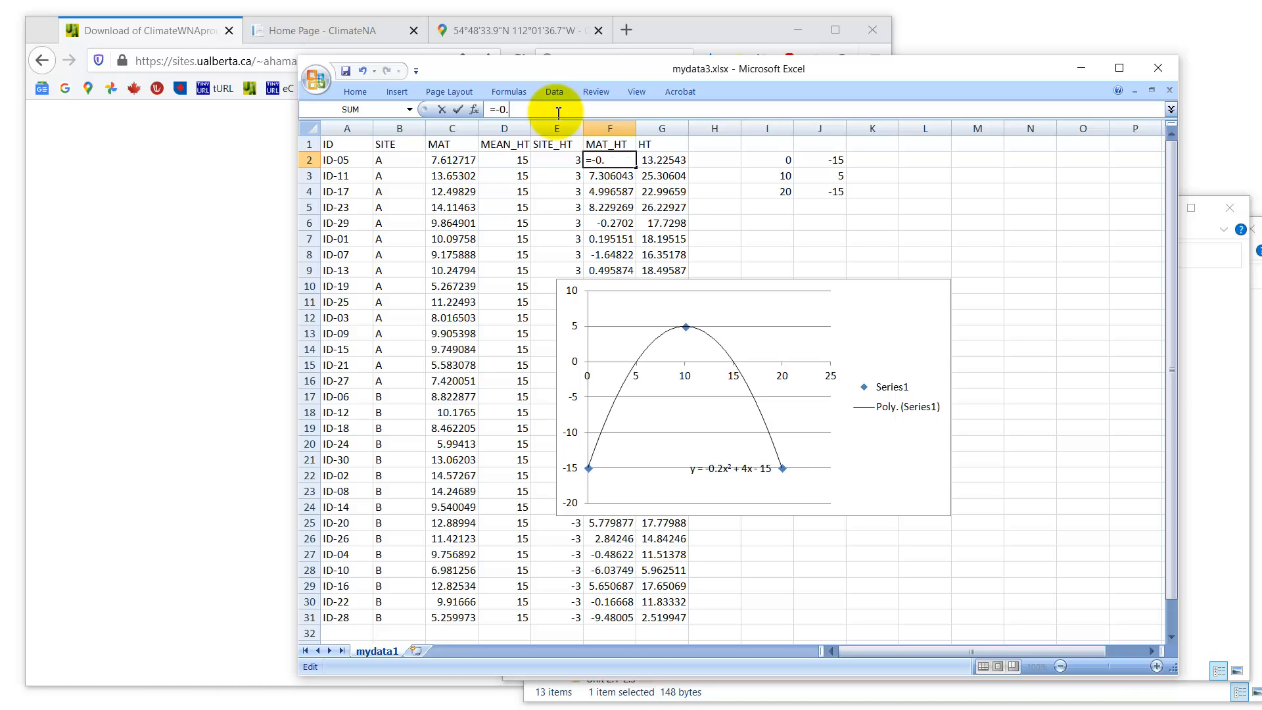
pyautogui.write('2*')
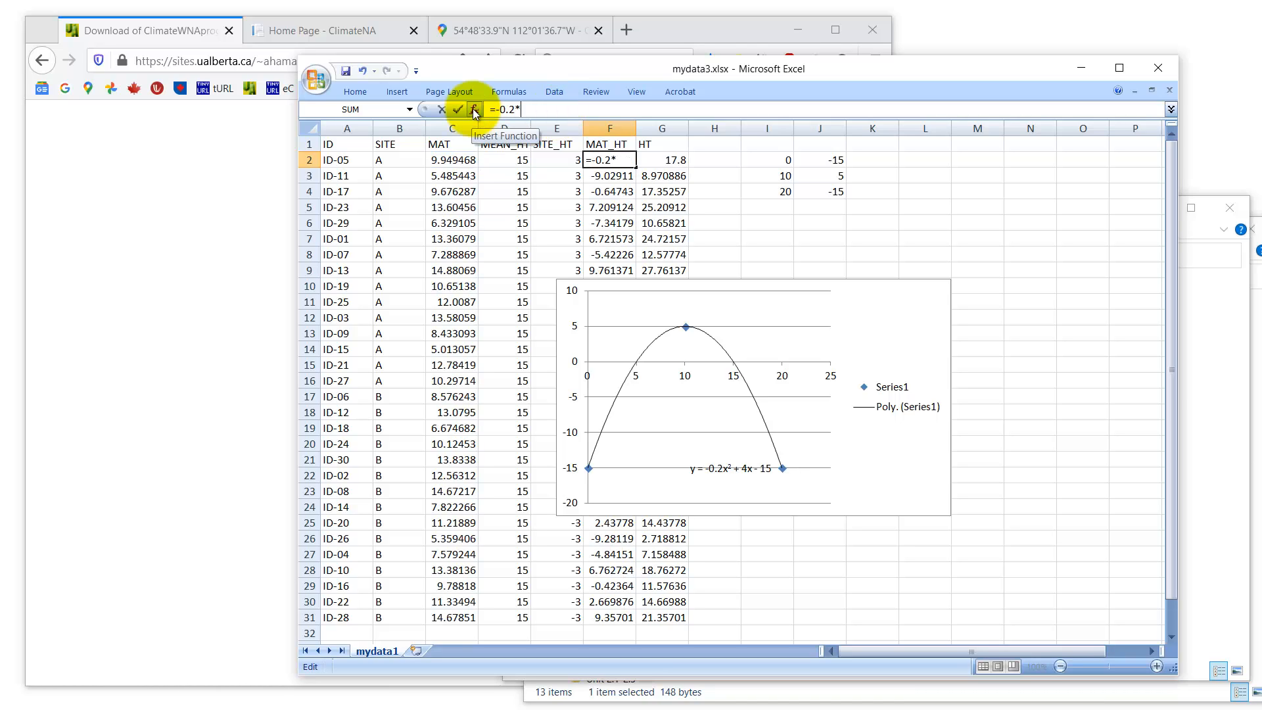
pyautogui.click(459, 164)
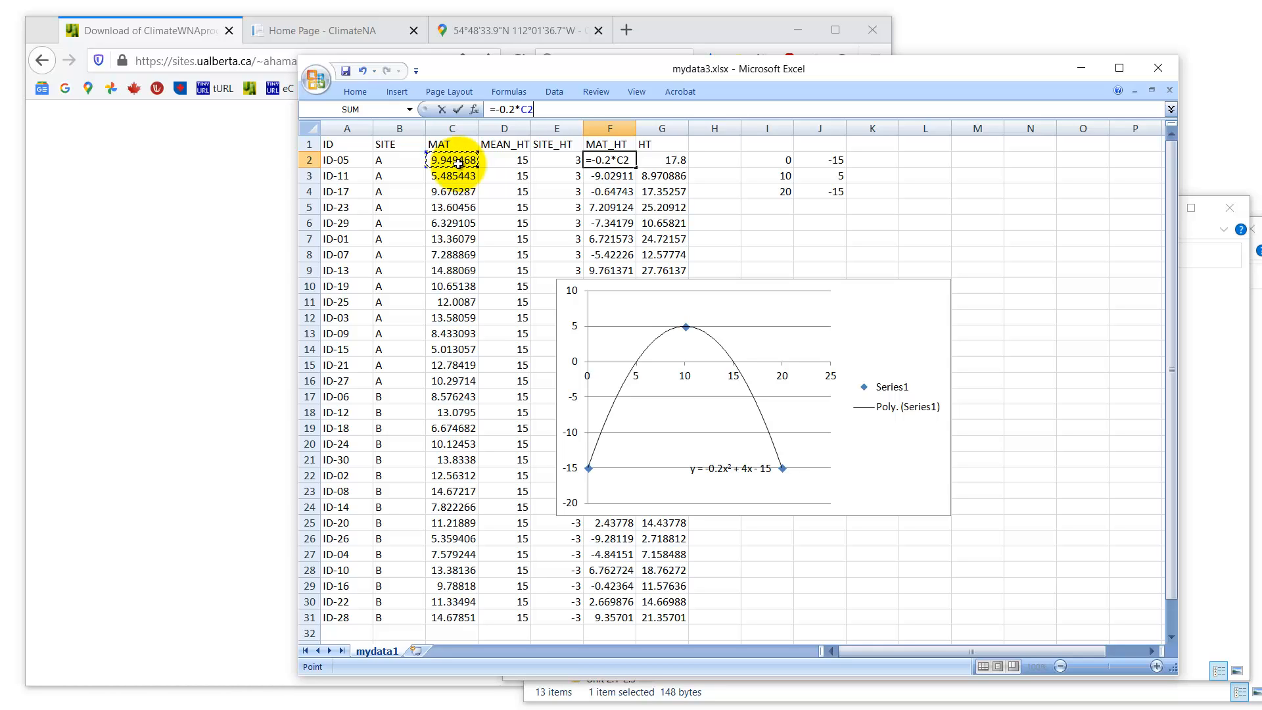
pyautogui.write('^2')
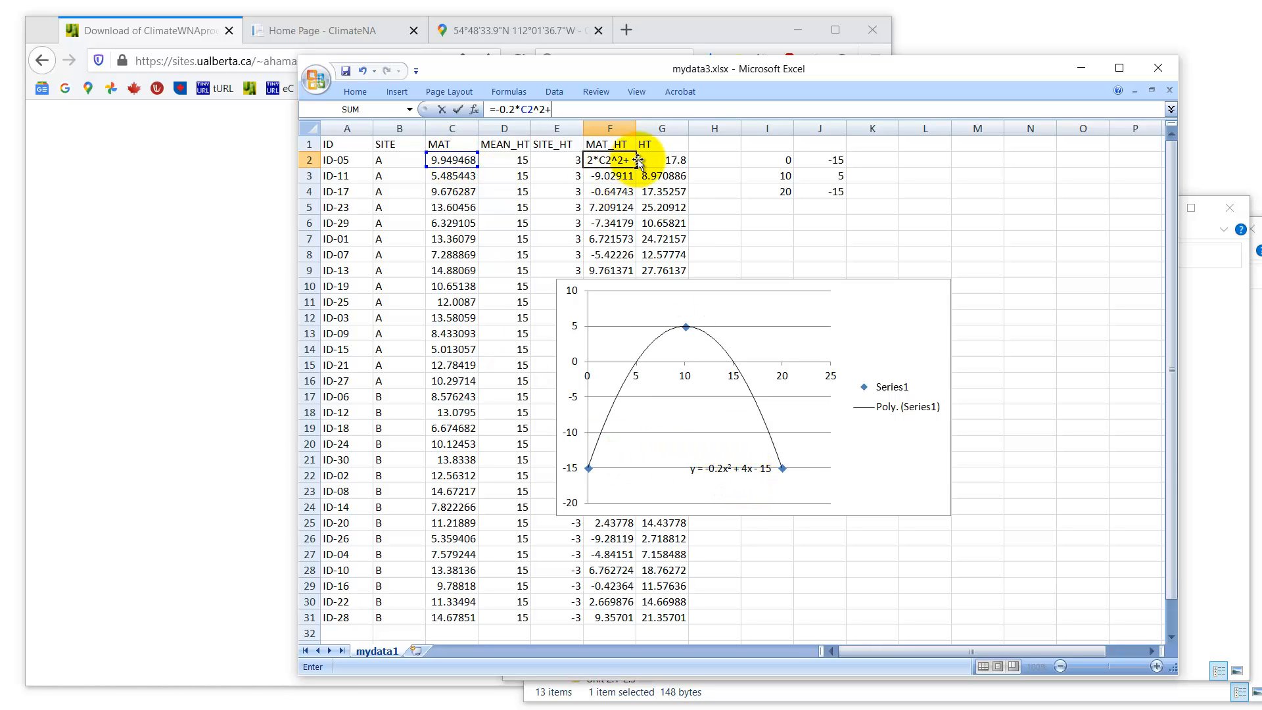
pyautogui.write('+4*')
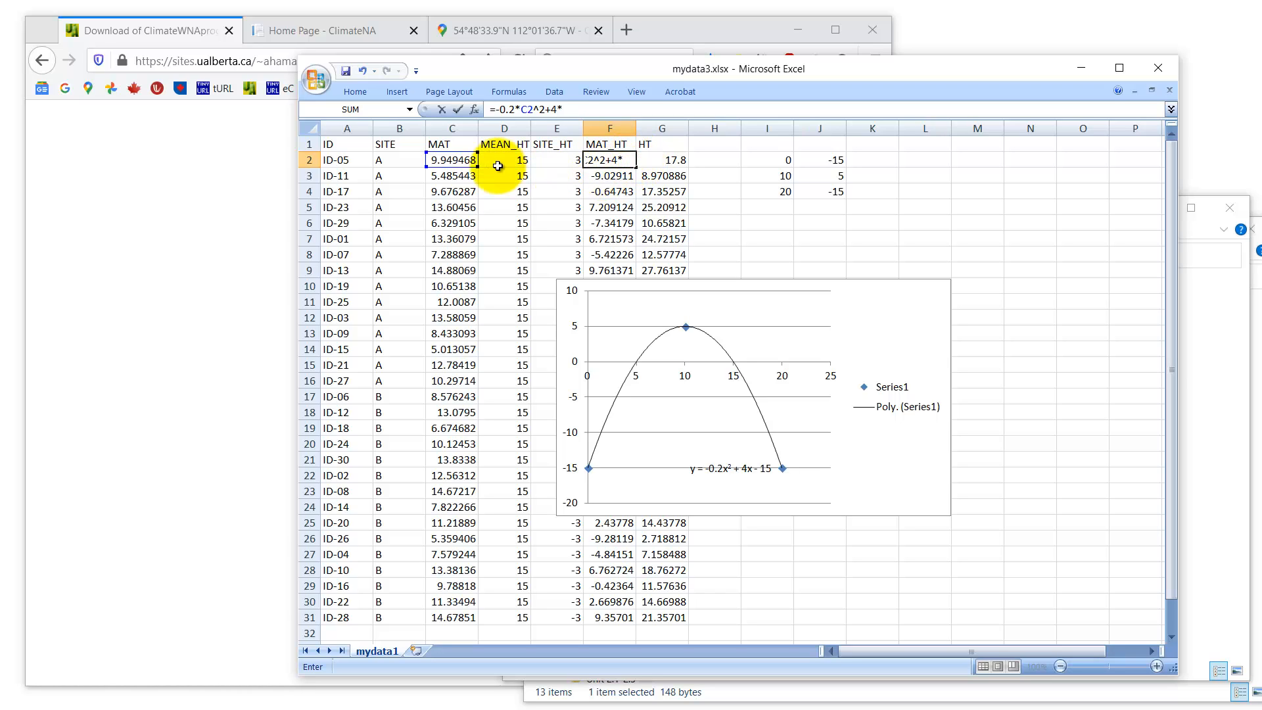
pyautogui.click(451, 161)
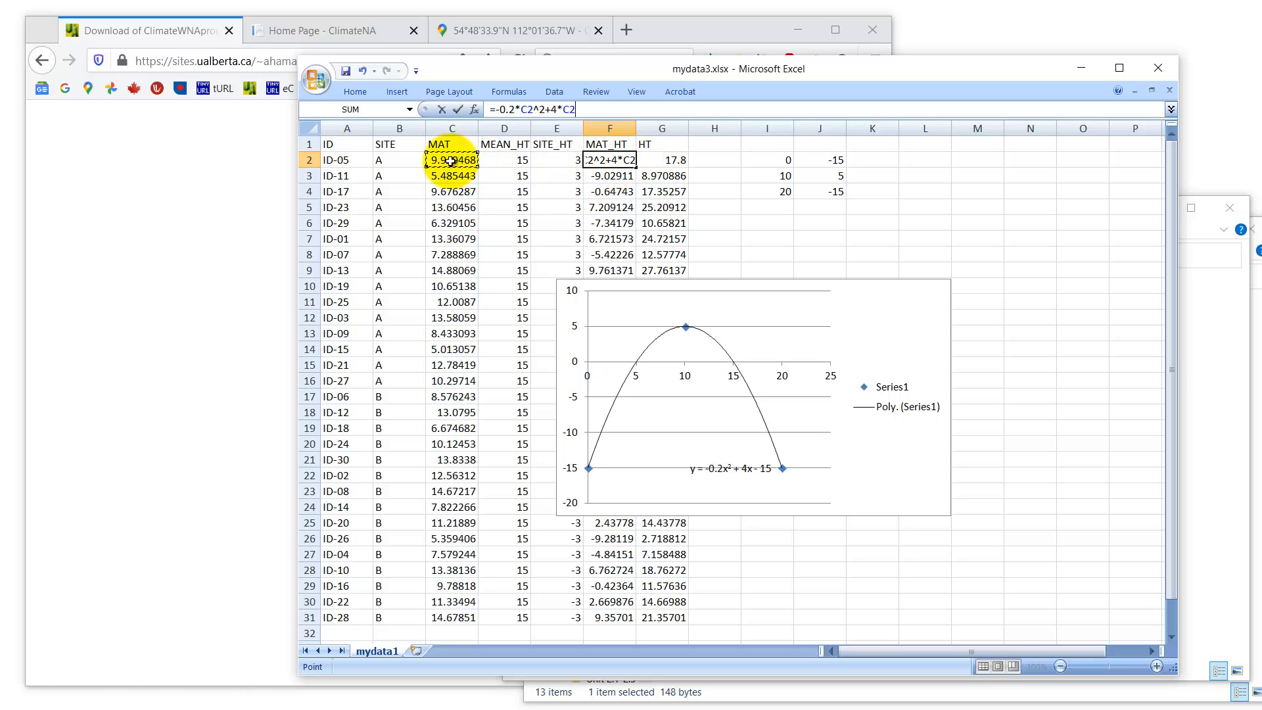
pyautogui.write('-15')
pyautogui.hotkey('ctrl', 'Return')
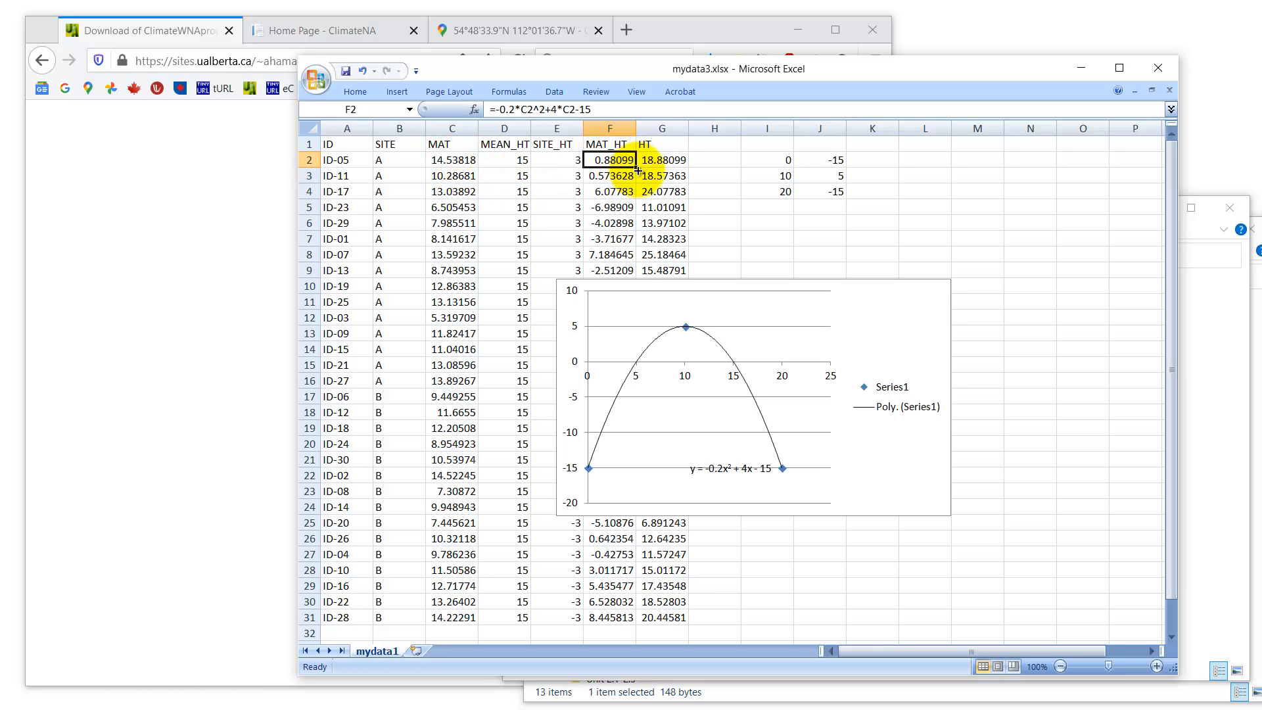
pyautogui.doubleClick(637, 168)
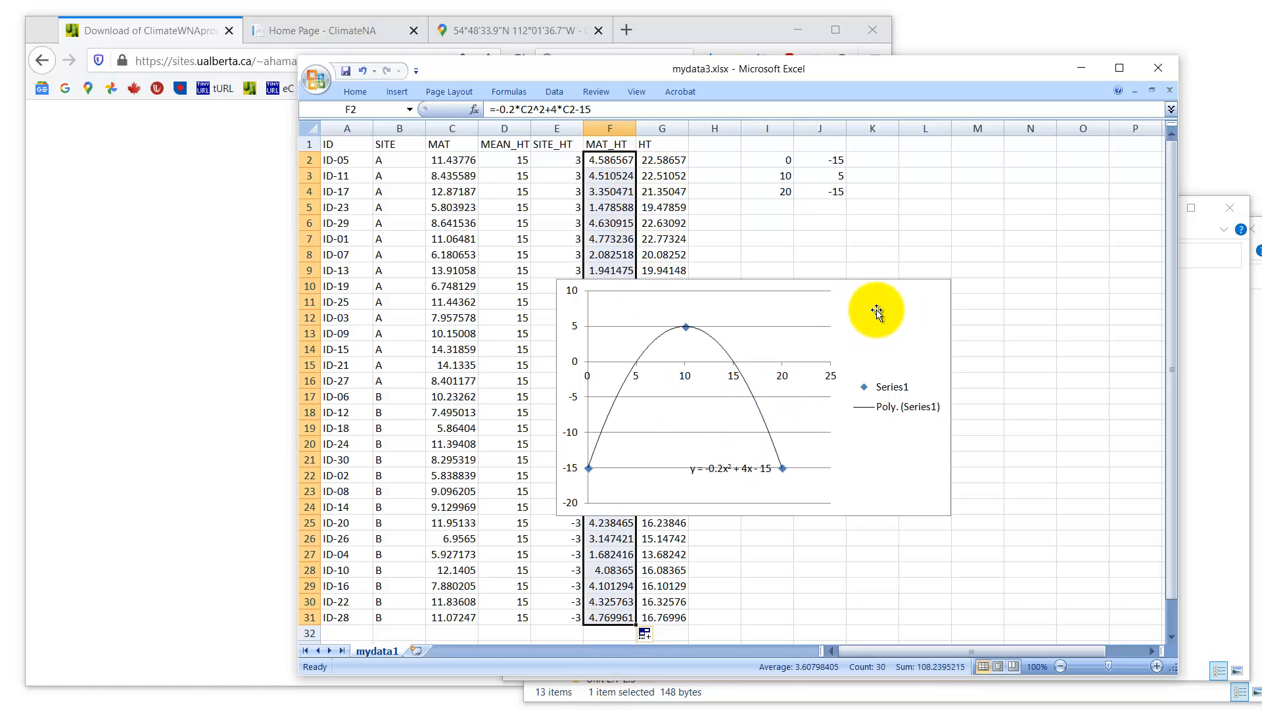
# Delete the scatter chart, and save and close mydata3.xlsx
pyautogui.click(904, 300)
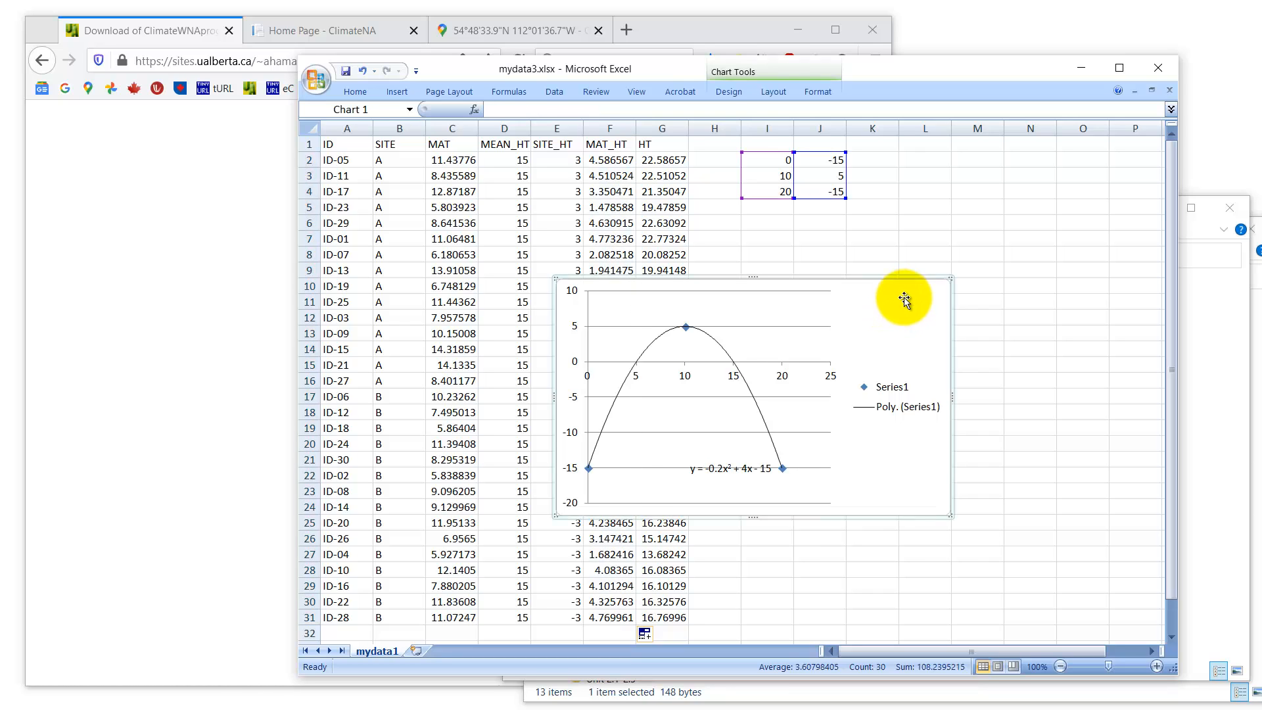
pyautogui.press('Delete')
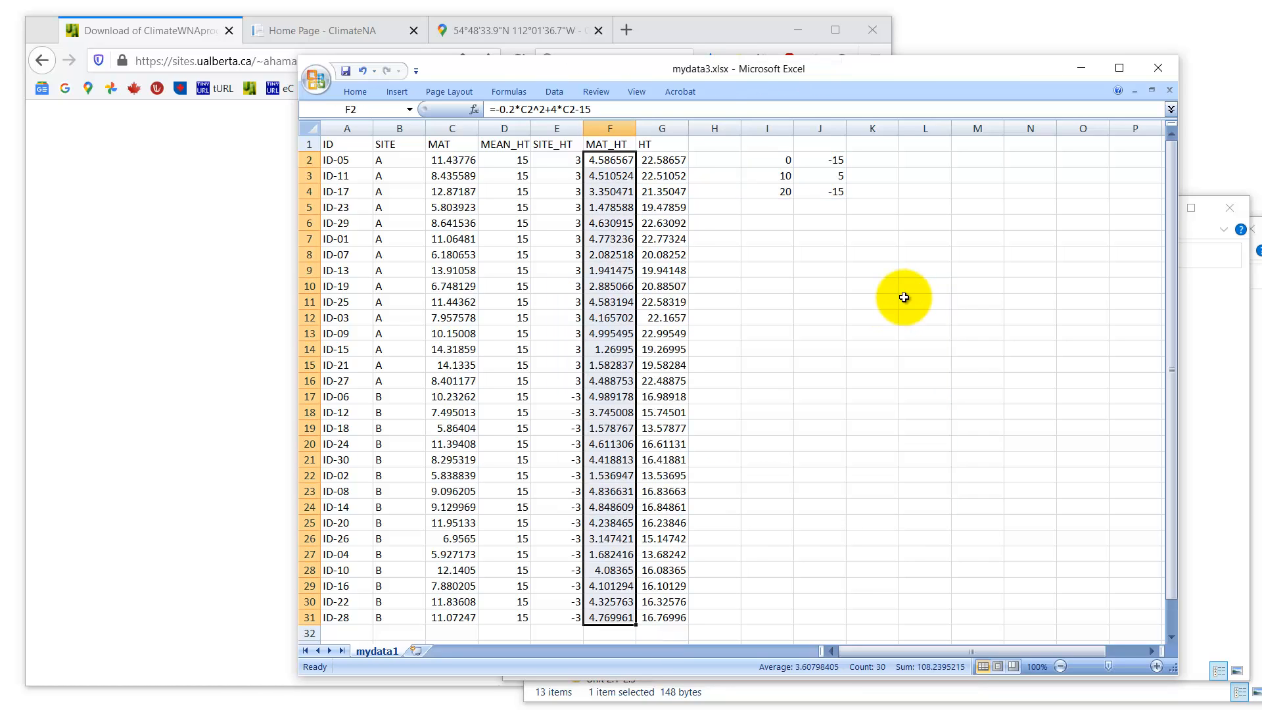
pyautogui.click(347, 74)
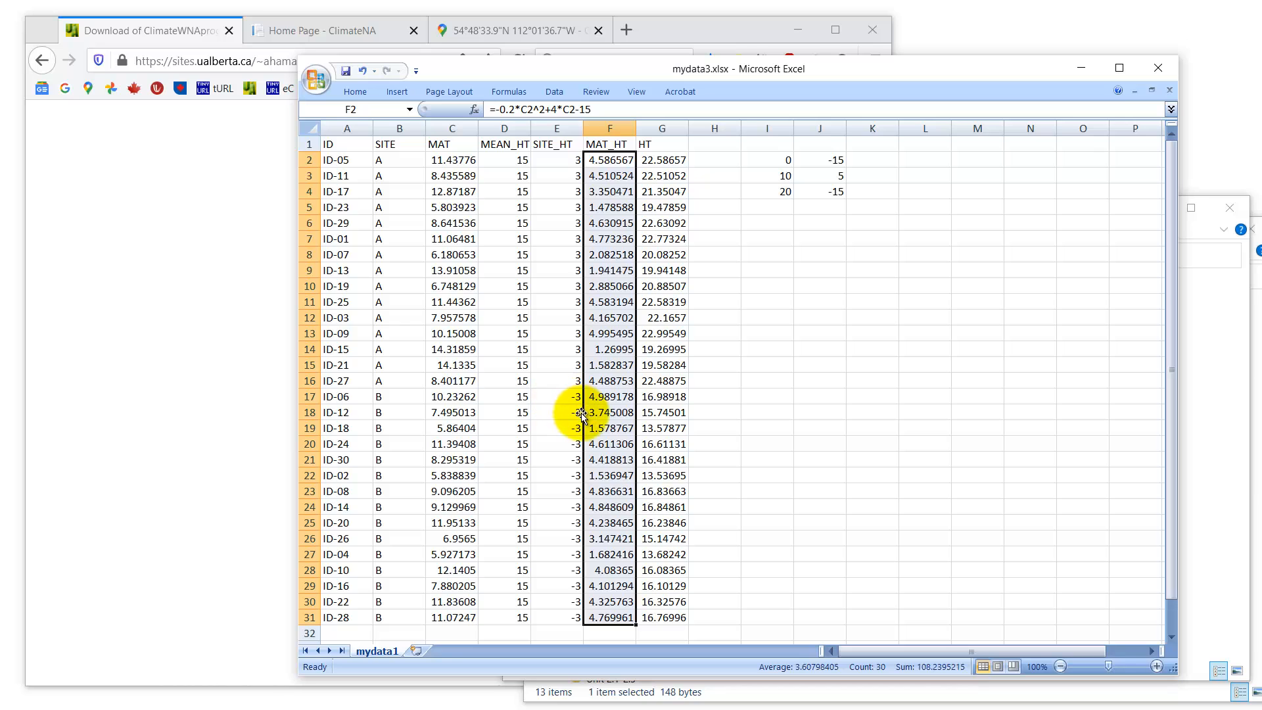
pyautogui.click(1166, 69)
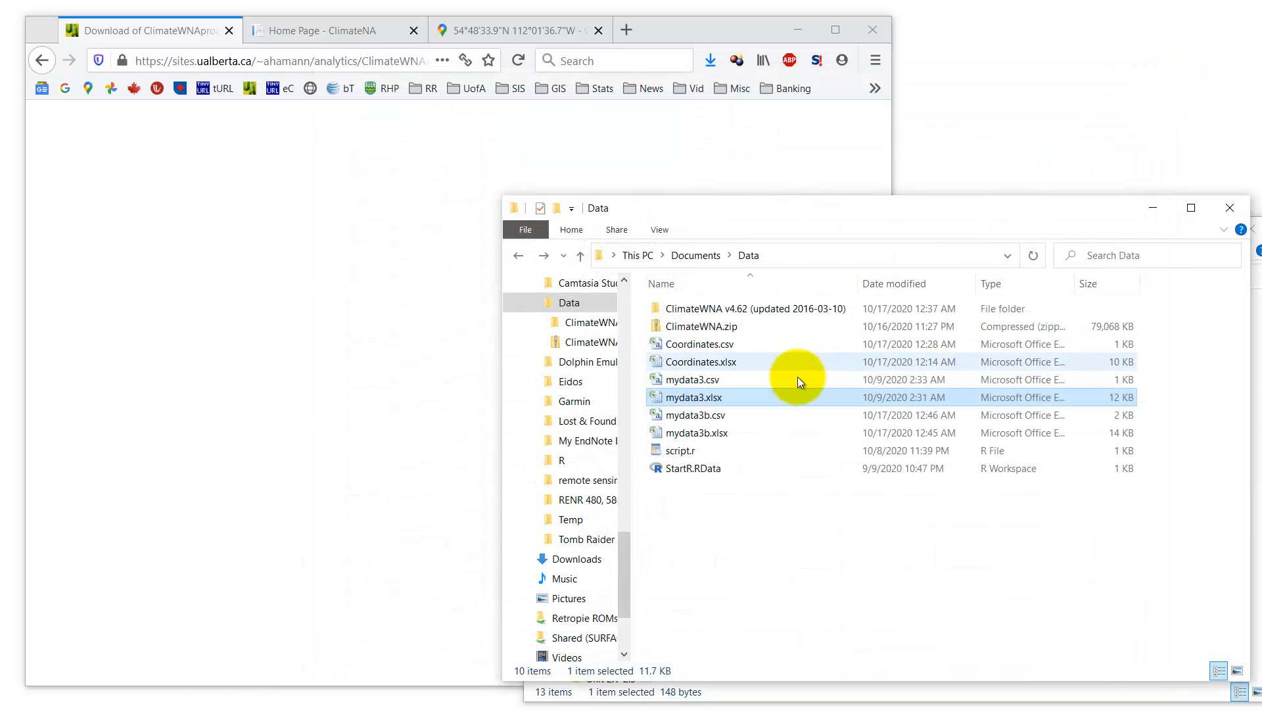
# Launch R from StartR.RData in the Data folder and open the script script-sample.r
pyautogui.doubleClick(691, 469)
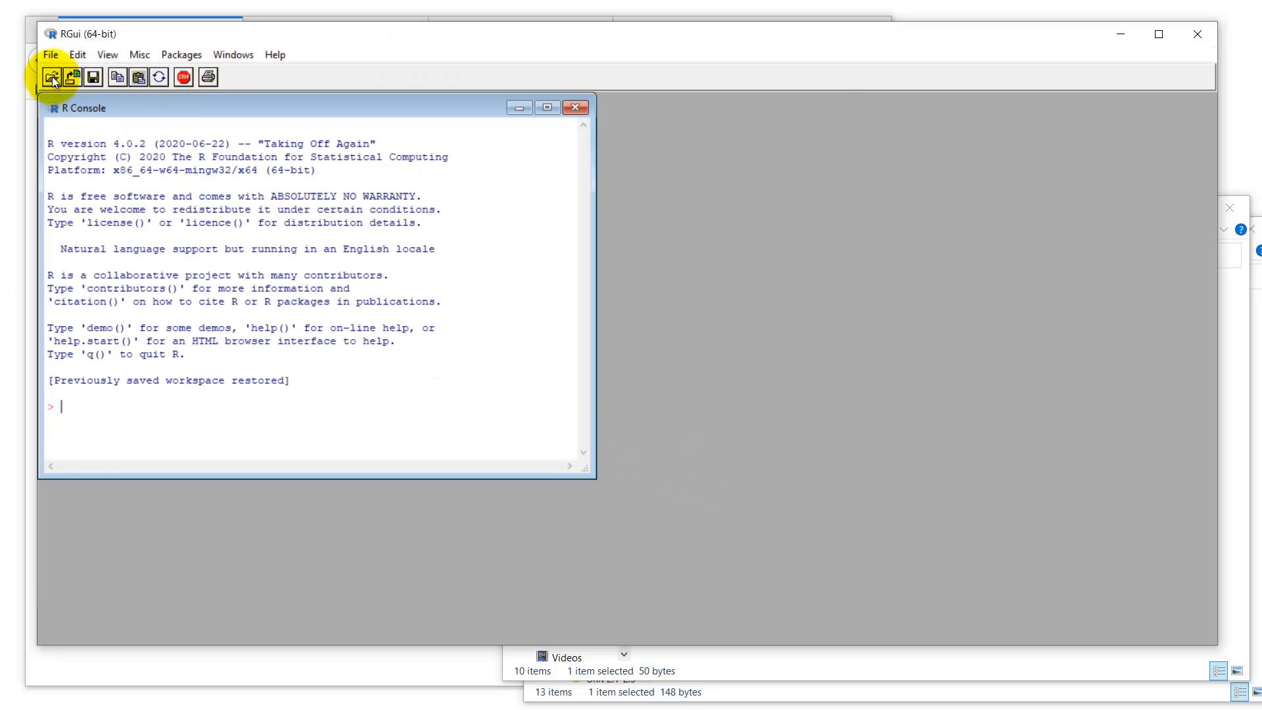
pyautogui.click(57, 77)
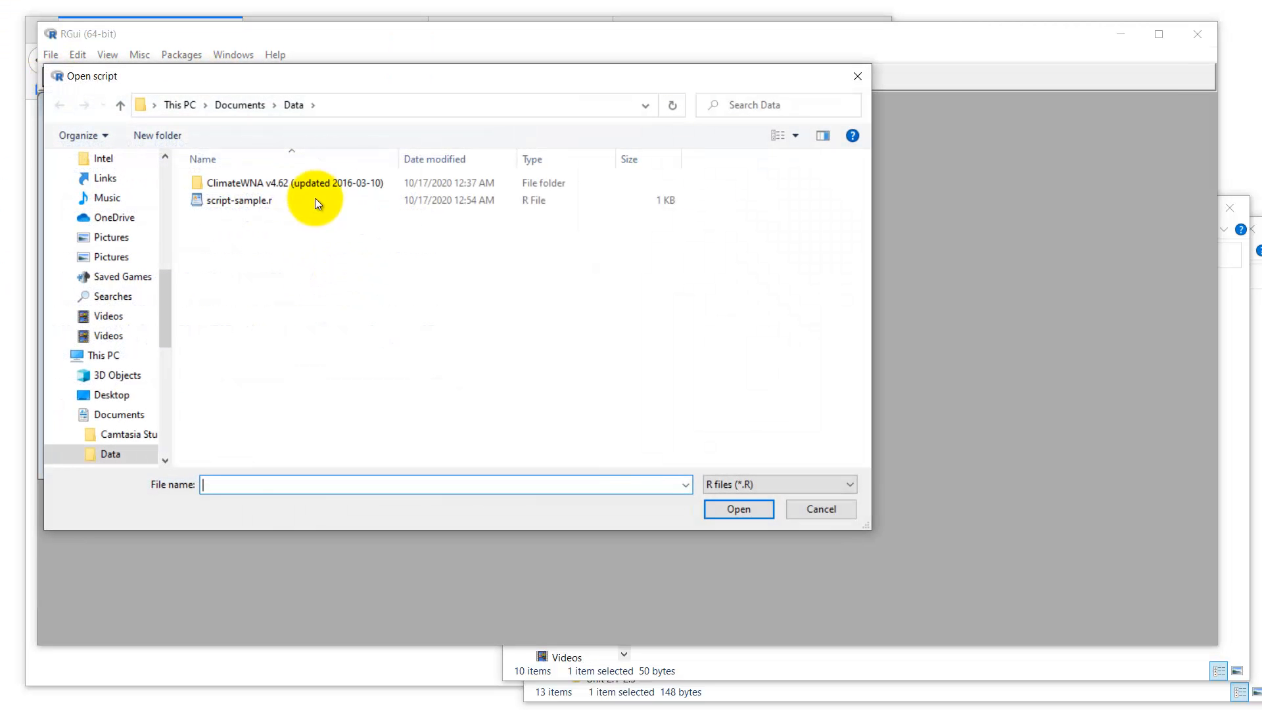
pyautogui.doubleClick(247, 200)
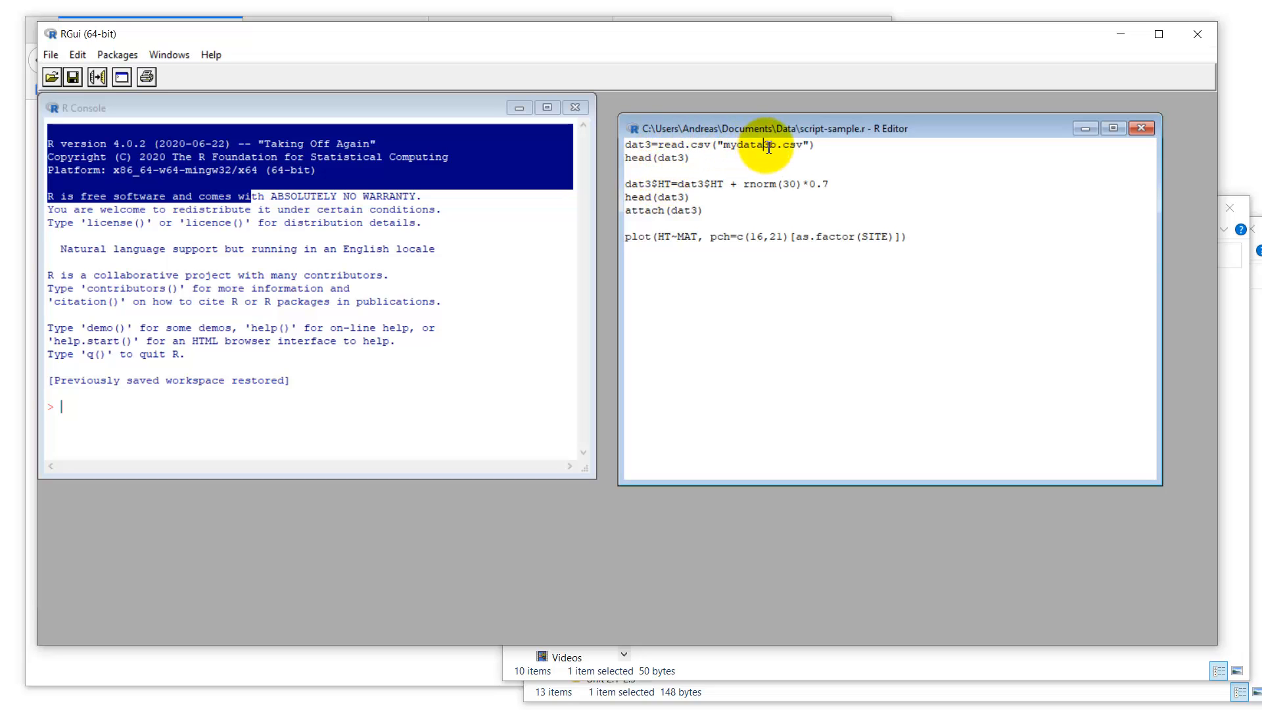
# Run the script lines that read mydata3b.csv into dat3 and print its first rows
pyautogui.hotkey('ctrl', 'r')
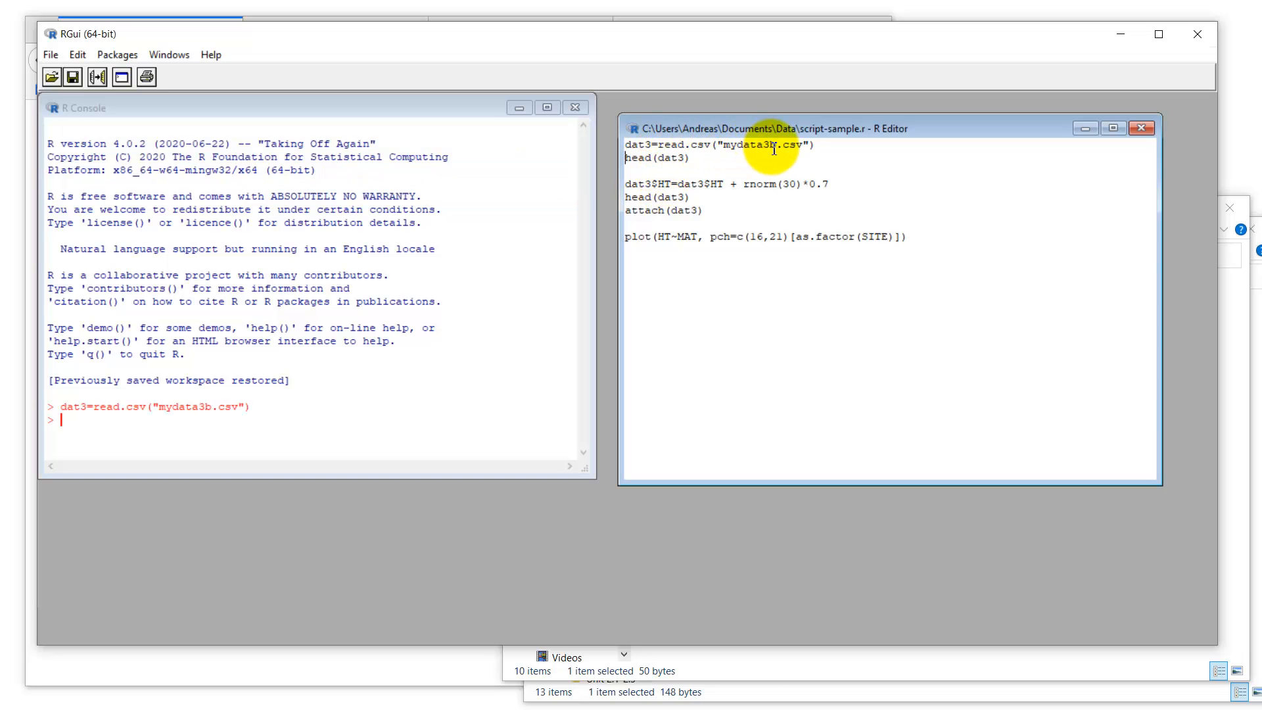
pyautogui.hotkey('ctrl', 'r')
pyautogui.hotkey('ctrl', 'r')
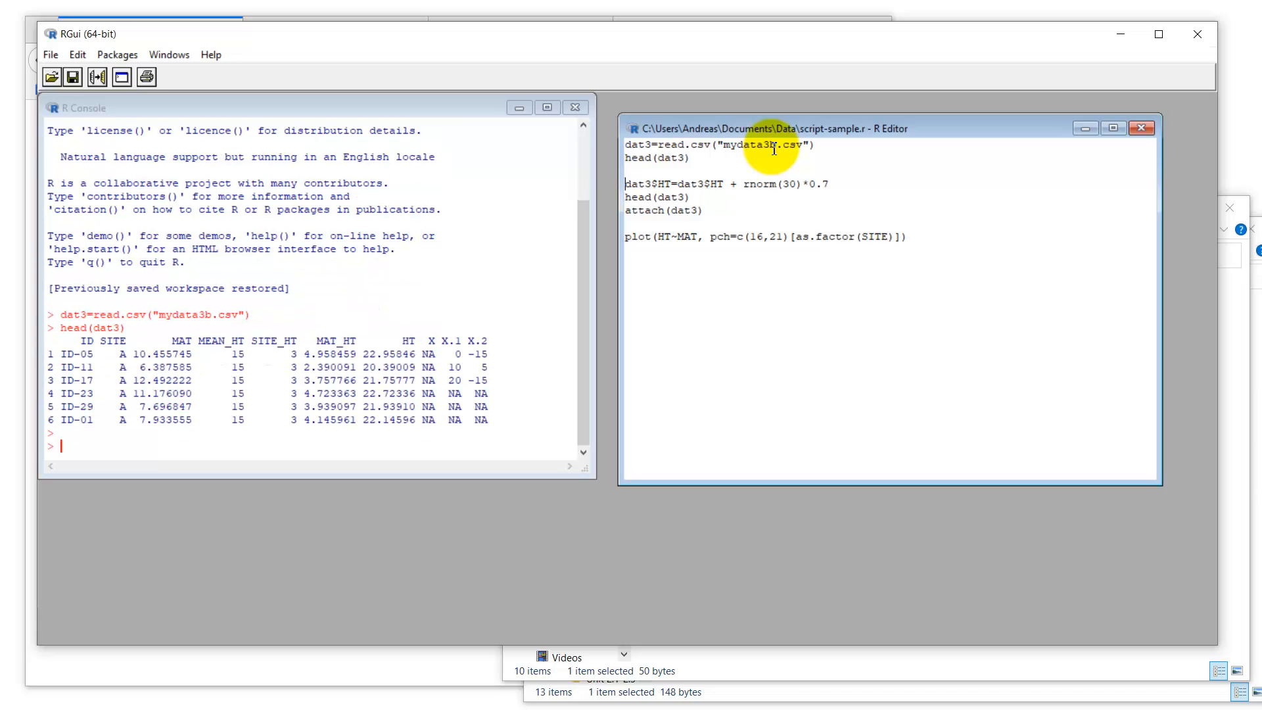
# Run the script lines that add rnorm(30)*0.7 noise to dat3's HT column and print the first rows again
pyautogui.hotkey('ctrl', 'r')
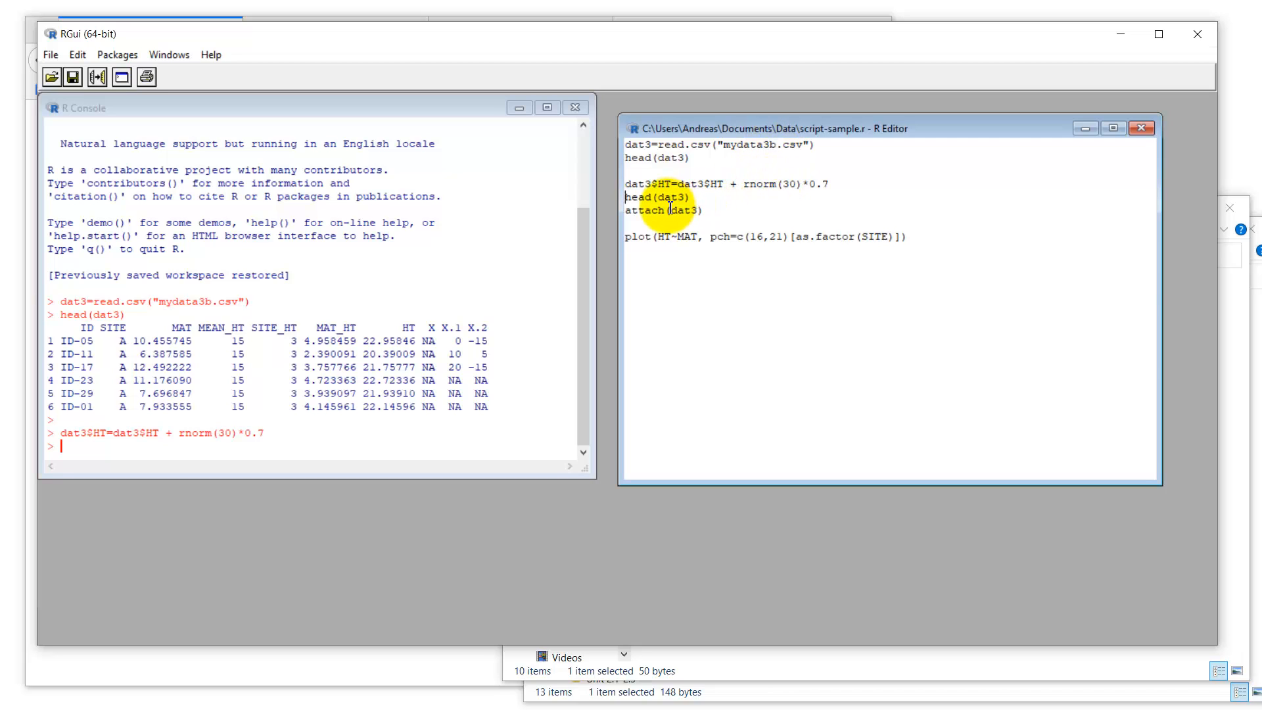
pyautogui.hotkey('ctrl', 'r')
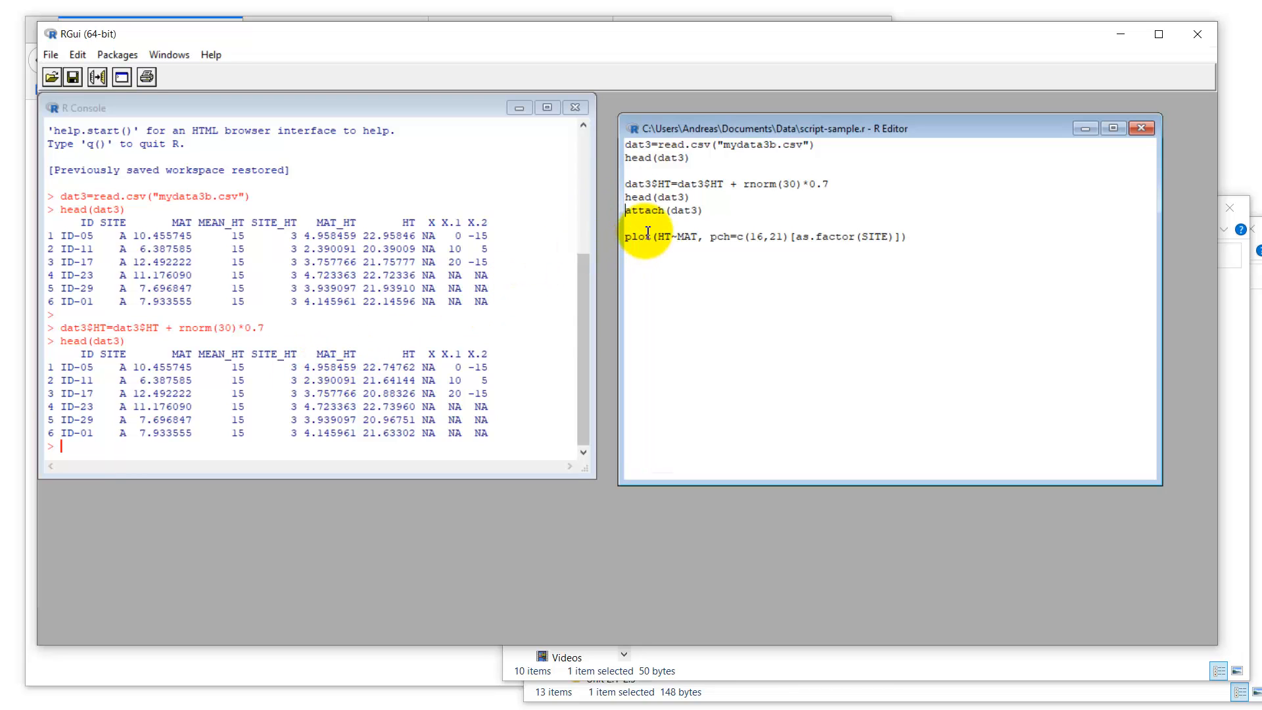
# Run the script lines that attach dat3 and plot HT against MAT with symbols 16 and 21 by SITE
pyautogui.hotkey('ctrl', 'r')
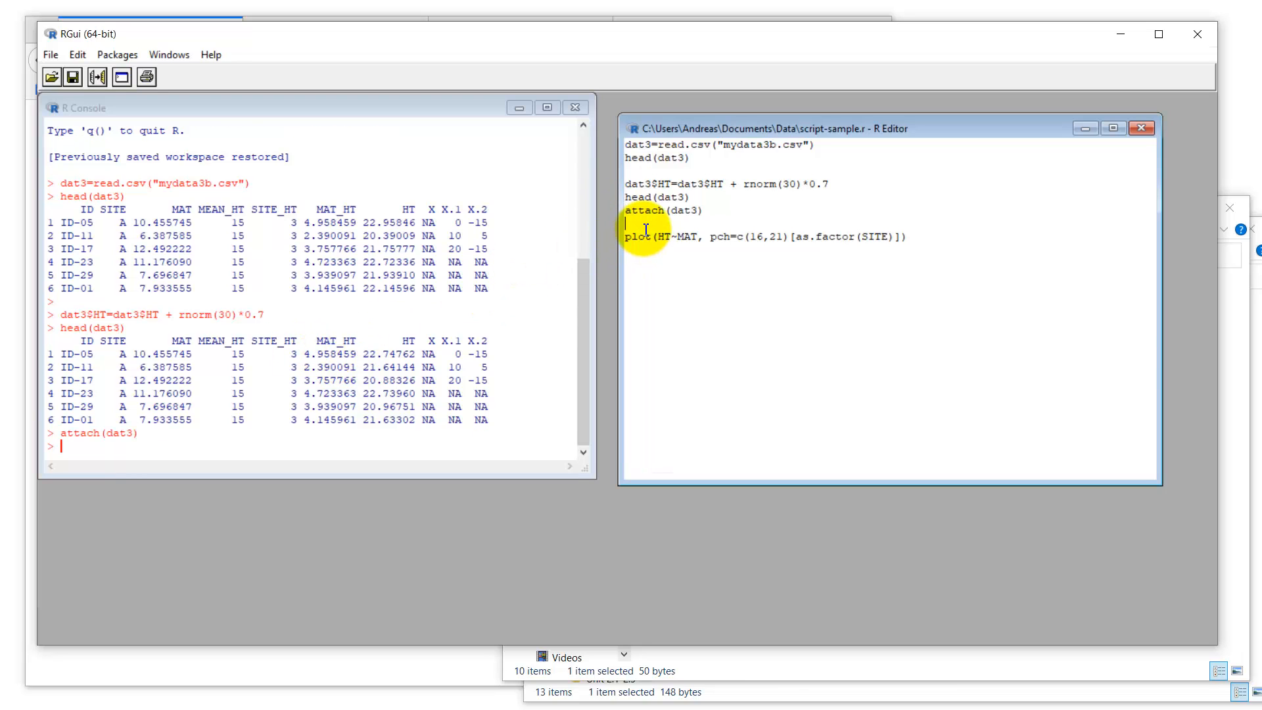
pyautogui.hotkey('ctrl', 'r')
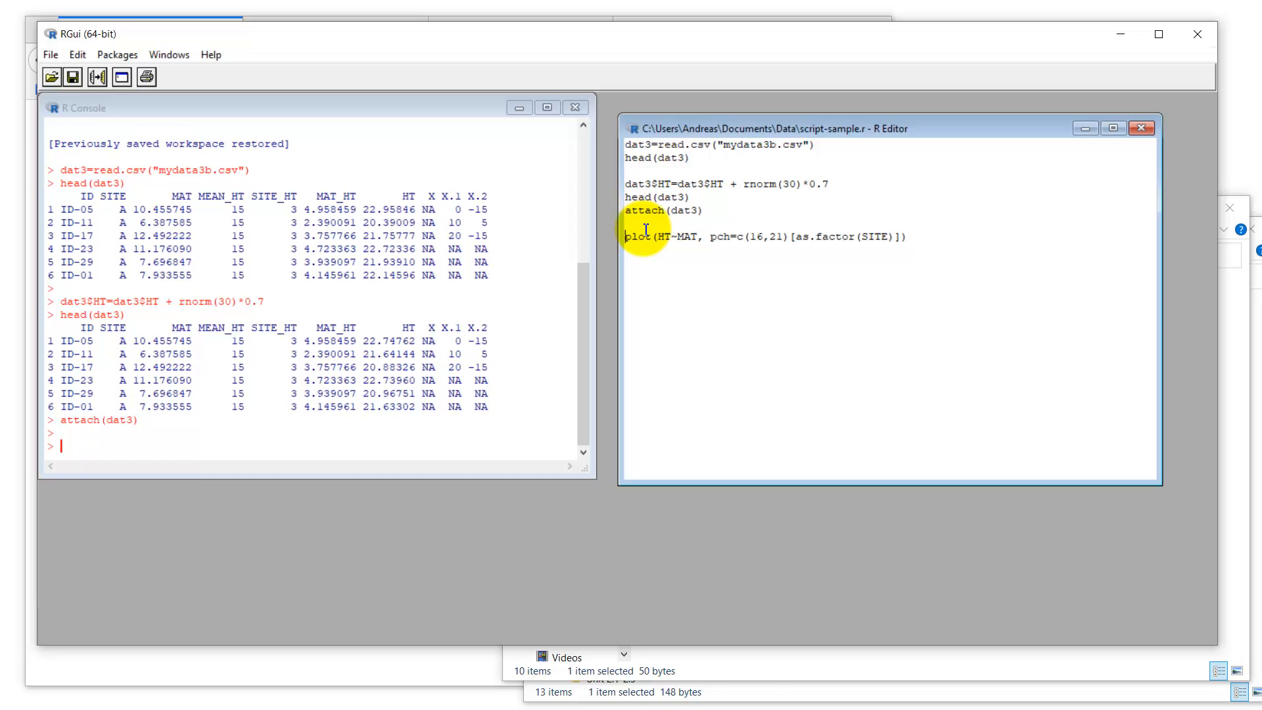
pyautogui.hotkey('ctrl', 'r')
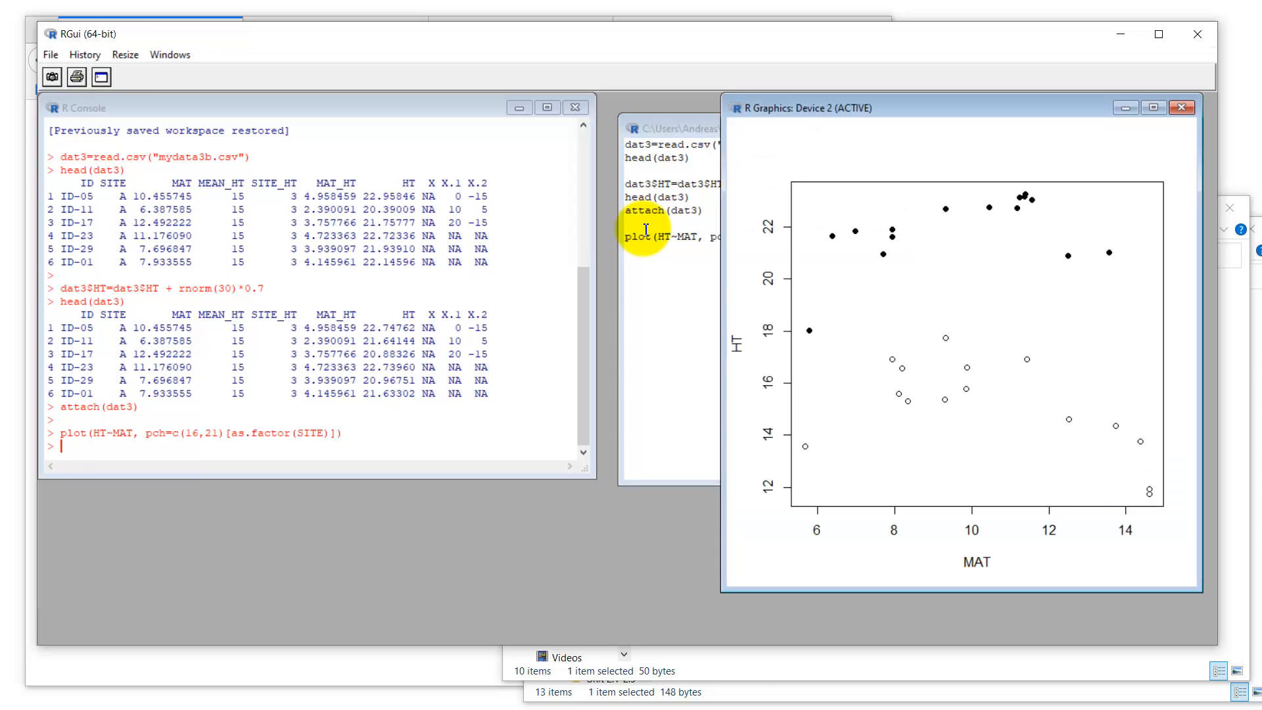